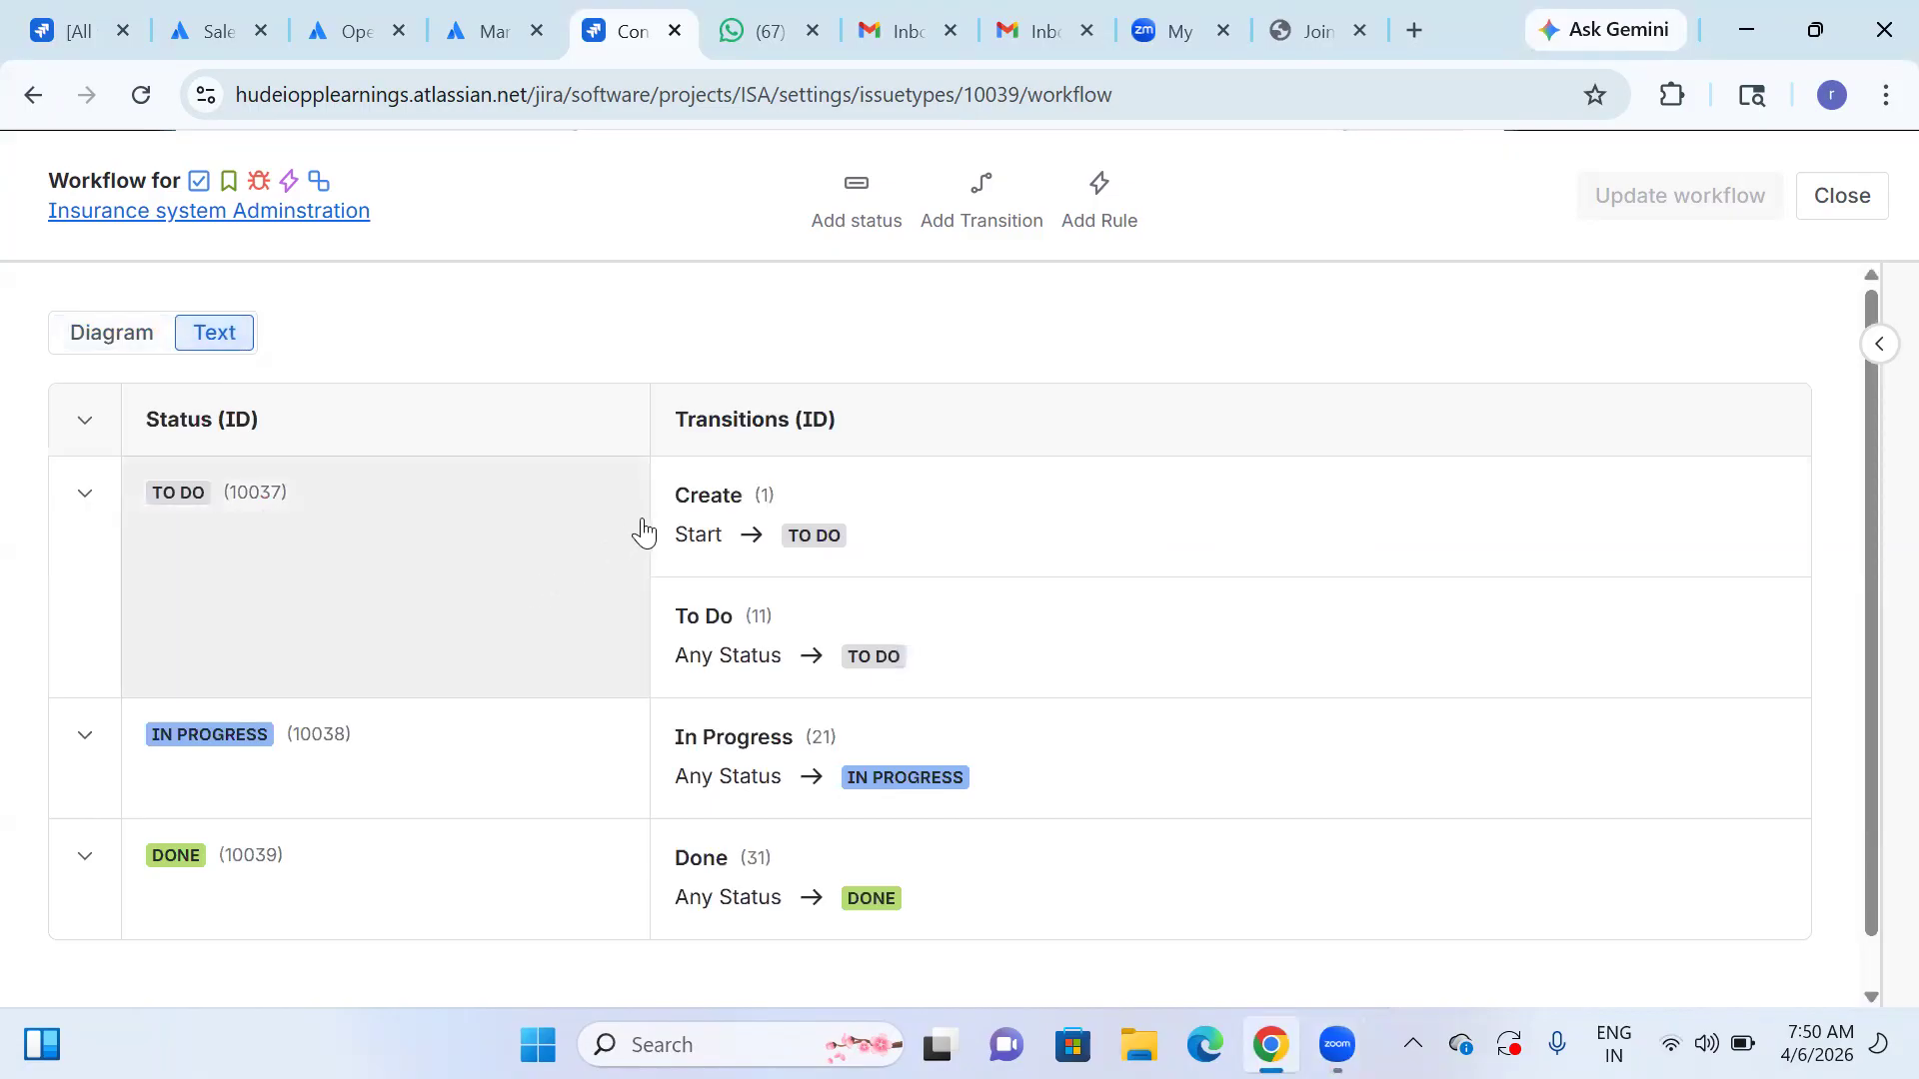
- View the To Do status details and look at the workflow as a diagram
{"action": "left_click", "coordinate": [192, 510]}
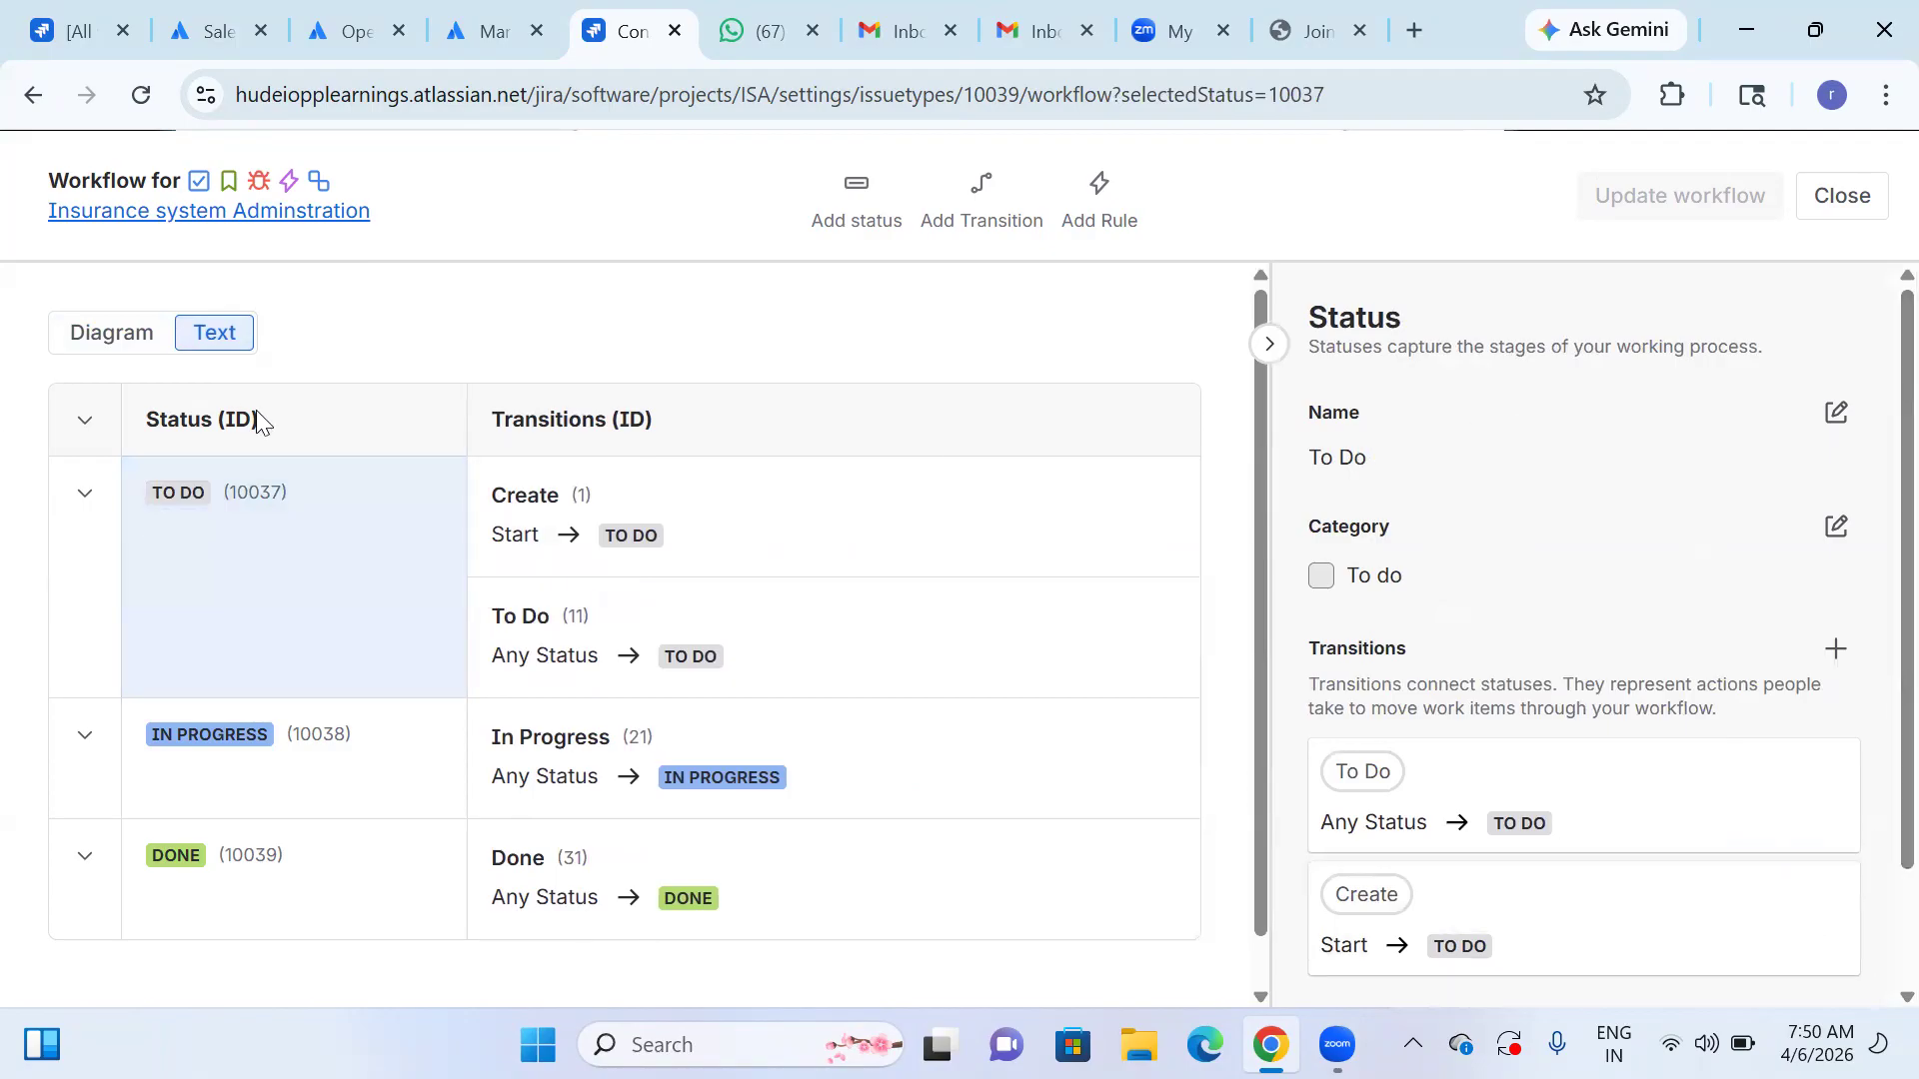
{"action": "left_click", "coordinate": [137, 341]}
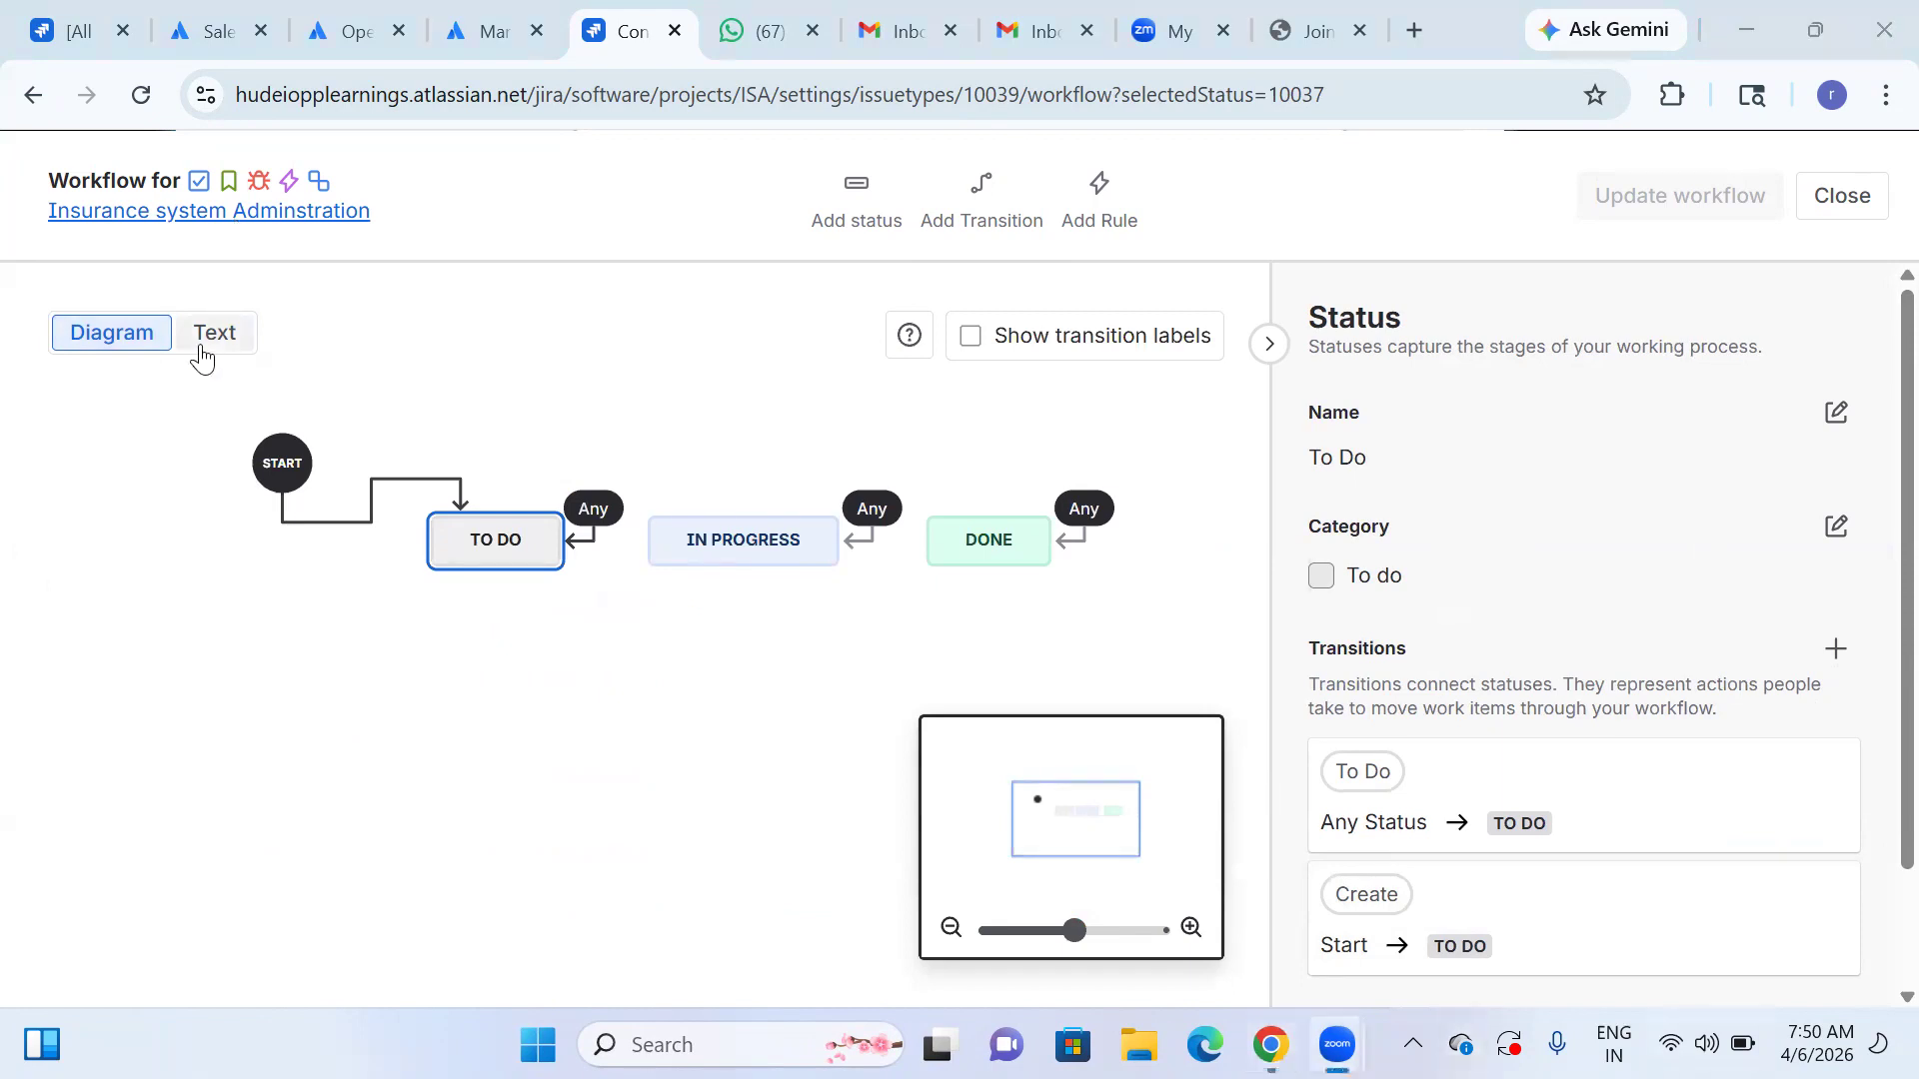
{"action": "left_click", "coordinate": [166, 491]}
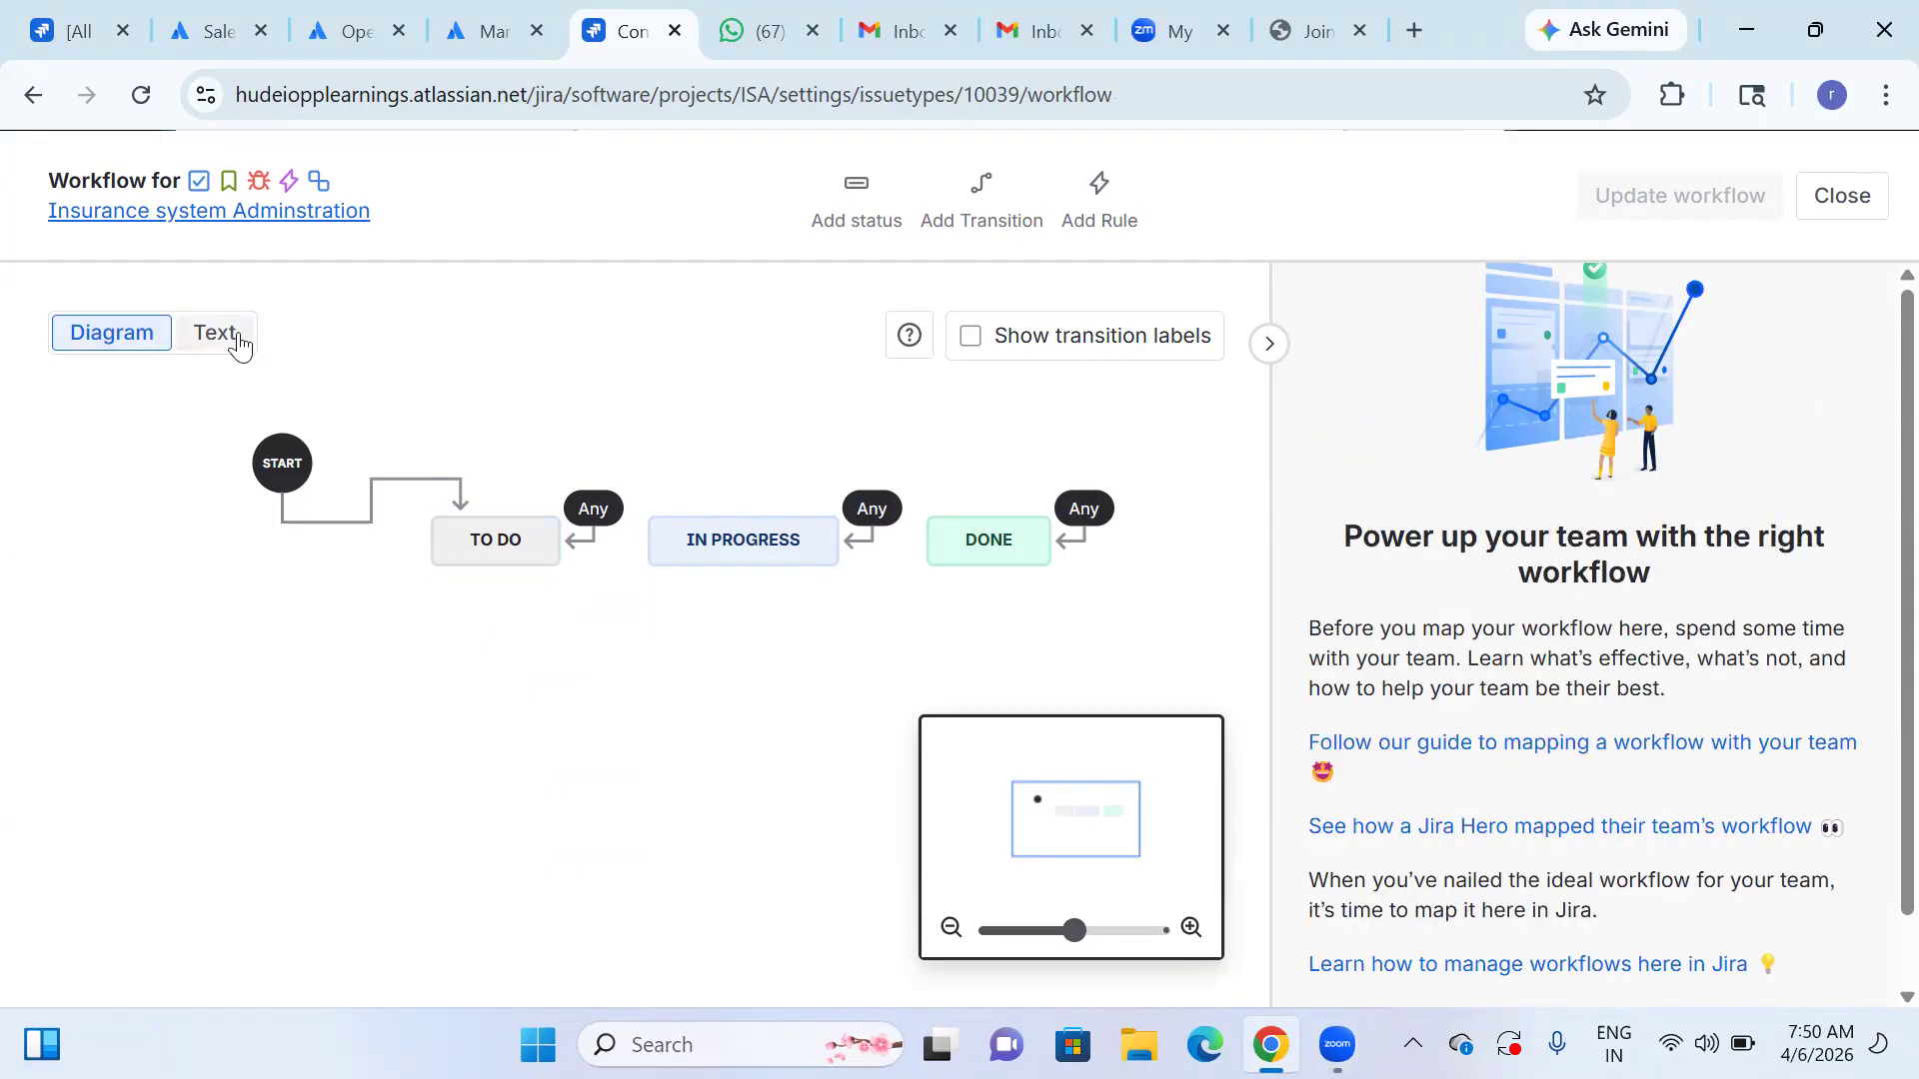
- In the workflow's text view, rename the To Do status to Analysis, keeping its transition name matched
{"action": "left_click", "coordinate": [232, 336]}
{"action": "left_click", "coordinate": [173, 497]}
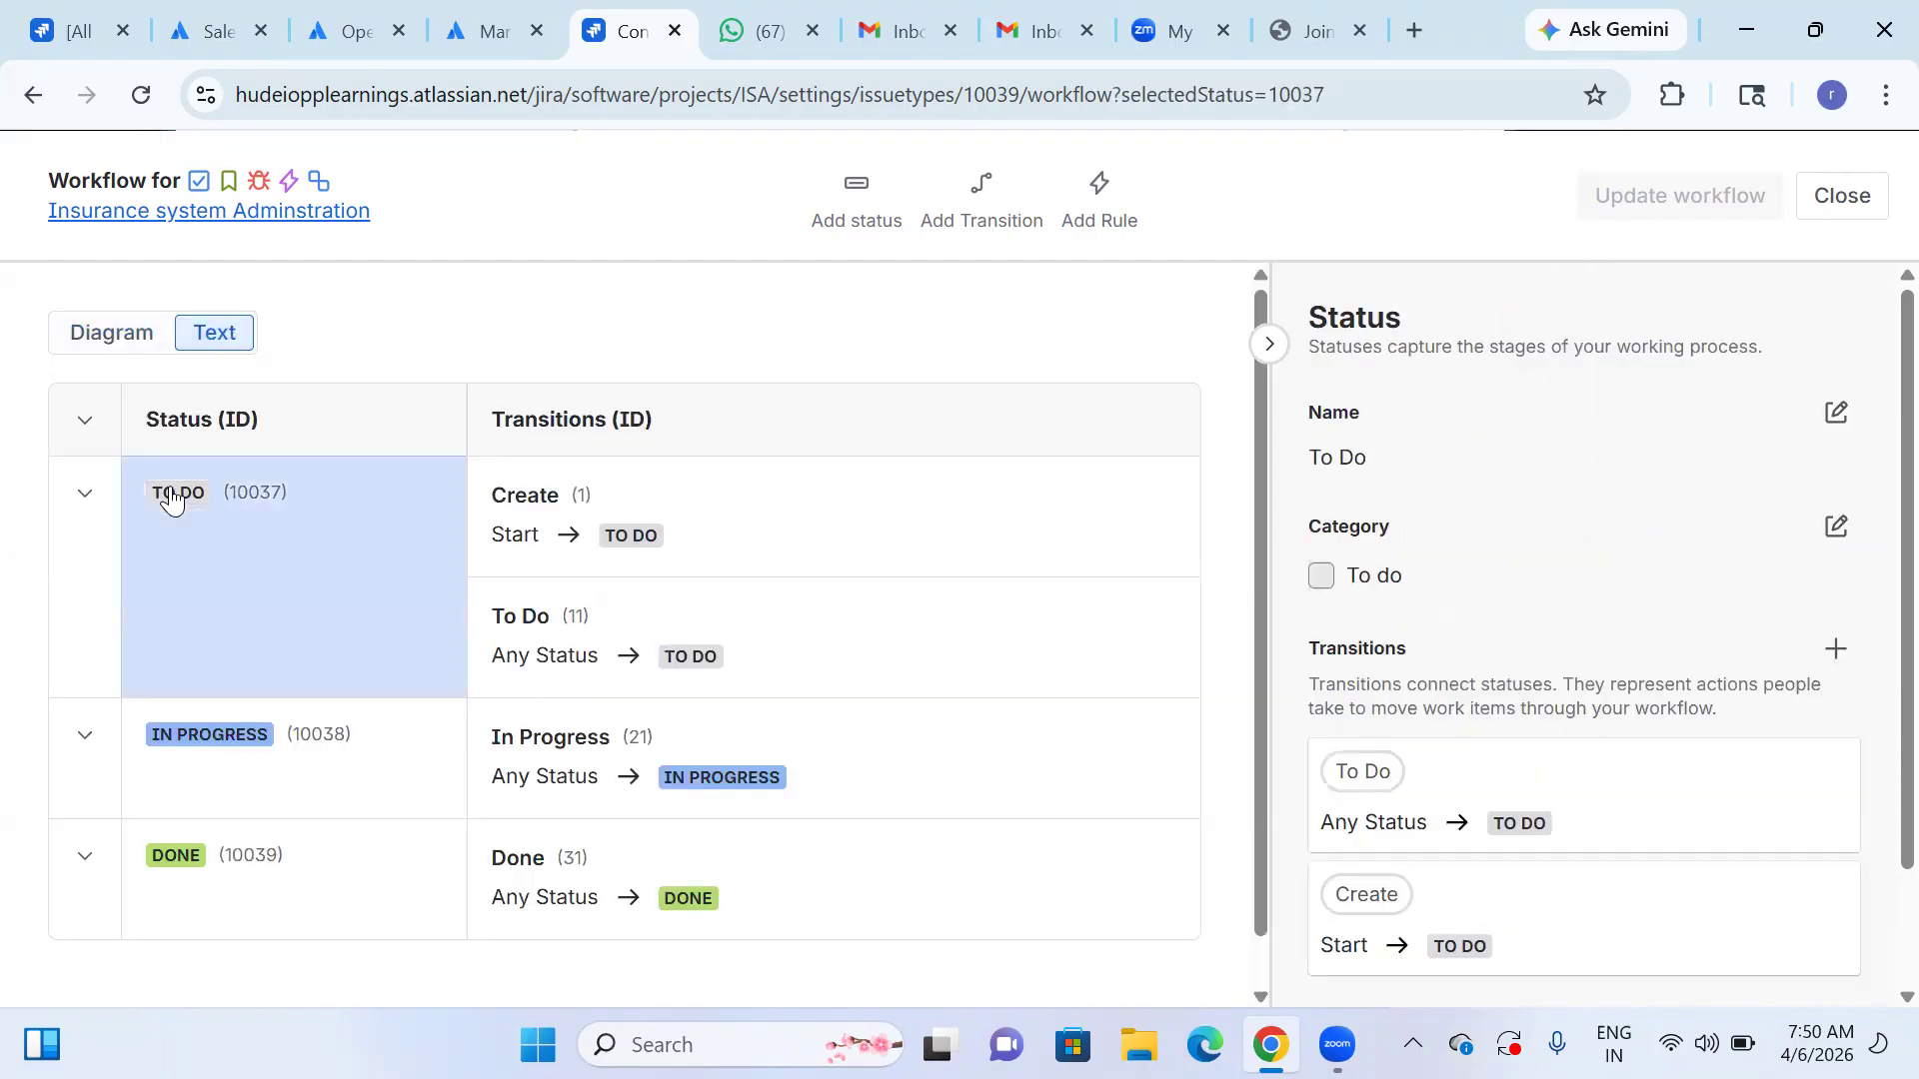
{"action": "left_click", "coordinate": [1836, 413]}
{"action": "left_click", "coordinate": [755, 430]}
{"action": "left_click", "coordinate": [754, 420]}
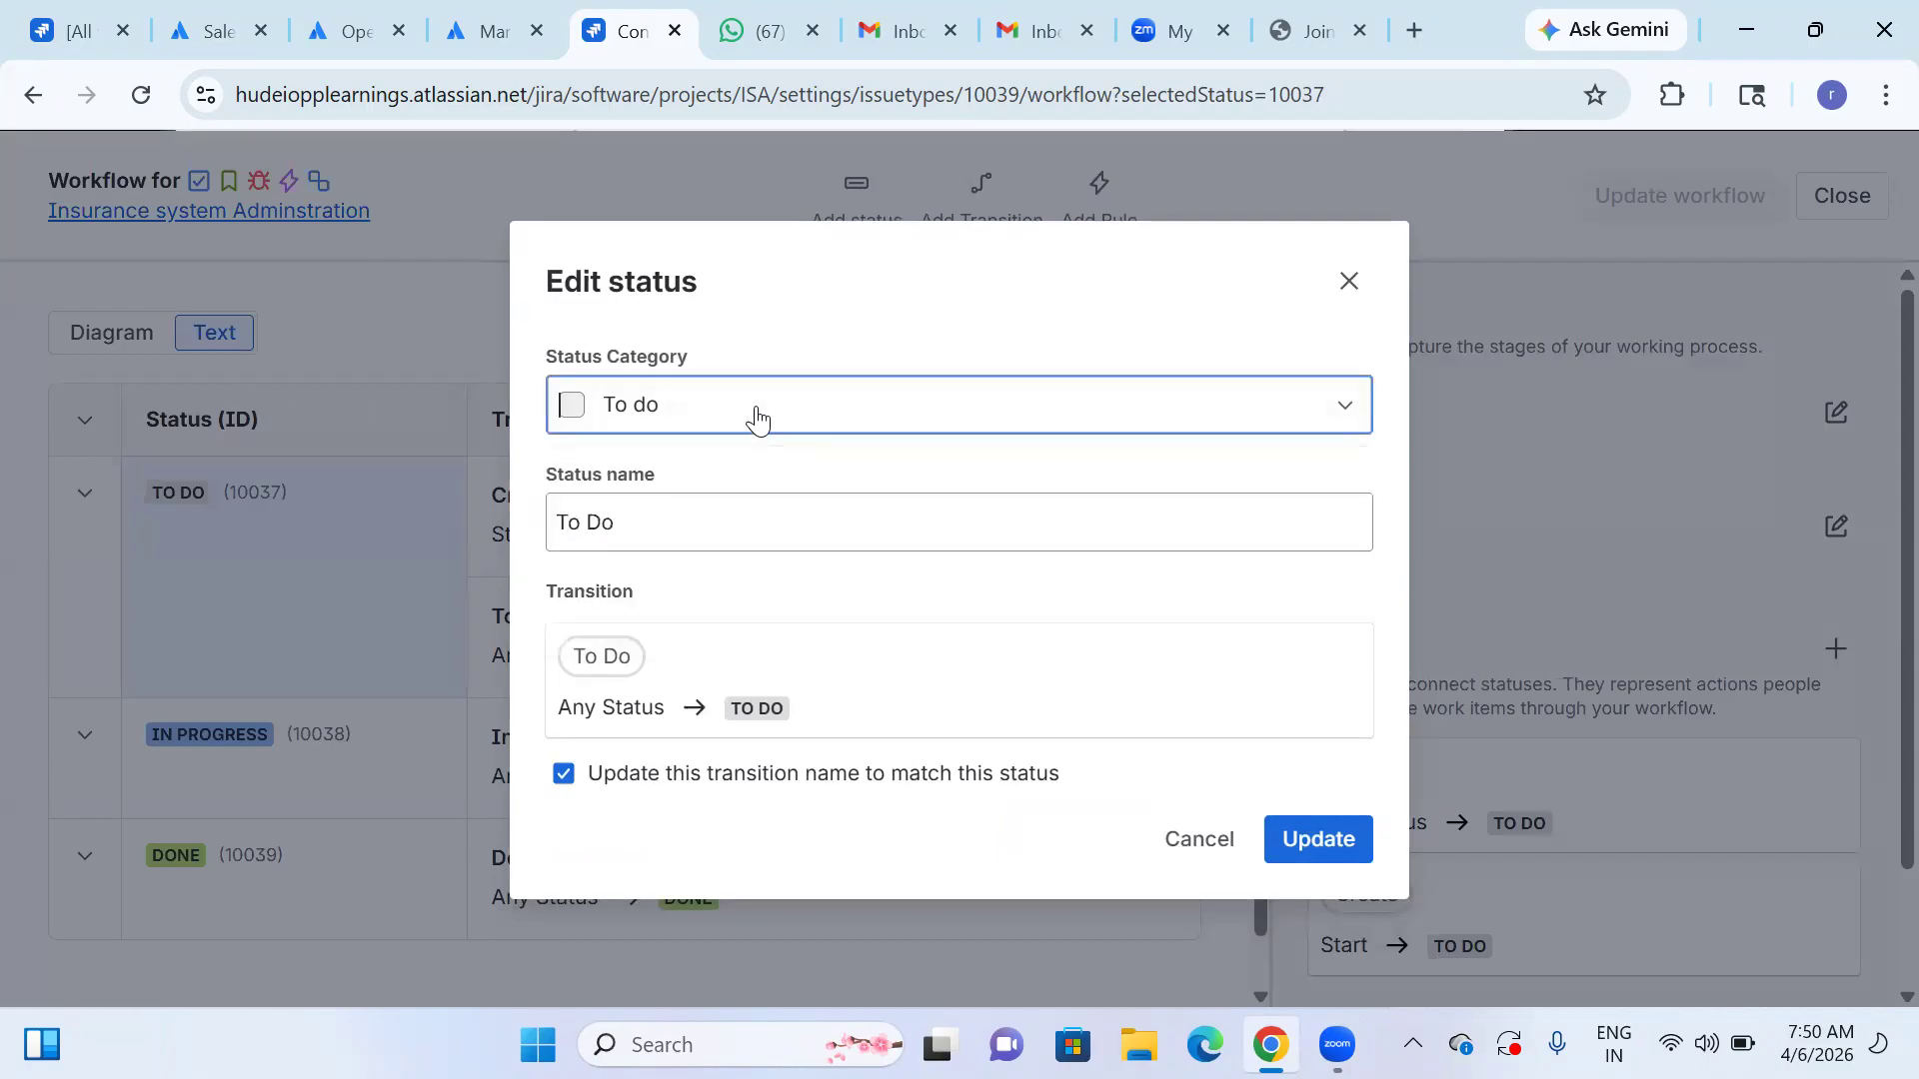
{"action": "left_click", "coordinate": [750, 415]}
{"action": "left_click", "coordinate": [677, 419]}
{"action": "left_click", "coordinate": [755, 505]}
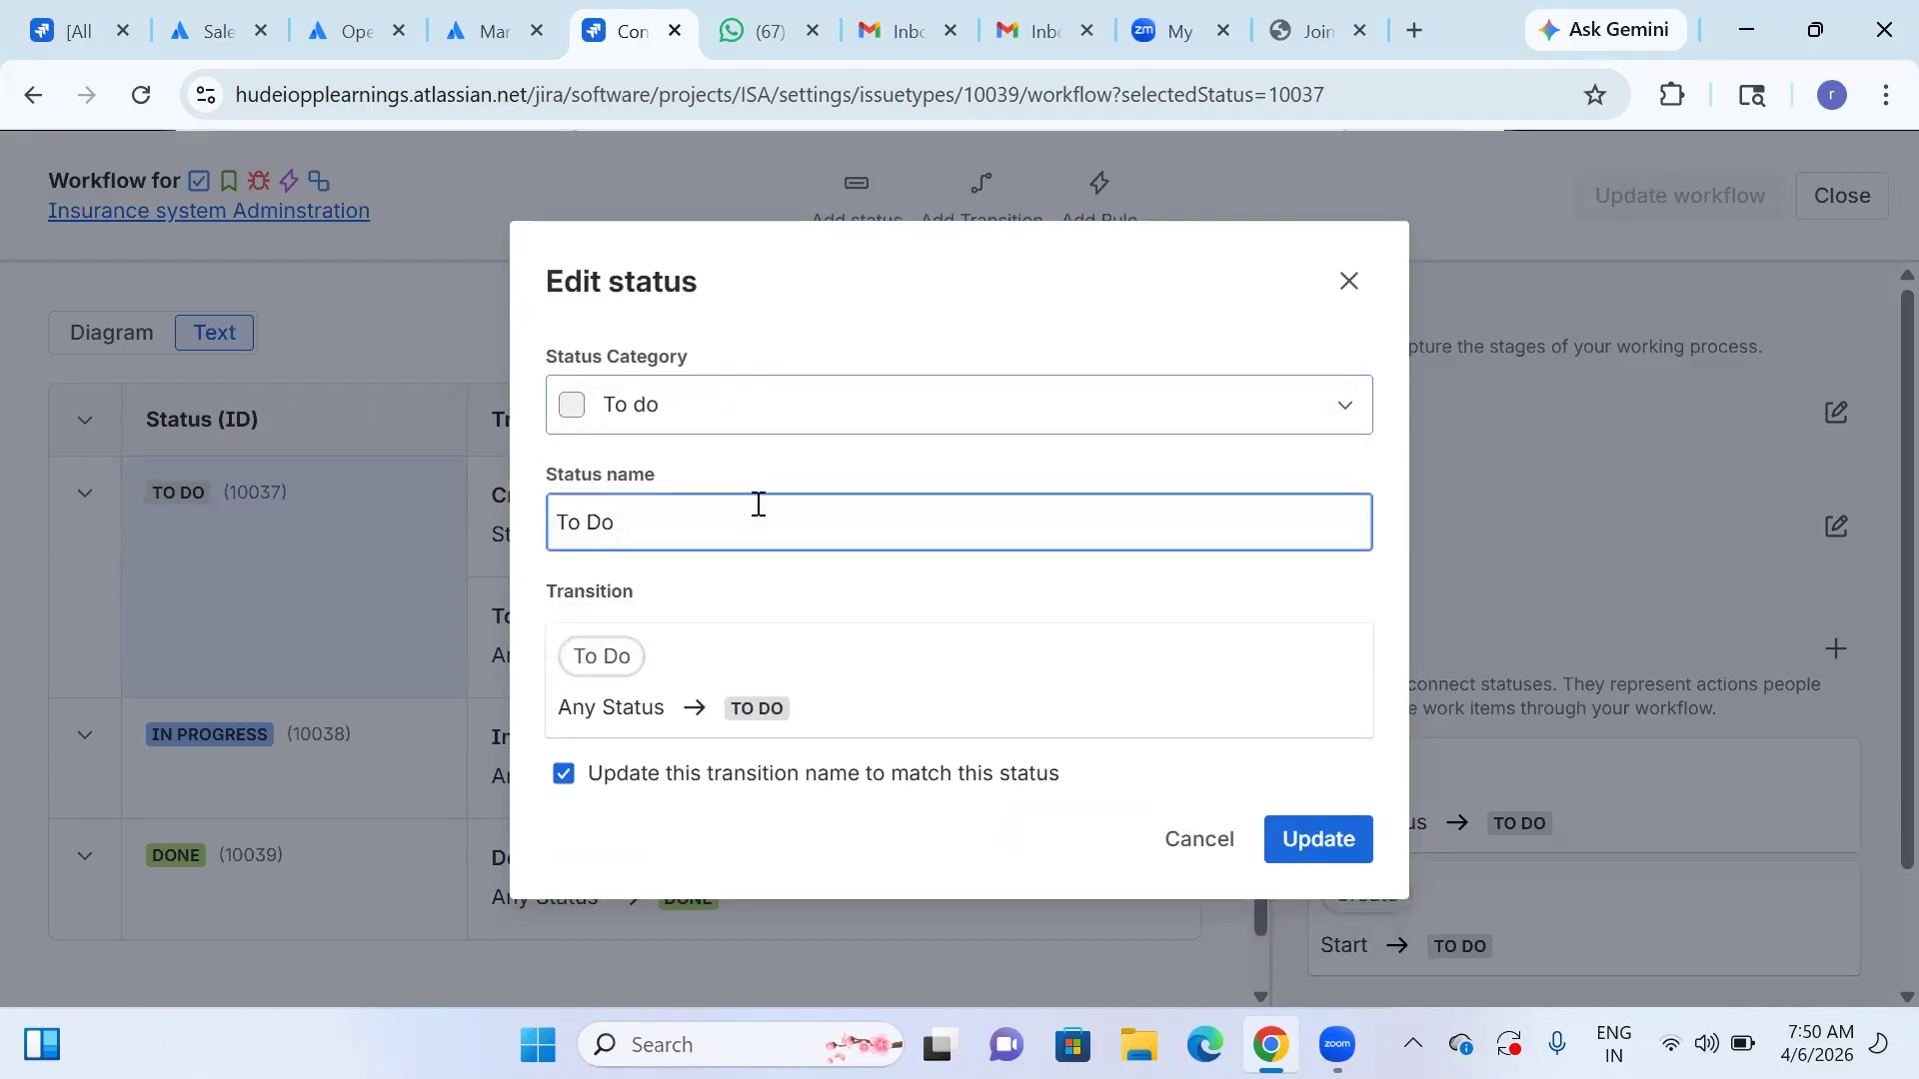
{"action": "key", "text": "BackSpace"}
{"action": "key", "text": "BackSpace"}
{"action": "key", "text": "BackSpace"}
{"action": "key", "text": "BackSpace"}
{"action": "key", "text": "BackSpace"}
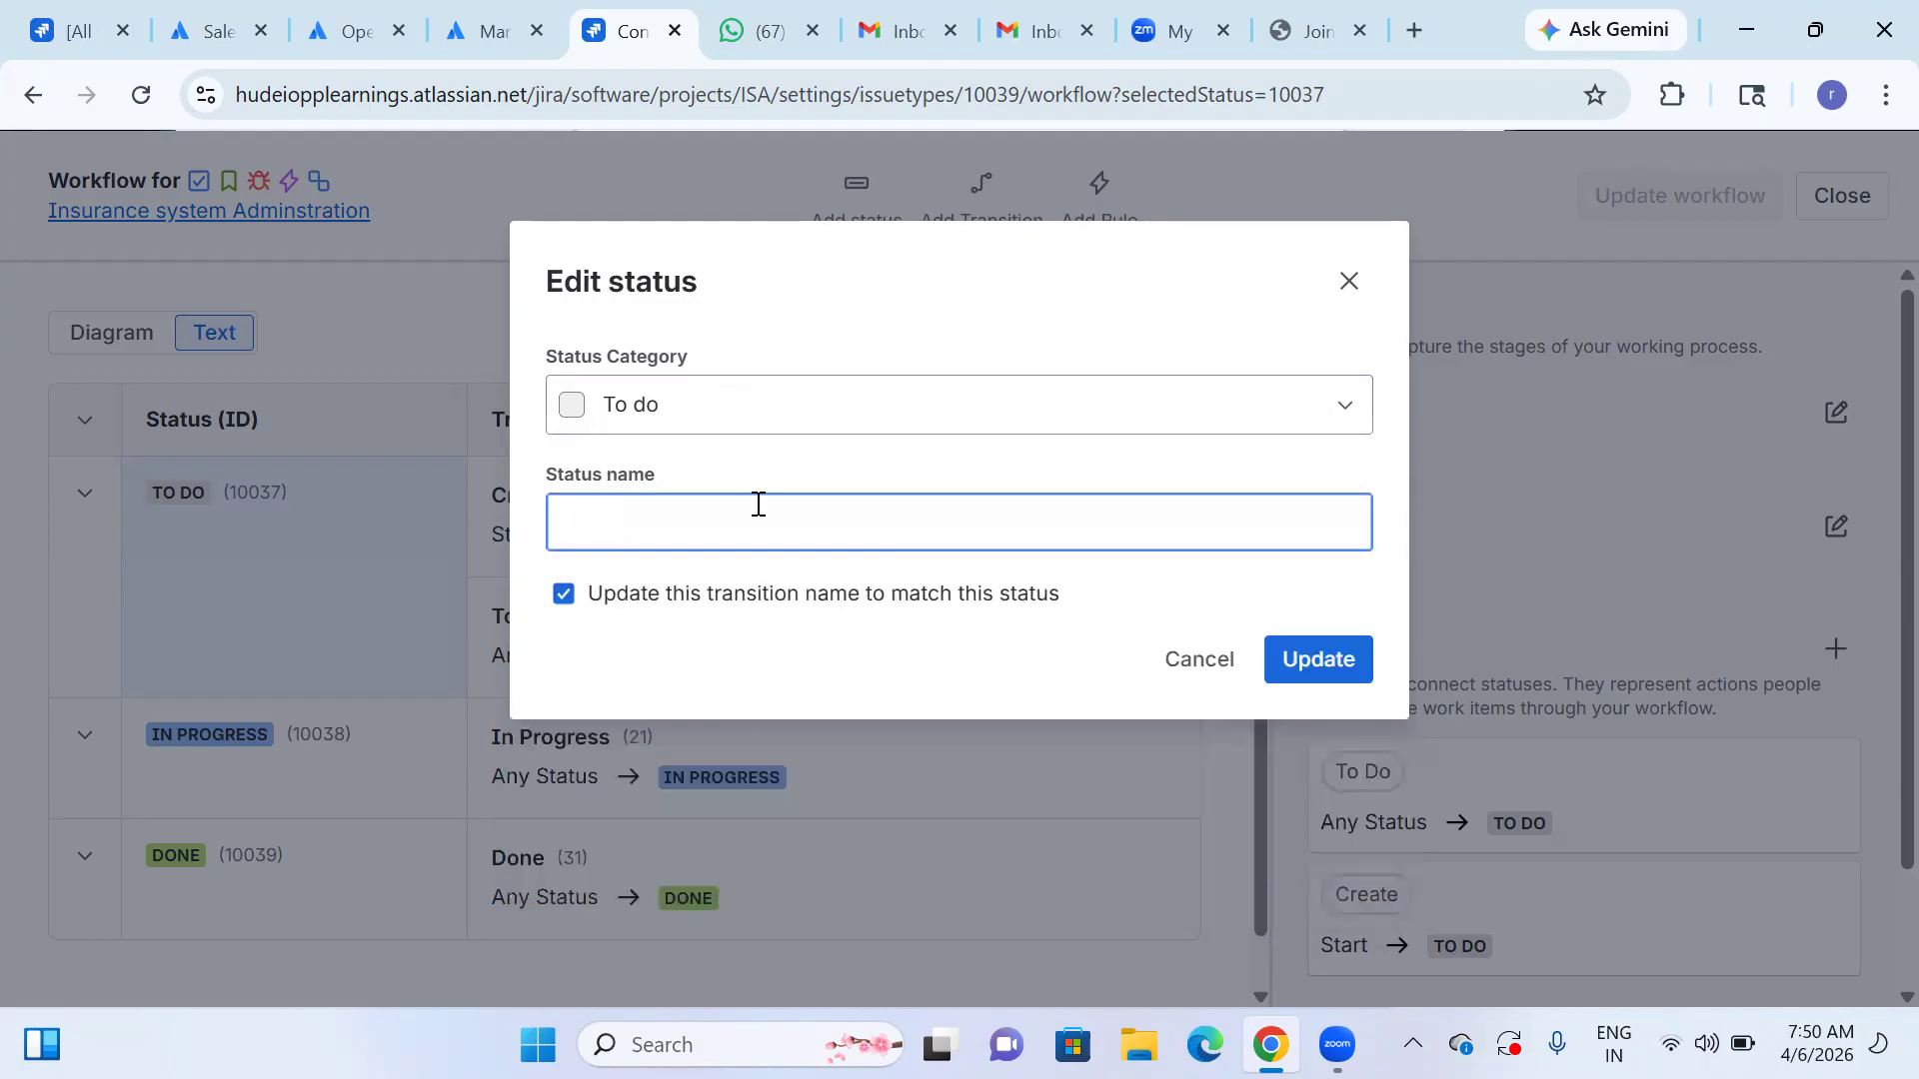
{"action": "type", "text": "Analysis"}
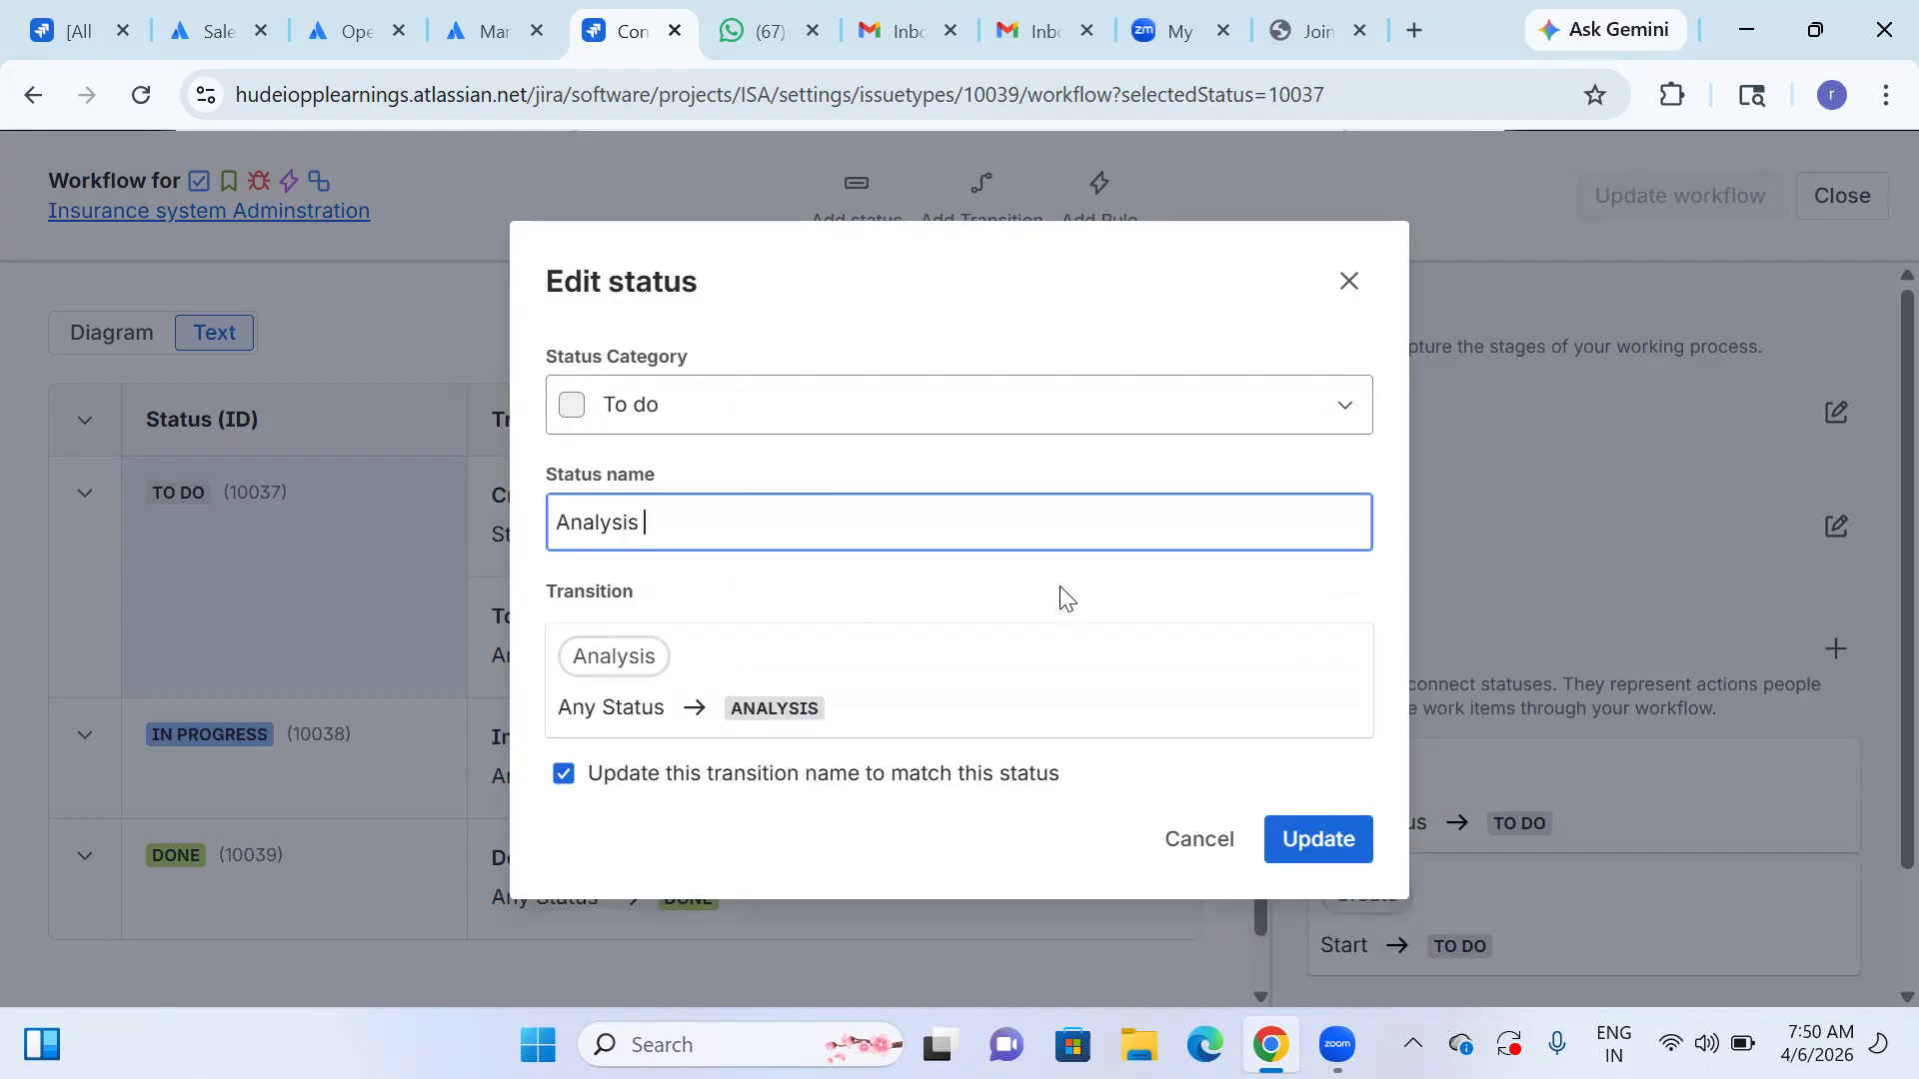
{"action": "left_click", "coordinate": [1317, 841]}
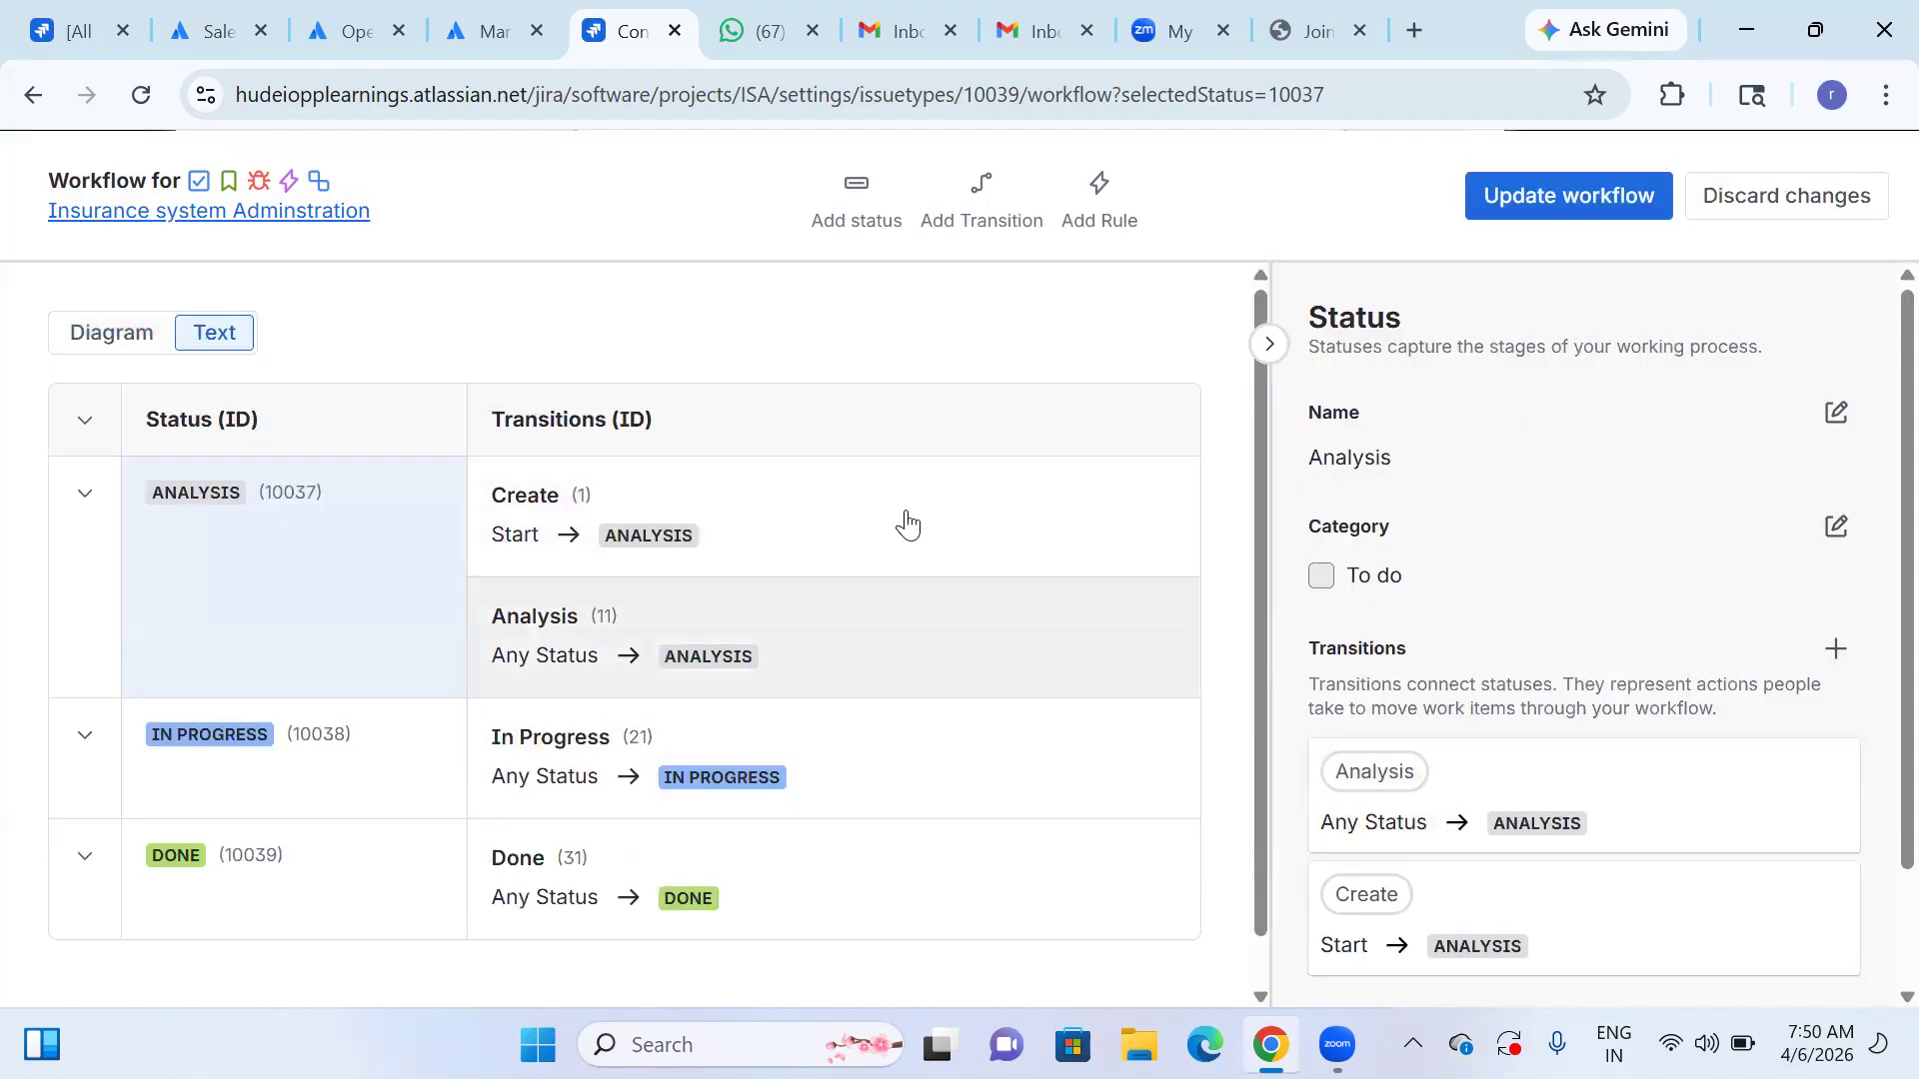
- Rename the In Progress status to Planning and Design, with its transition name updated to match
{"action": "left_click", "coordinate": [302, 779]}
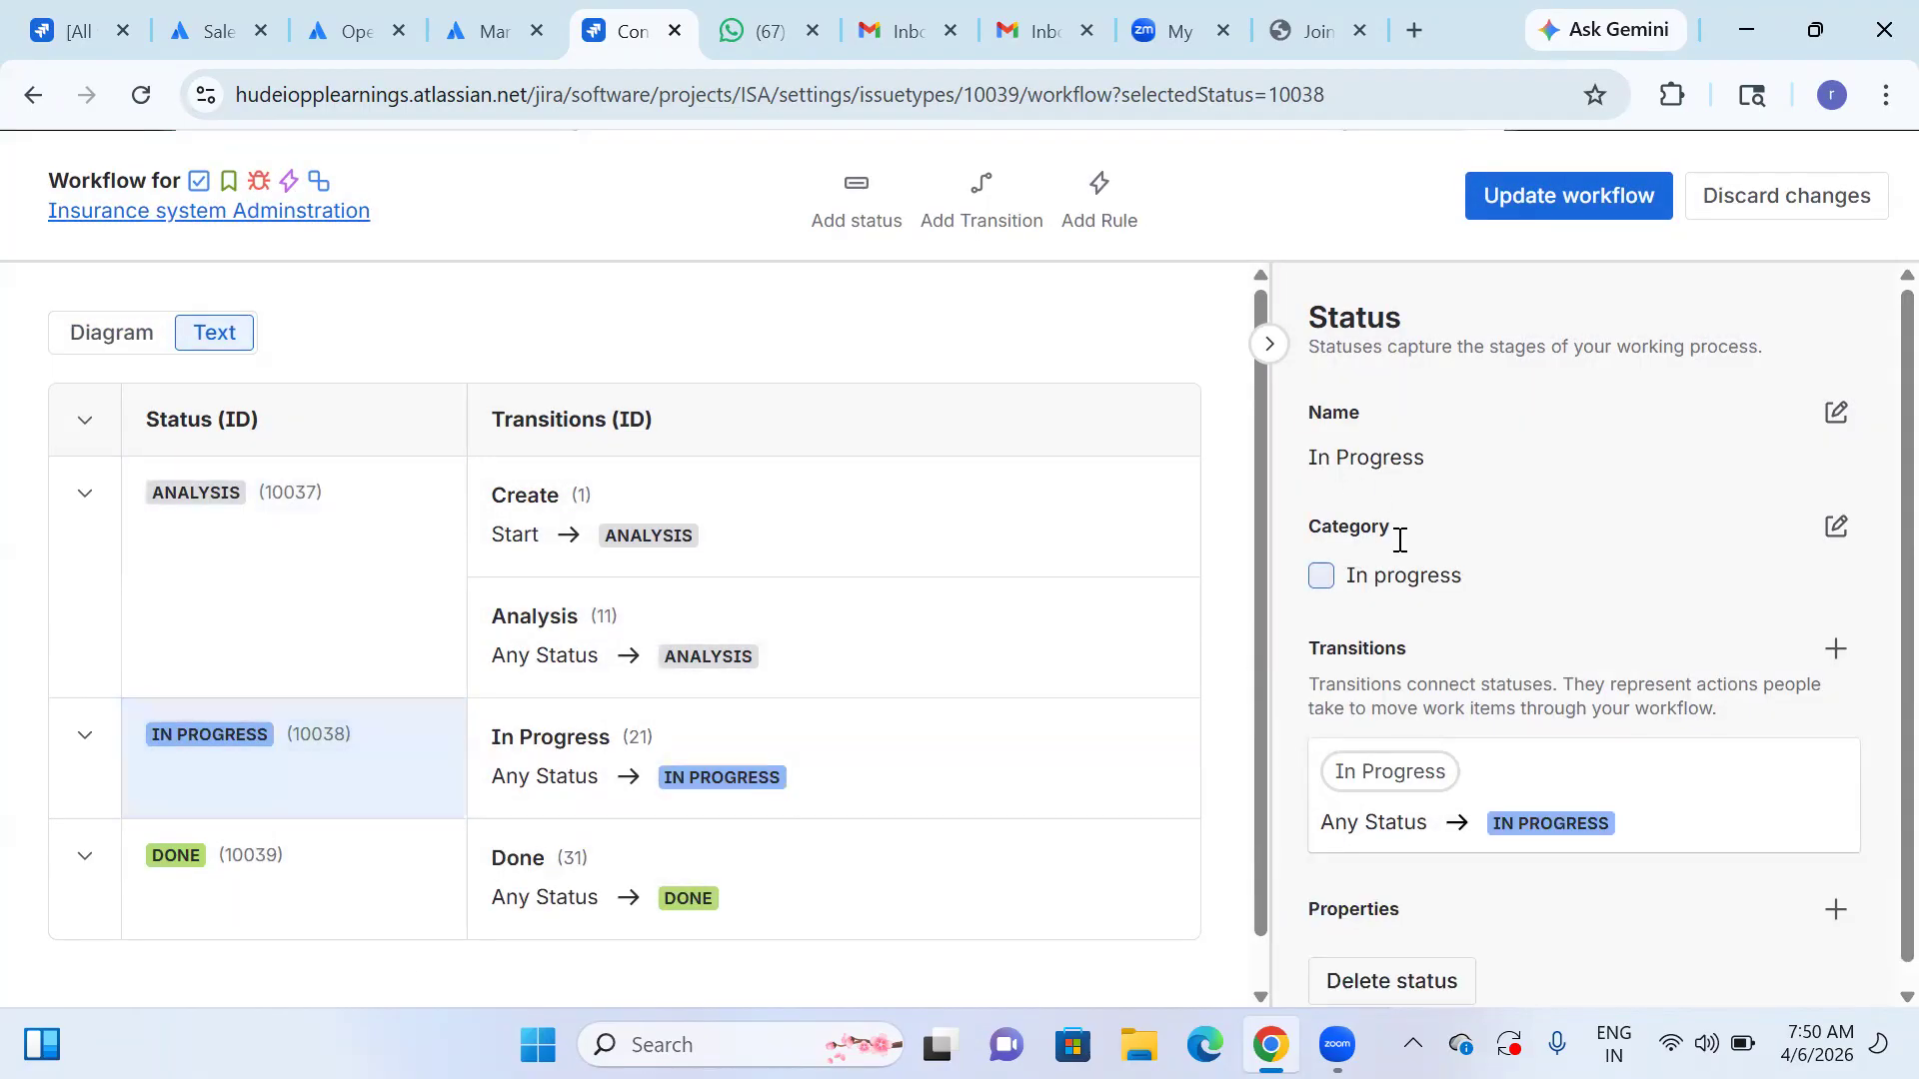
{"action": "left_click", "coordinate": [1837, 416]}
{"action": "left_click", "coordinate": [706, 521]}
{"action": "key", "text": "BackSpace"}
{"action": "key", "text": "BackSpace"}
{"action": "key", "text": "BackSpace"}
{"action": "key", "text": "BackSpace"}
{"action": "key", "text": "BackSpace"}
{"action": "key", "text": "BackSpace"}
{"action": "key", "text": "BackSpace"}
{"action": "key", "text": "BackSpace"}
{"action": "key", "text": "BackSpace"}
{"action": "key", "text": "BackSpace"}
{"action": "key", "text": "BackSpace"}
{"action": "type", "text": "Panning"}
{"action": "key", "text": "BackSpace"}
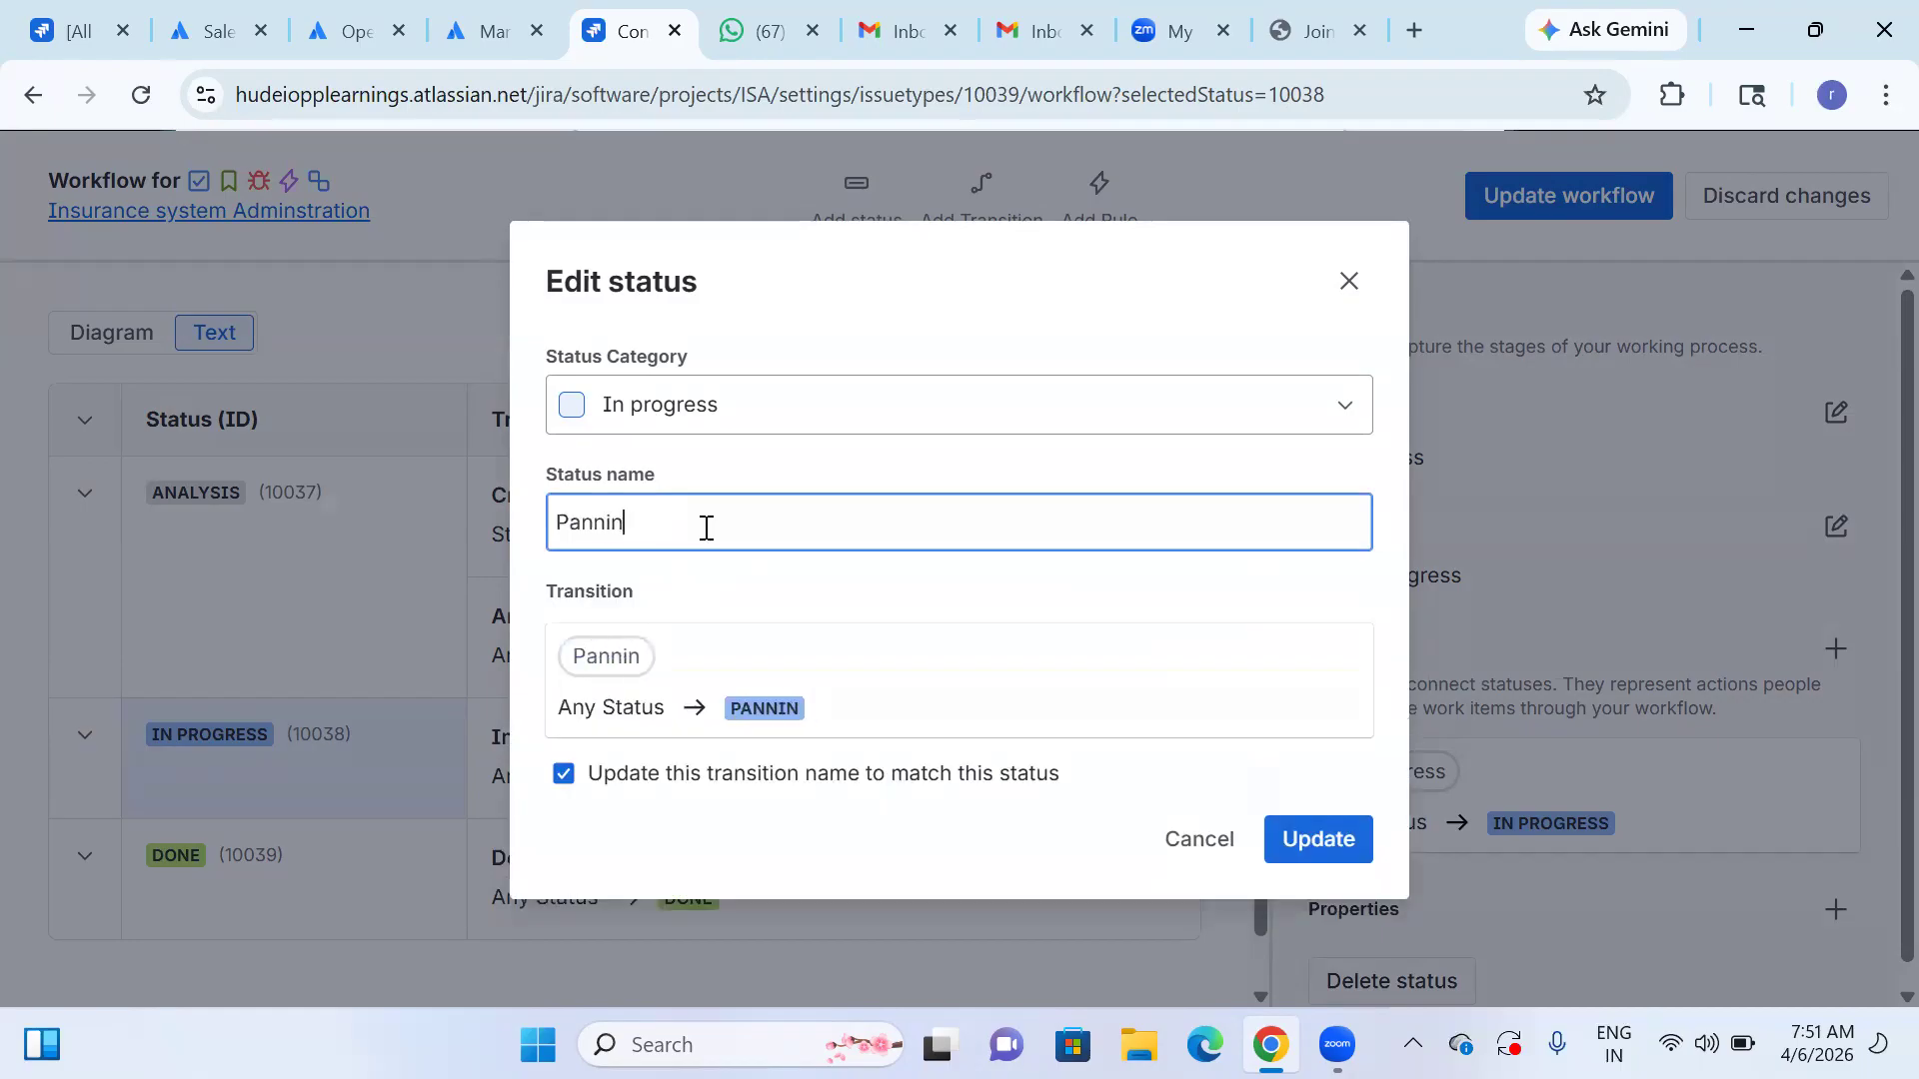
{"action": "key", "text": "BackSpace"}
{"action": "key", "text": "BackSpace"}
{"action": "key", "text": "BackSpace"}
{"action": "key", "text": "BackSpace"}
{"action": "key", "text": "BackSpace"}
{"action": "type", "text": "lanni"}
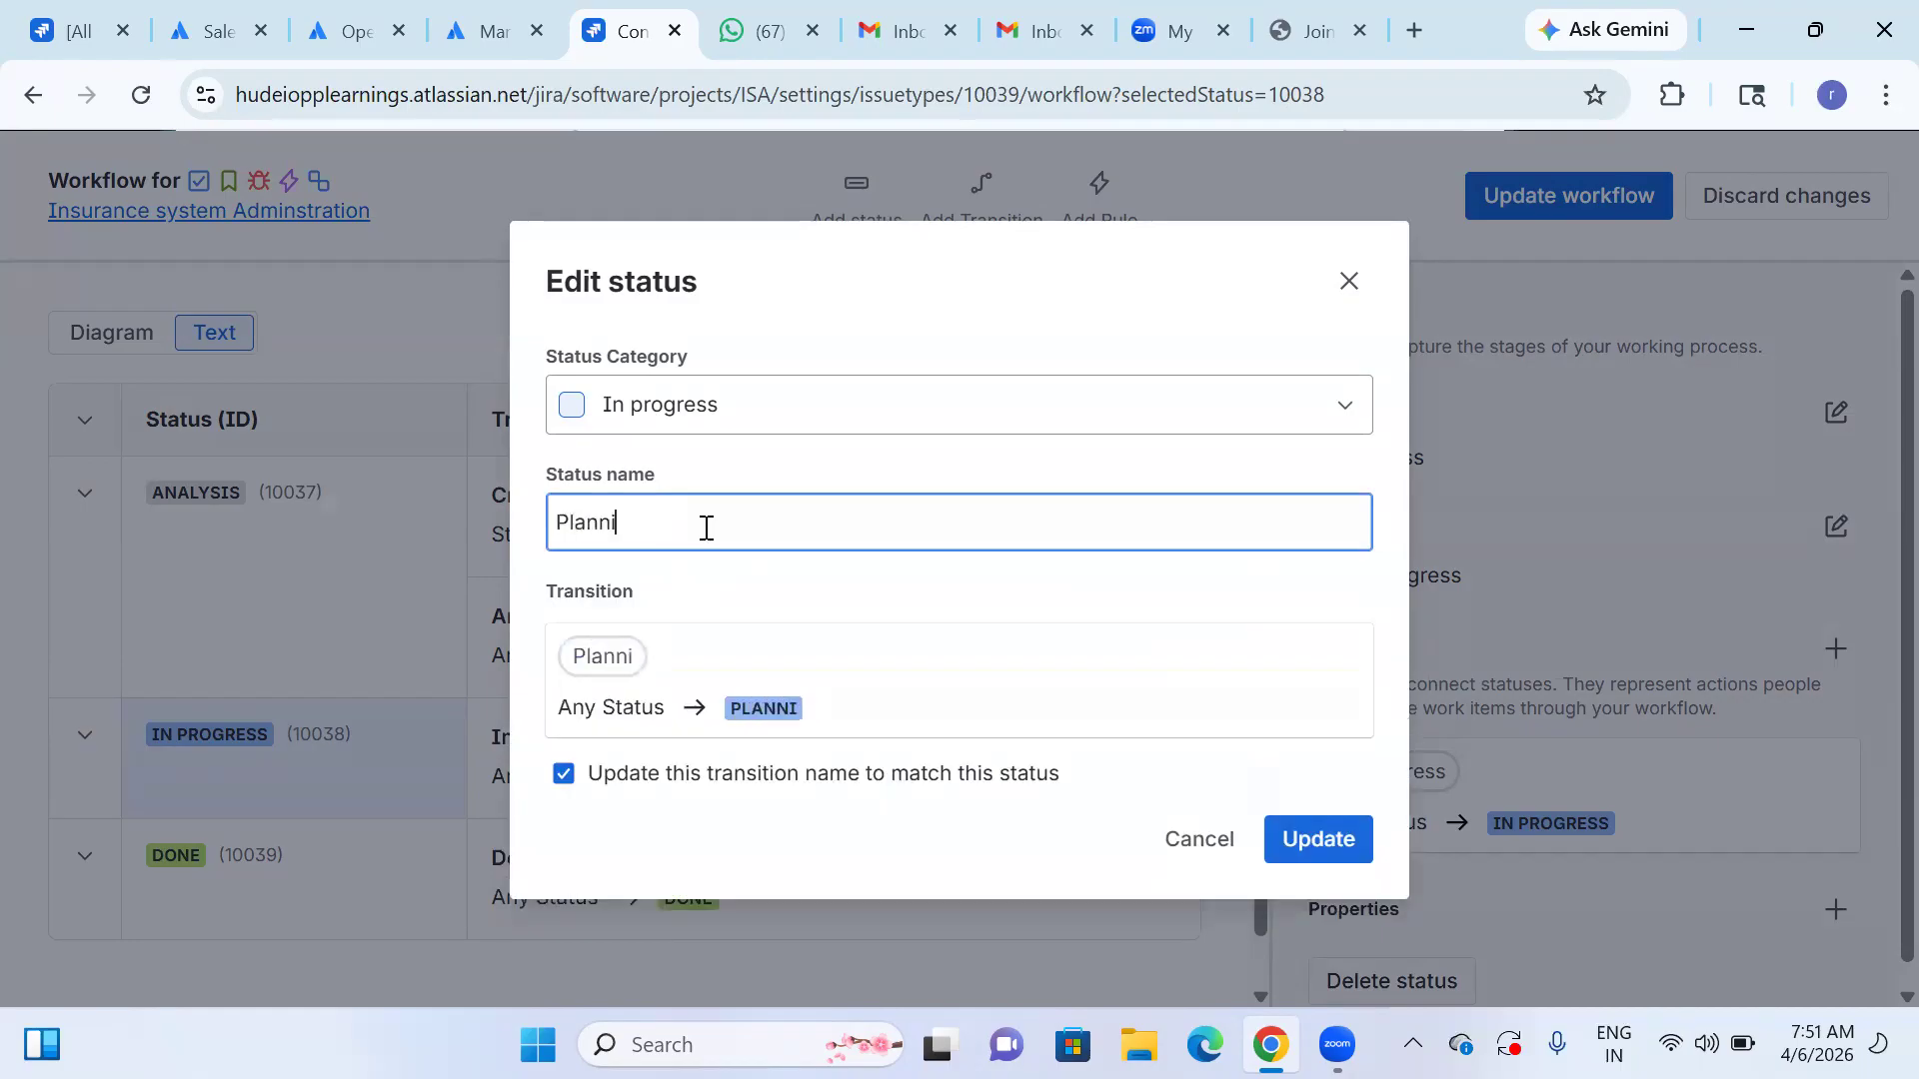
{"action": "type", "text": "ng and Design"}
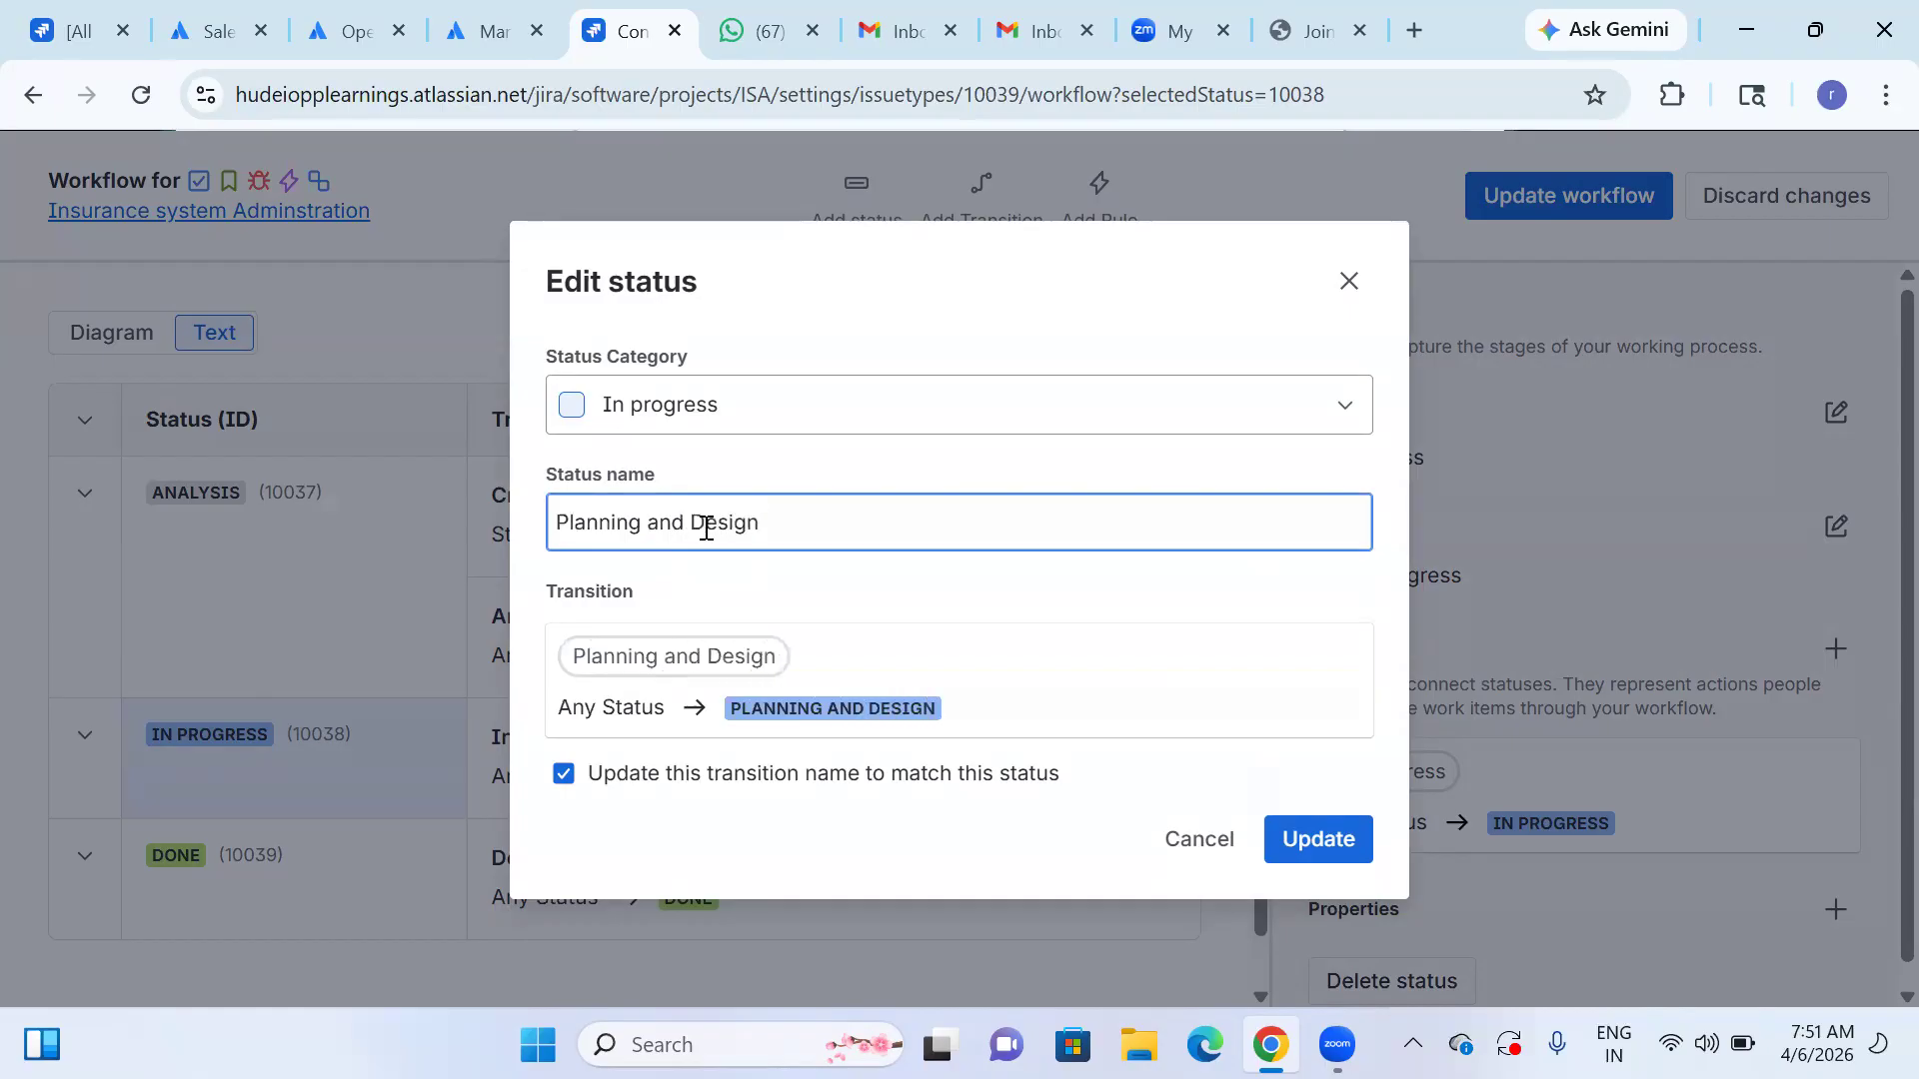
{"action": "left_click", "coordinate": [1332, 847]}
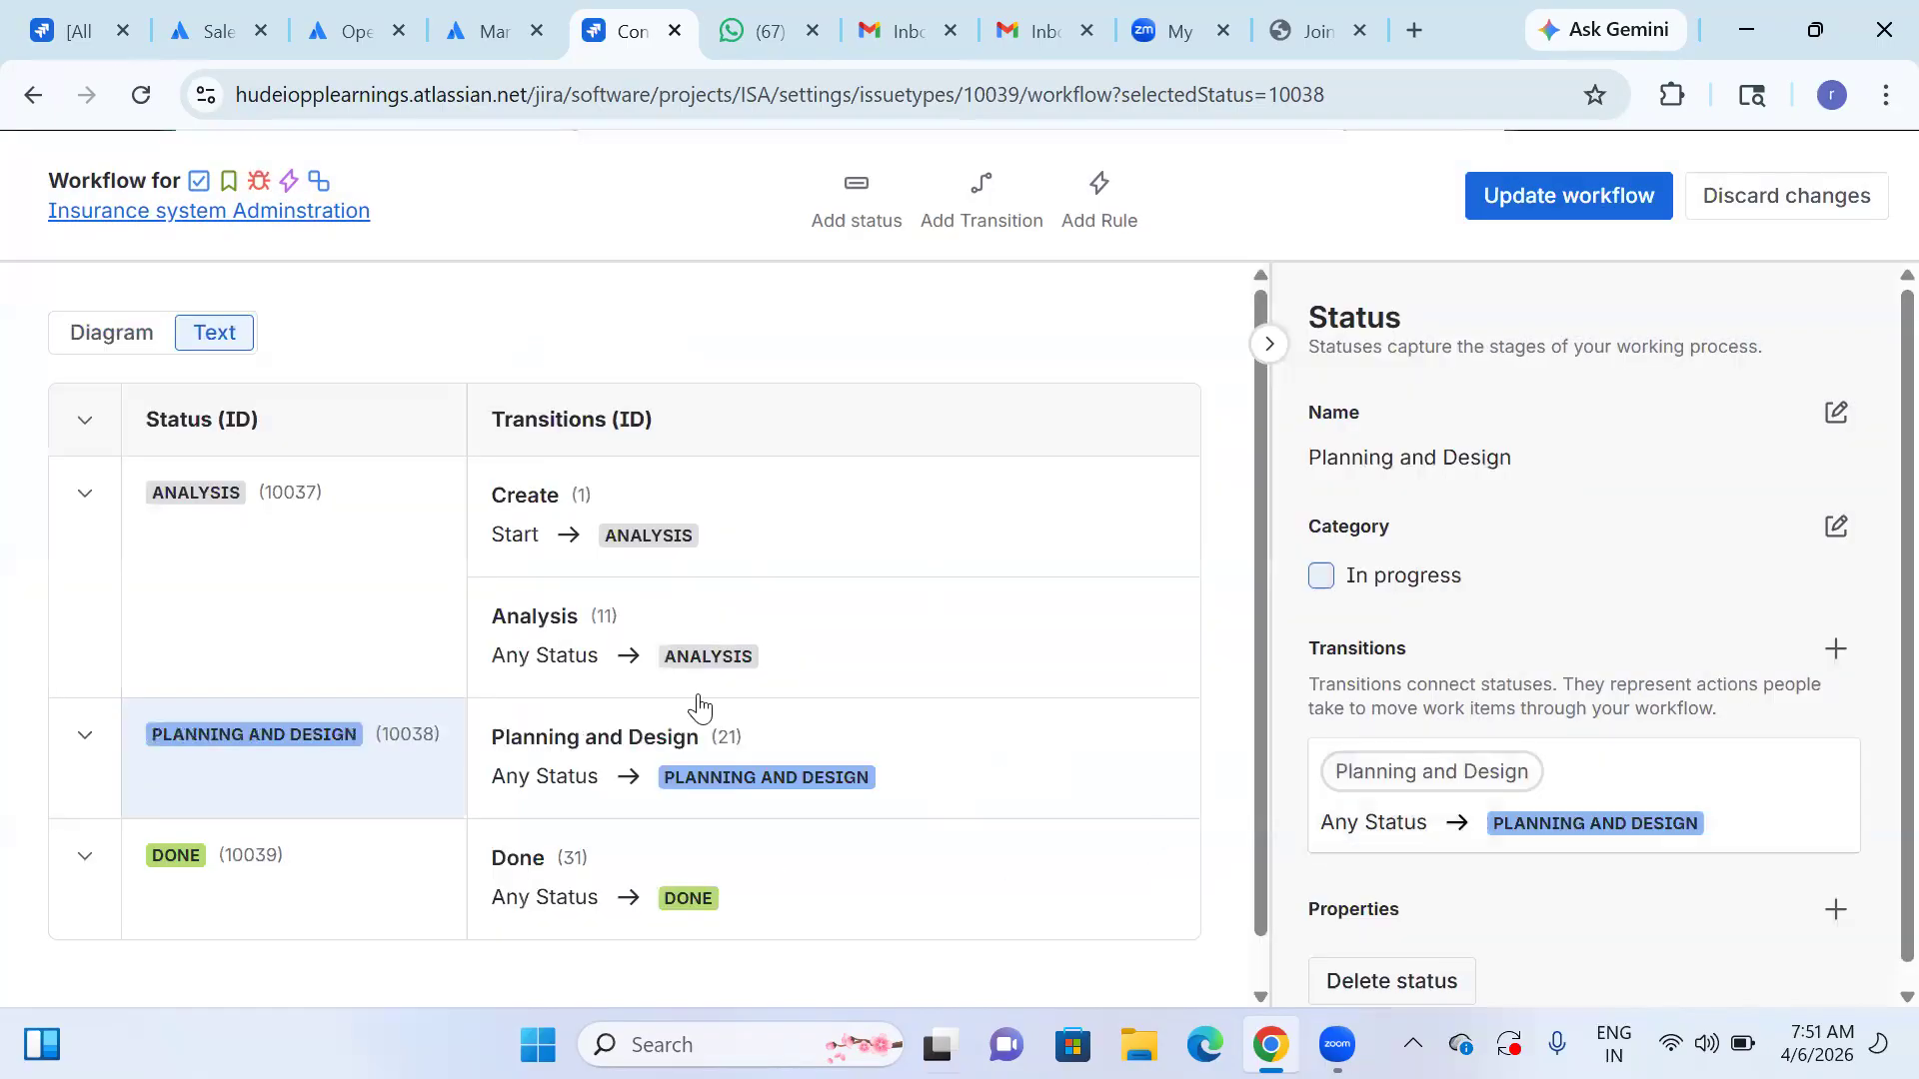
- Rename the Done status to coding, with its transition name updated to match
{"action": "scroll", "coordinate": [615, 588], "scroll_direction": "down", "scroll_amount": 1}
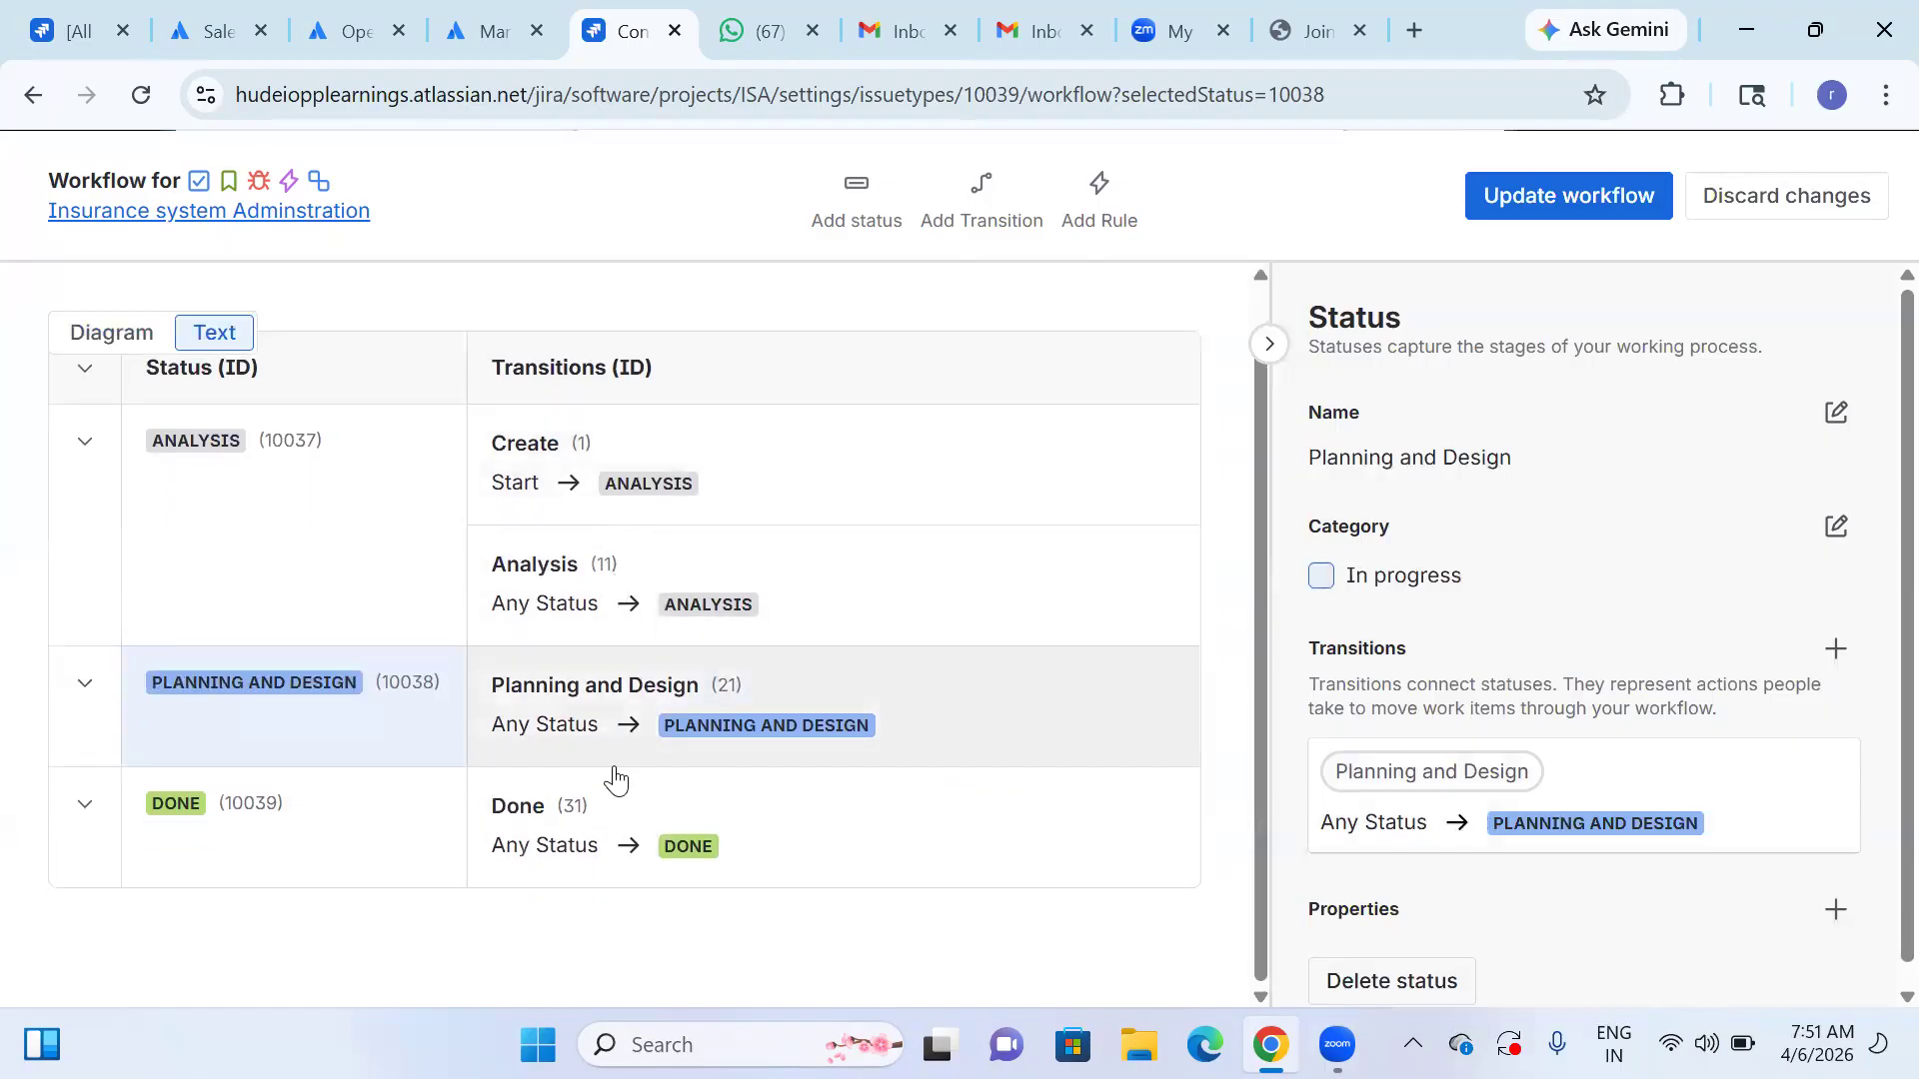
{"action": "left_click", "coordinate": [154, 811]}
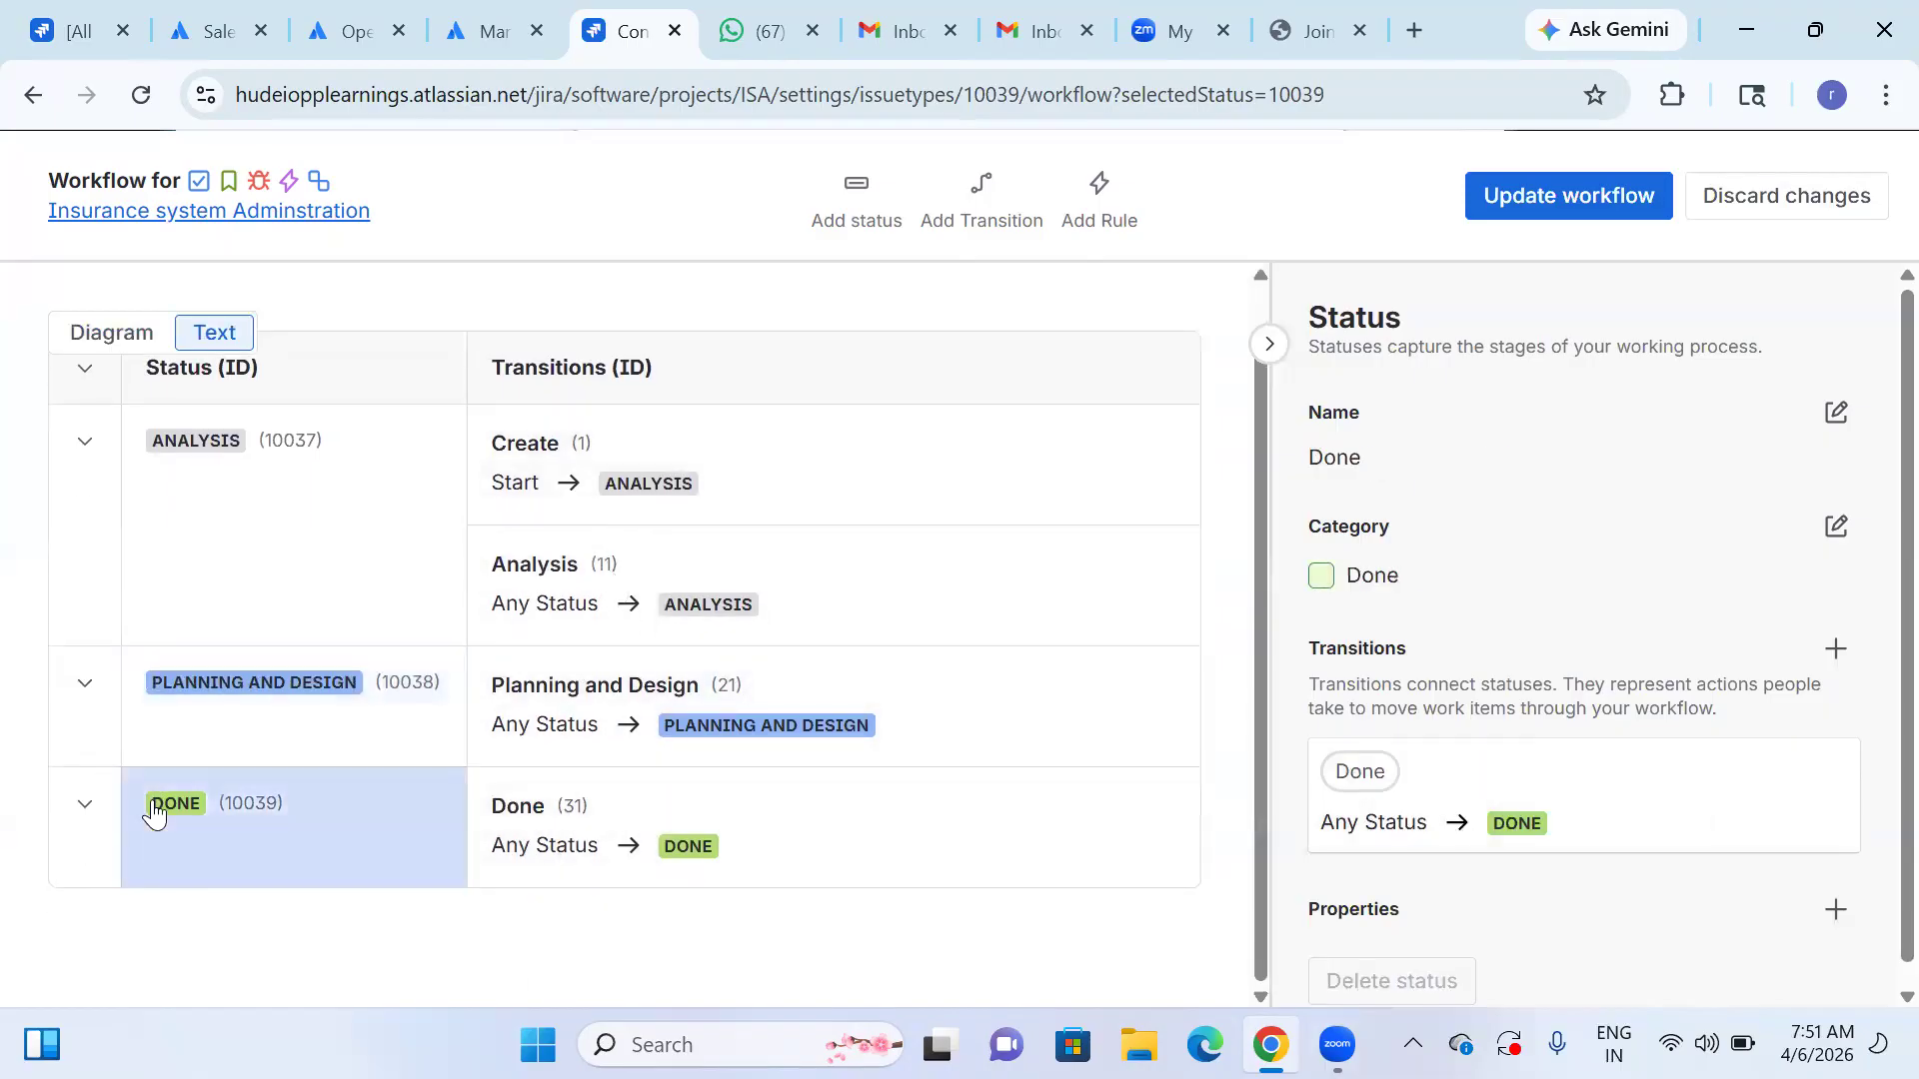
{"action": "left_click", "coordinate": [1842, 422]}
{"action": "left_click", "coordinate": [668, 526]}
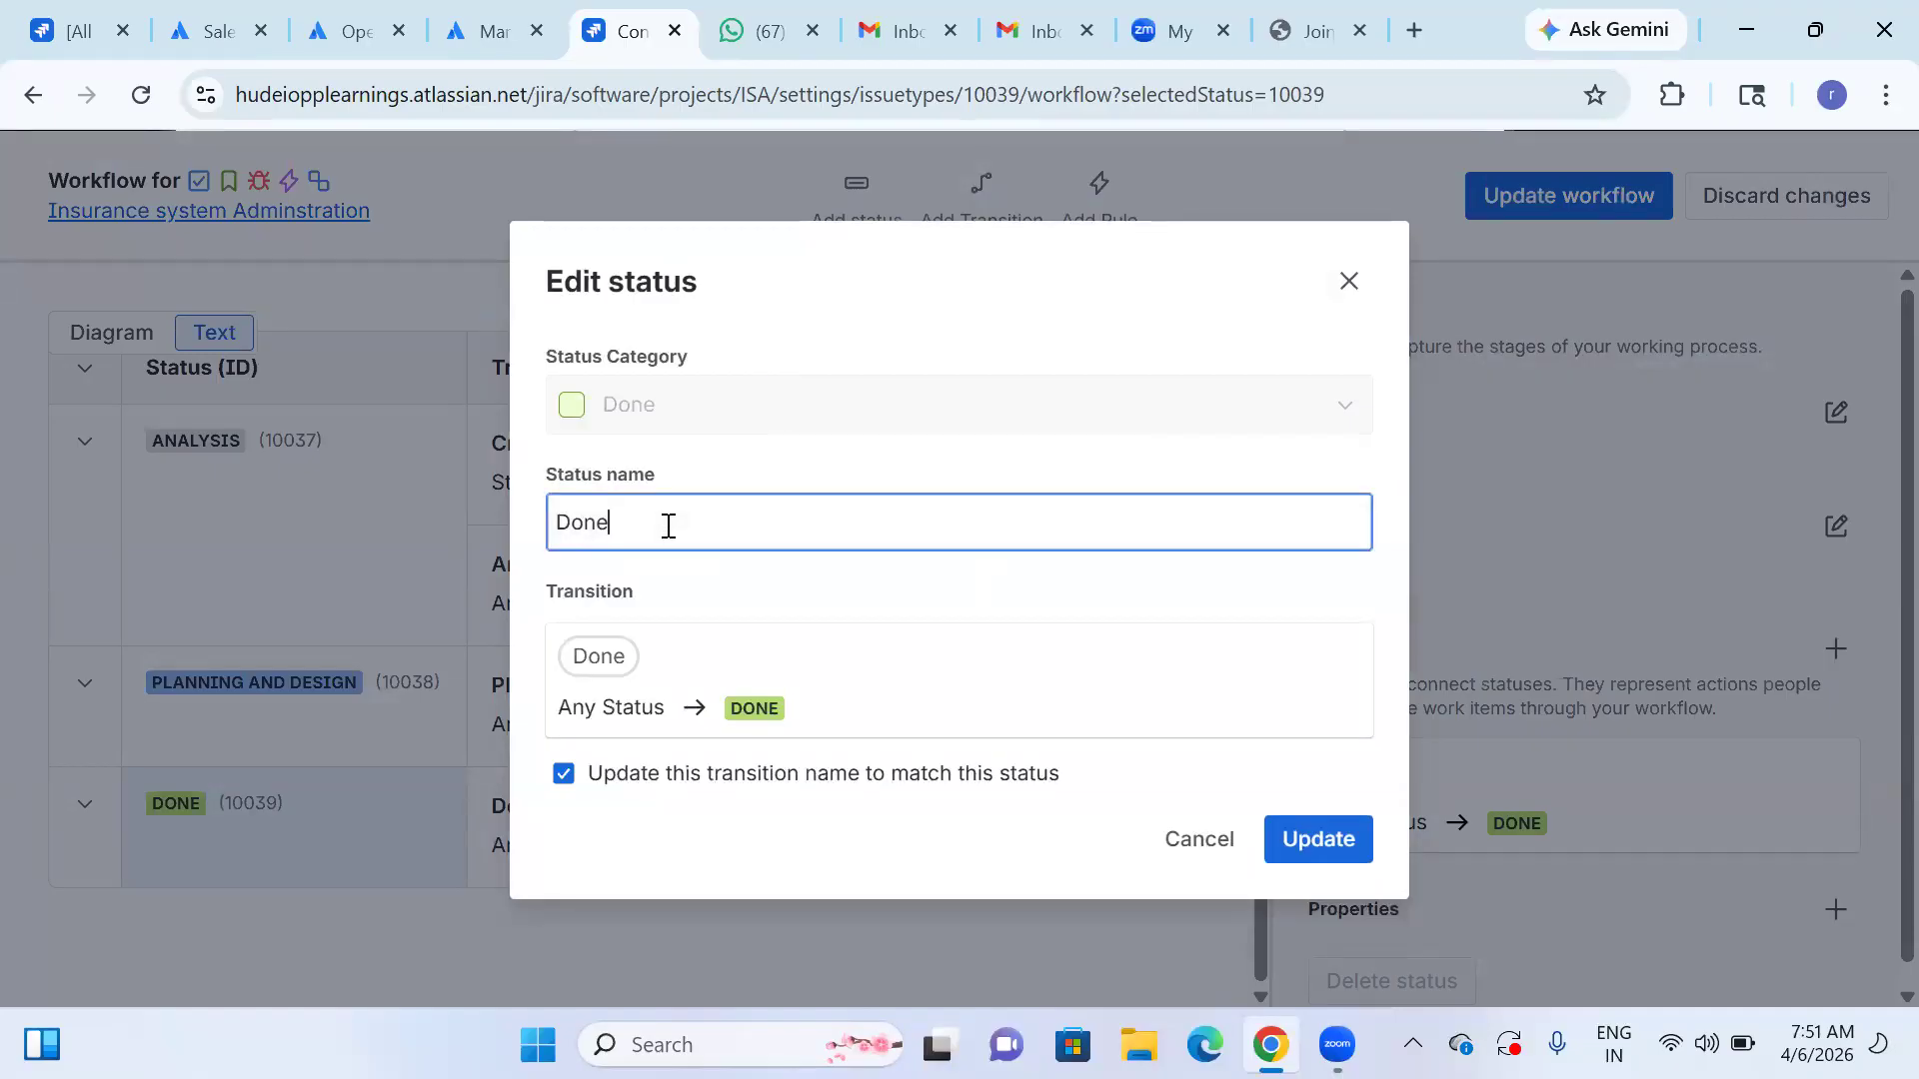
{"action": "key", "text": "BackSpace"}
{"action": "key", "text": "BackSpace"}
{"action": "key", "text": "BackSpace"}
{"action": "key", "text": "BackSpace"}
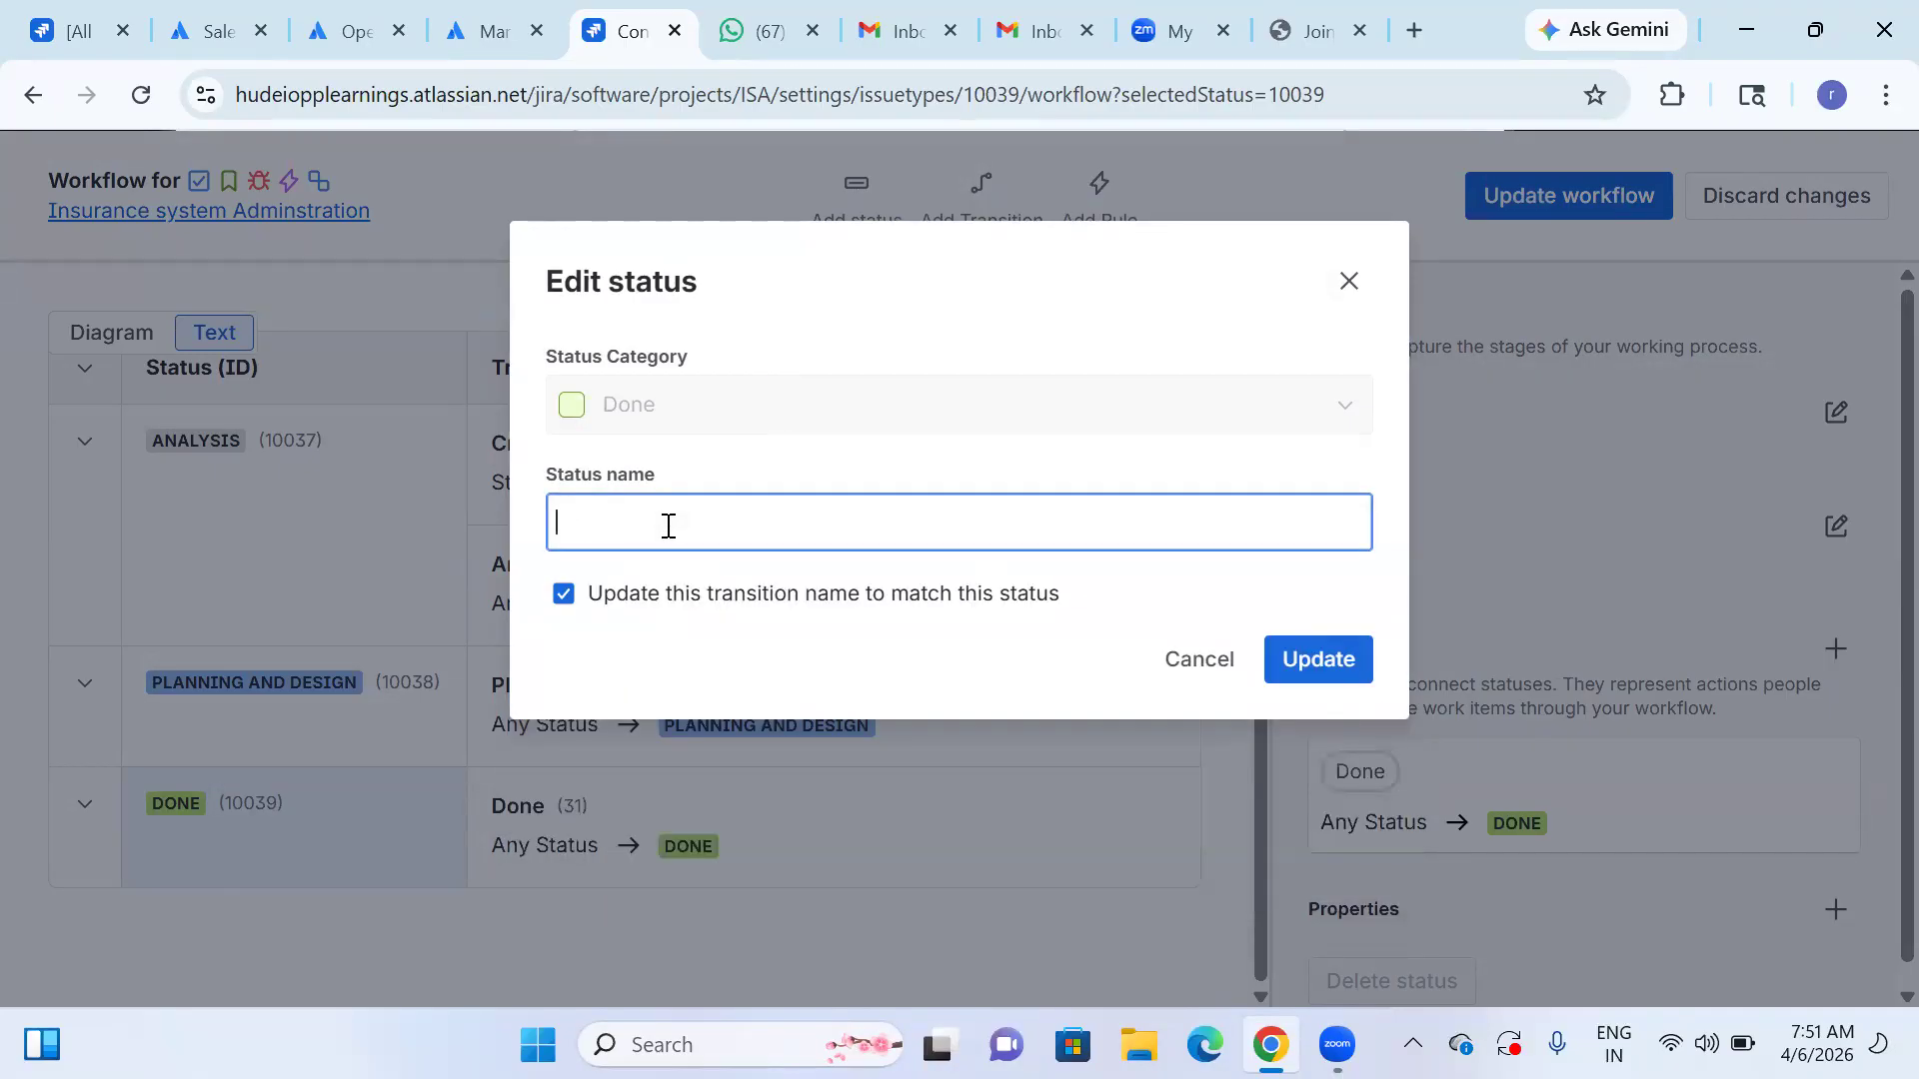
{"action": "type", "text": "coding"}
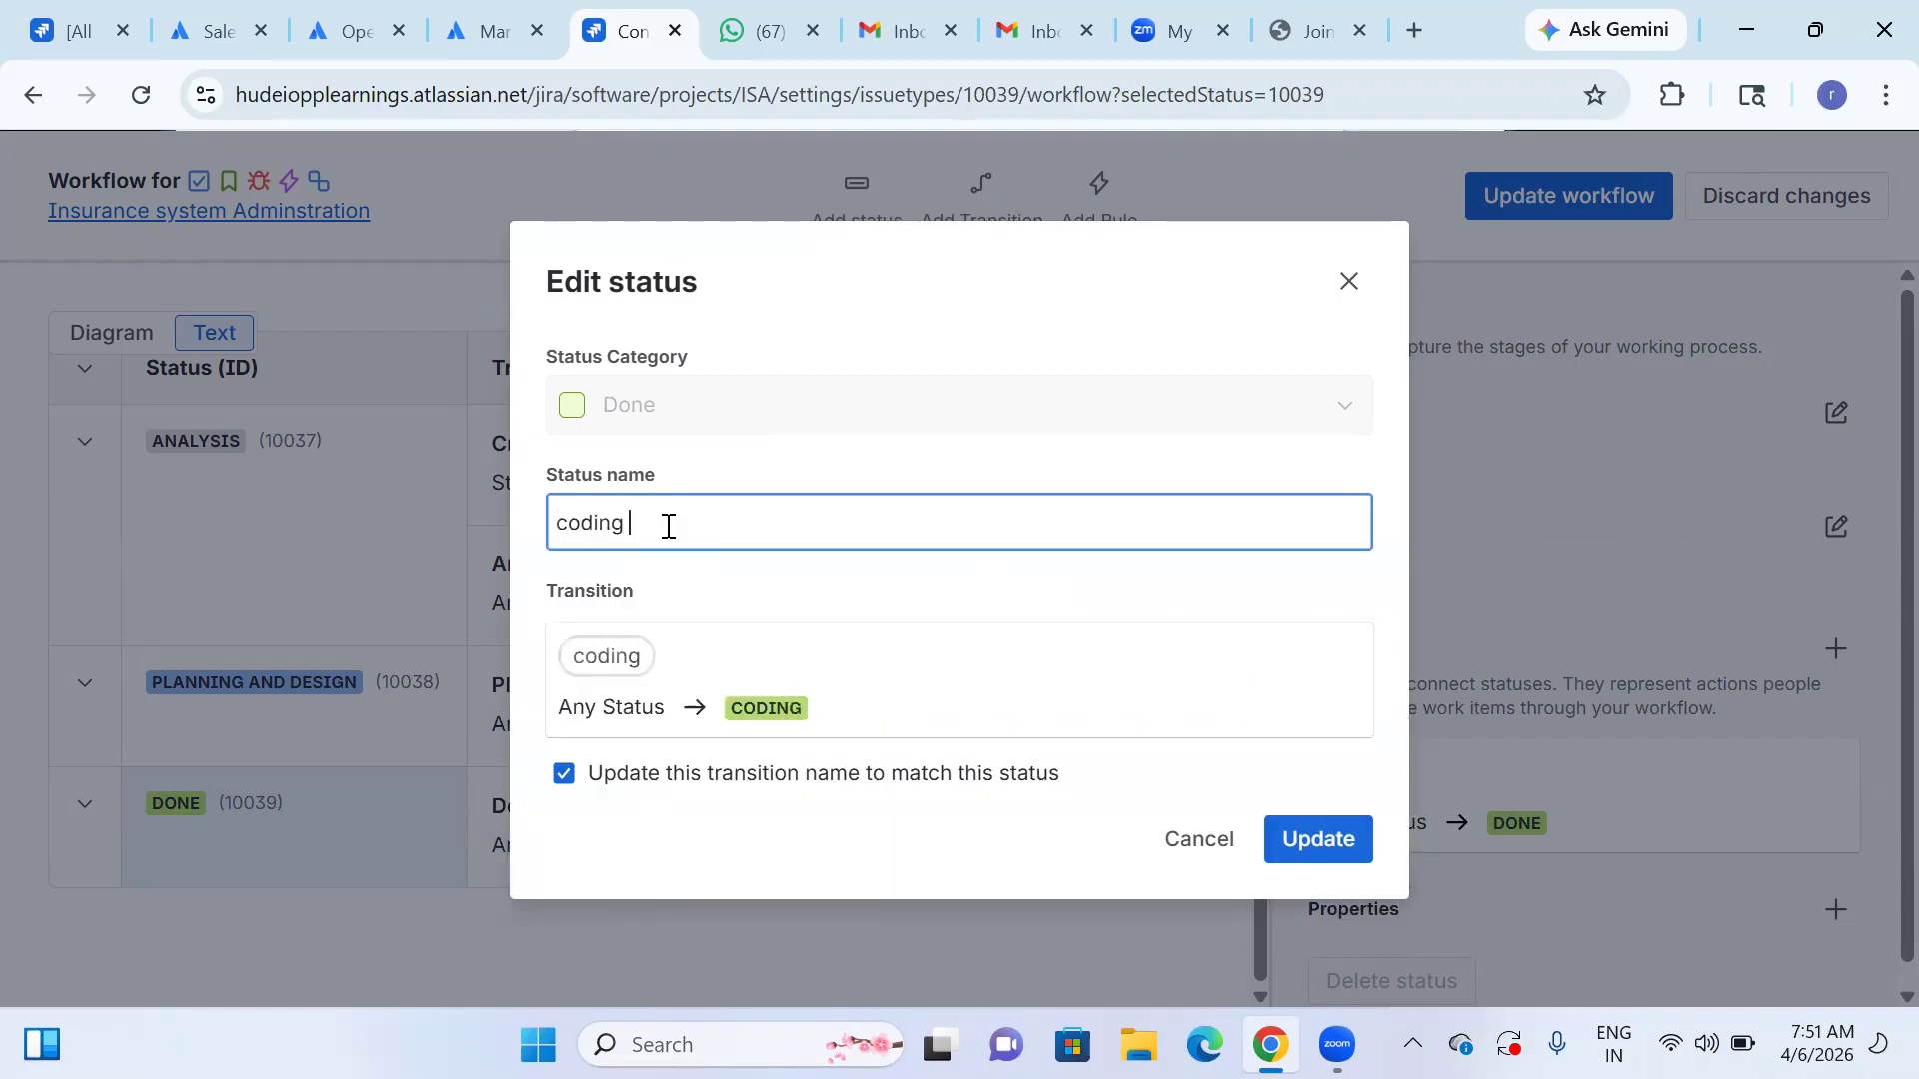
{"action": "left_click", "coordinate": [1294, 841]}
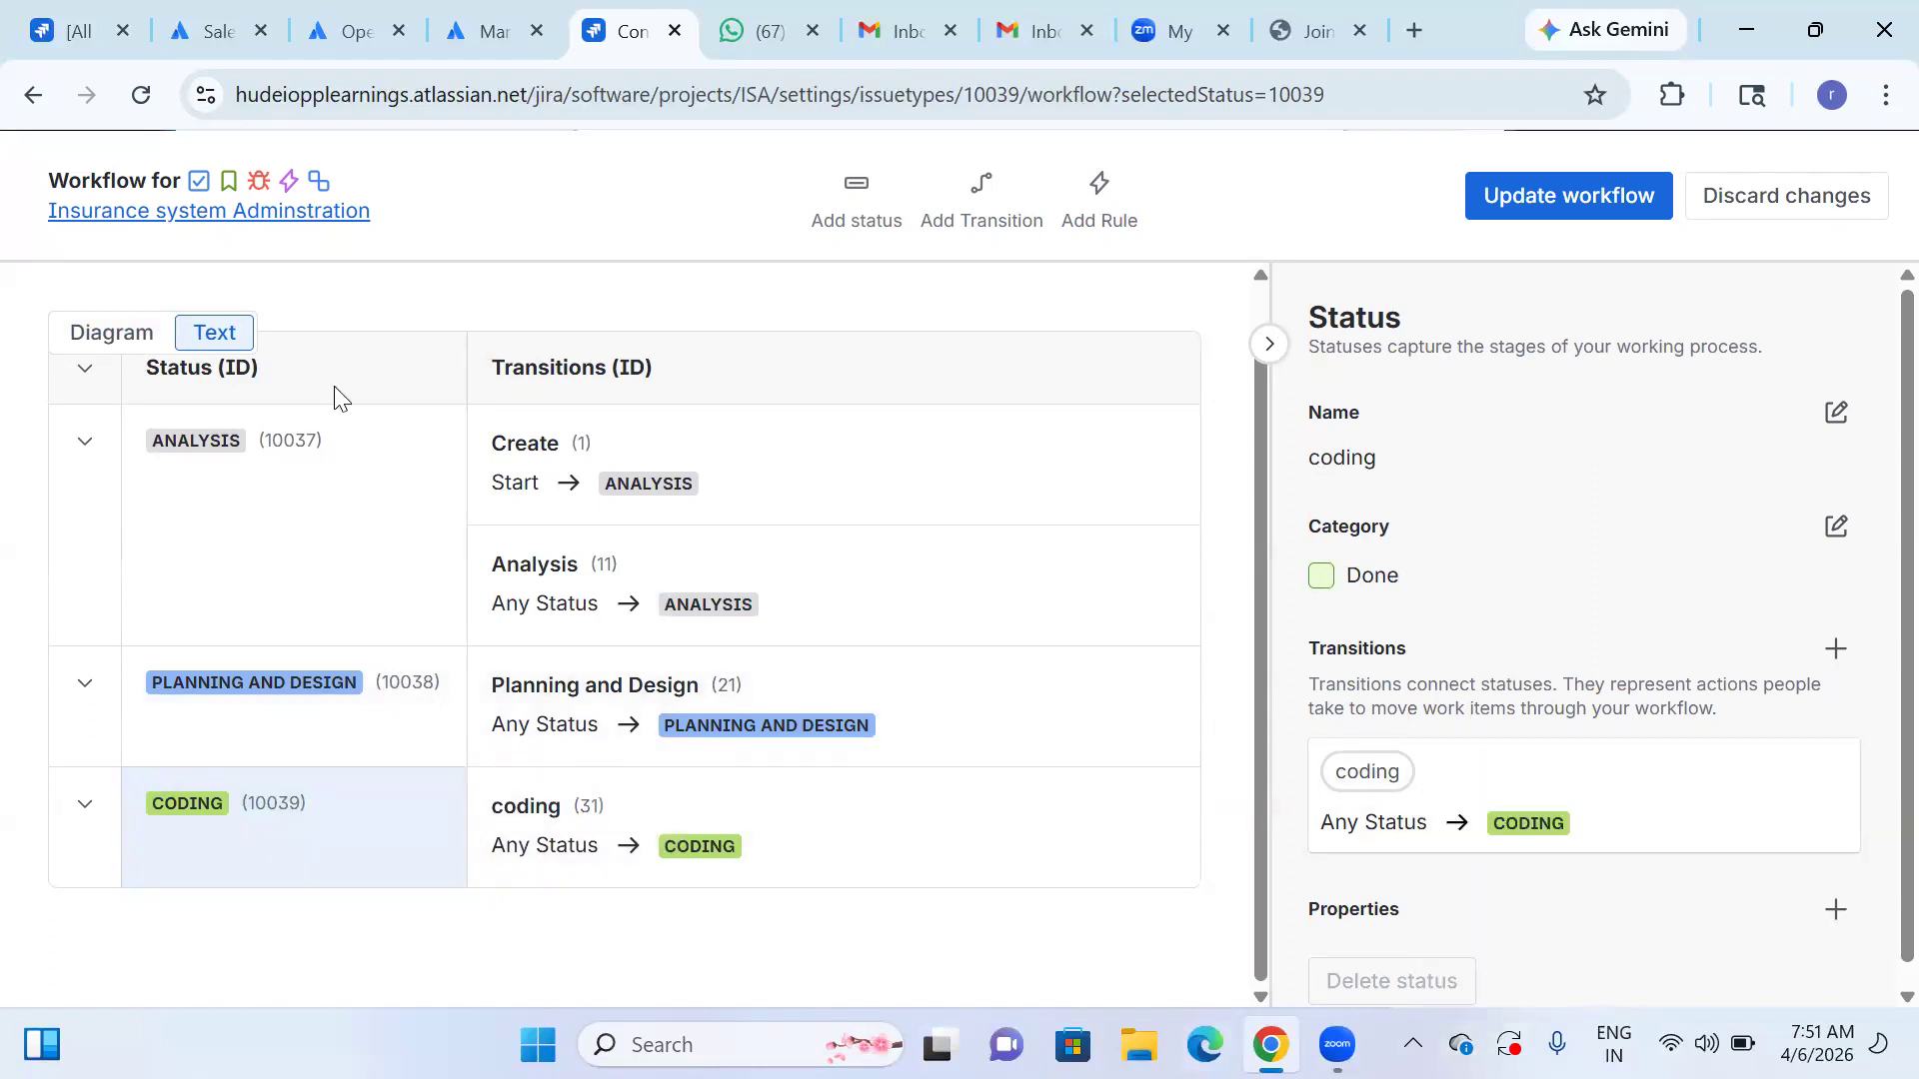
- Show the workflow as a diagram and spread Analysis, Planning and Design, and coding into a descending staircase layout
{"action": "left_click", "coordinate": [111, 334]}
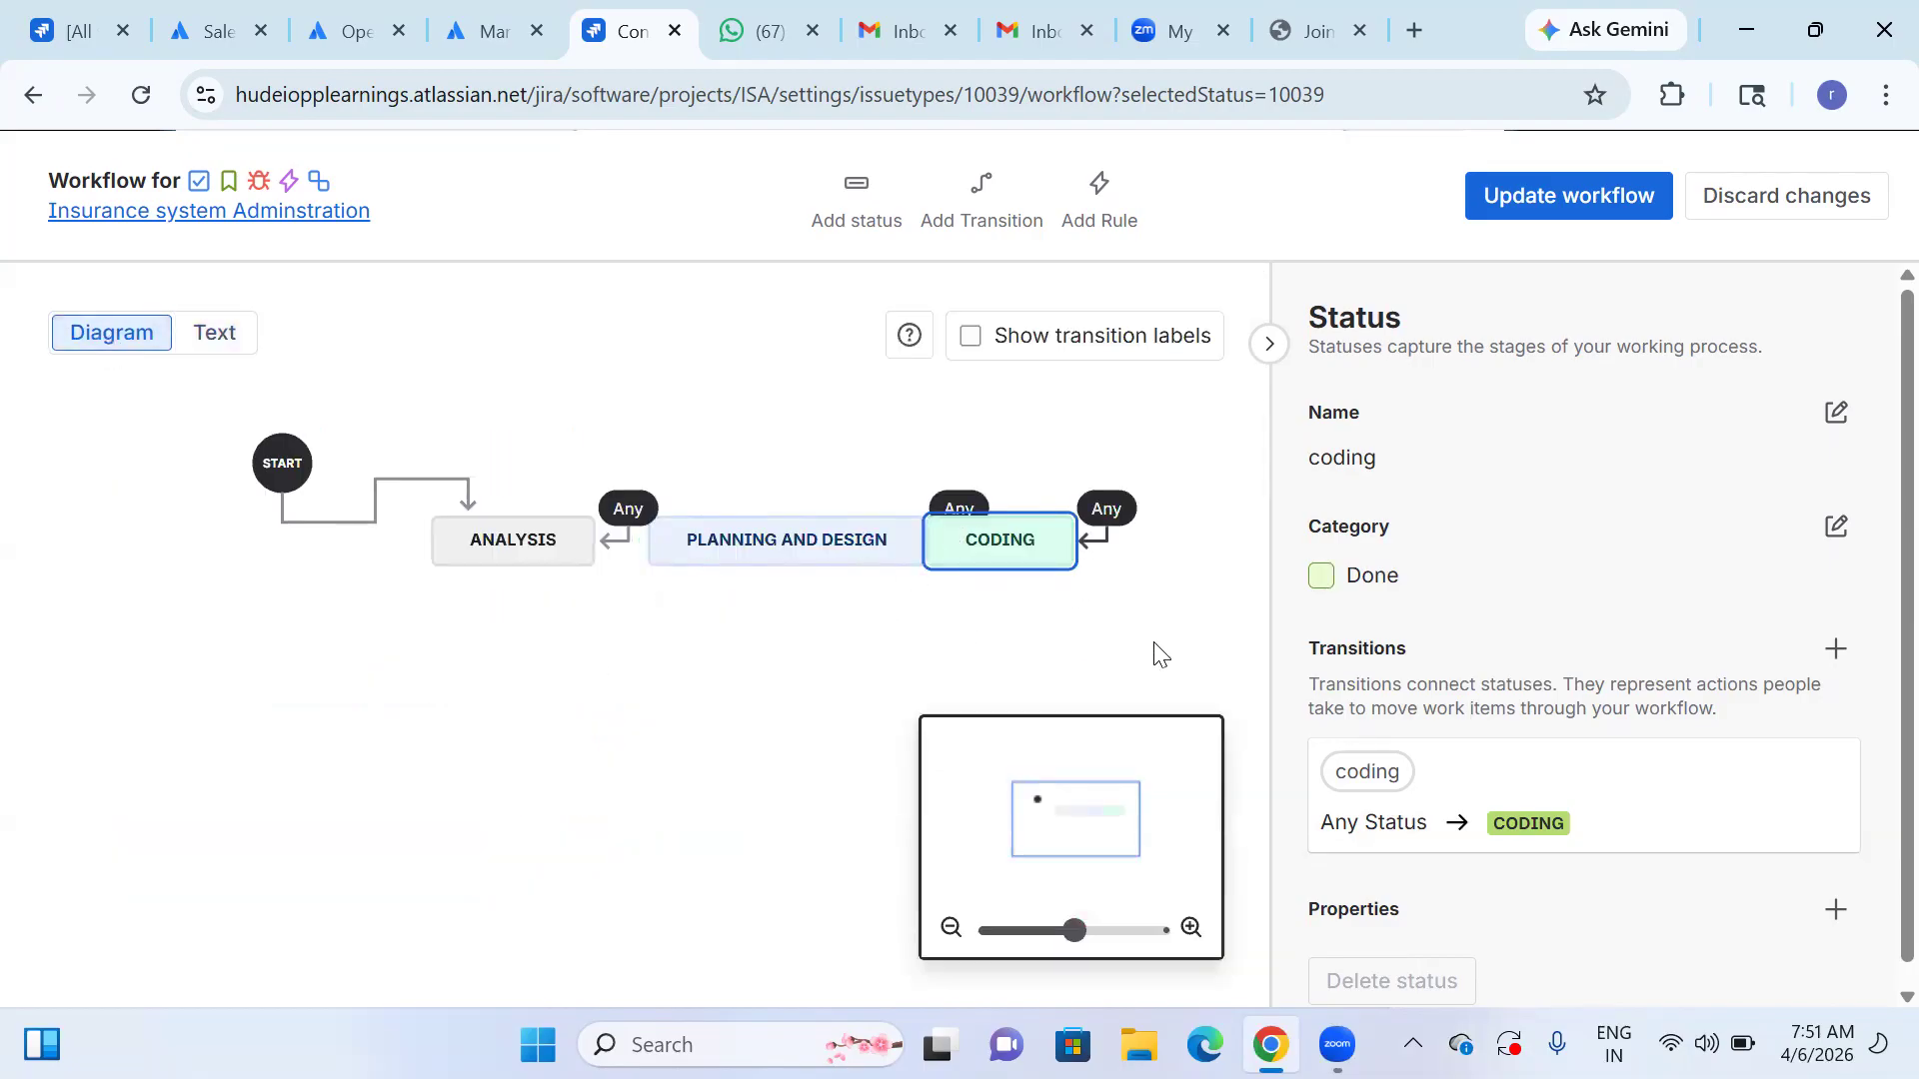
{"action": "left_click_drag", "start_coordinate": [491, 539], "coordinate": [493, 383]}
{"action": "left_click_drag", "start_coordinate": [727, 549], "coordinate": [580, 587]}
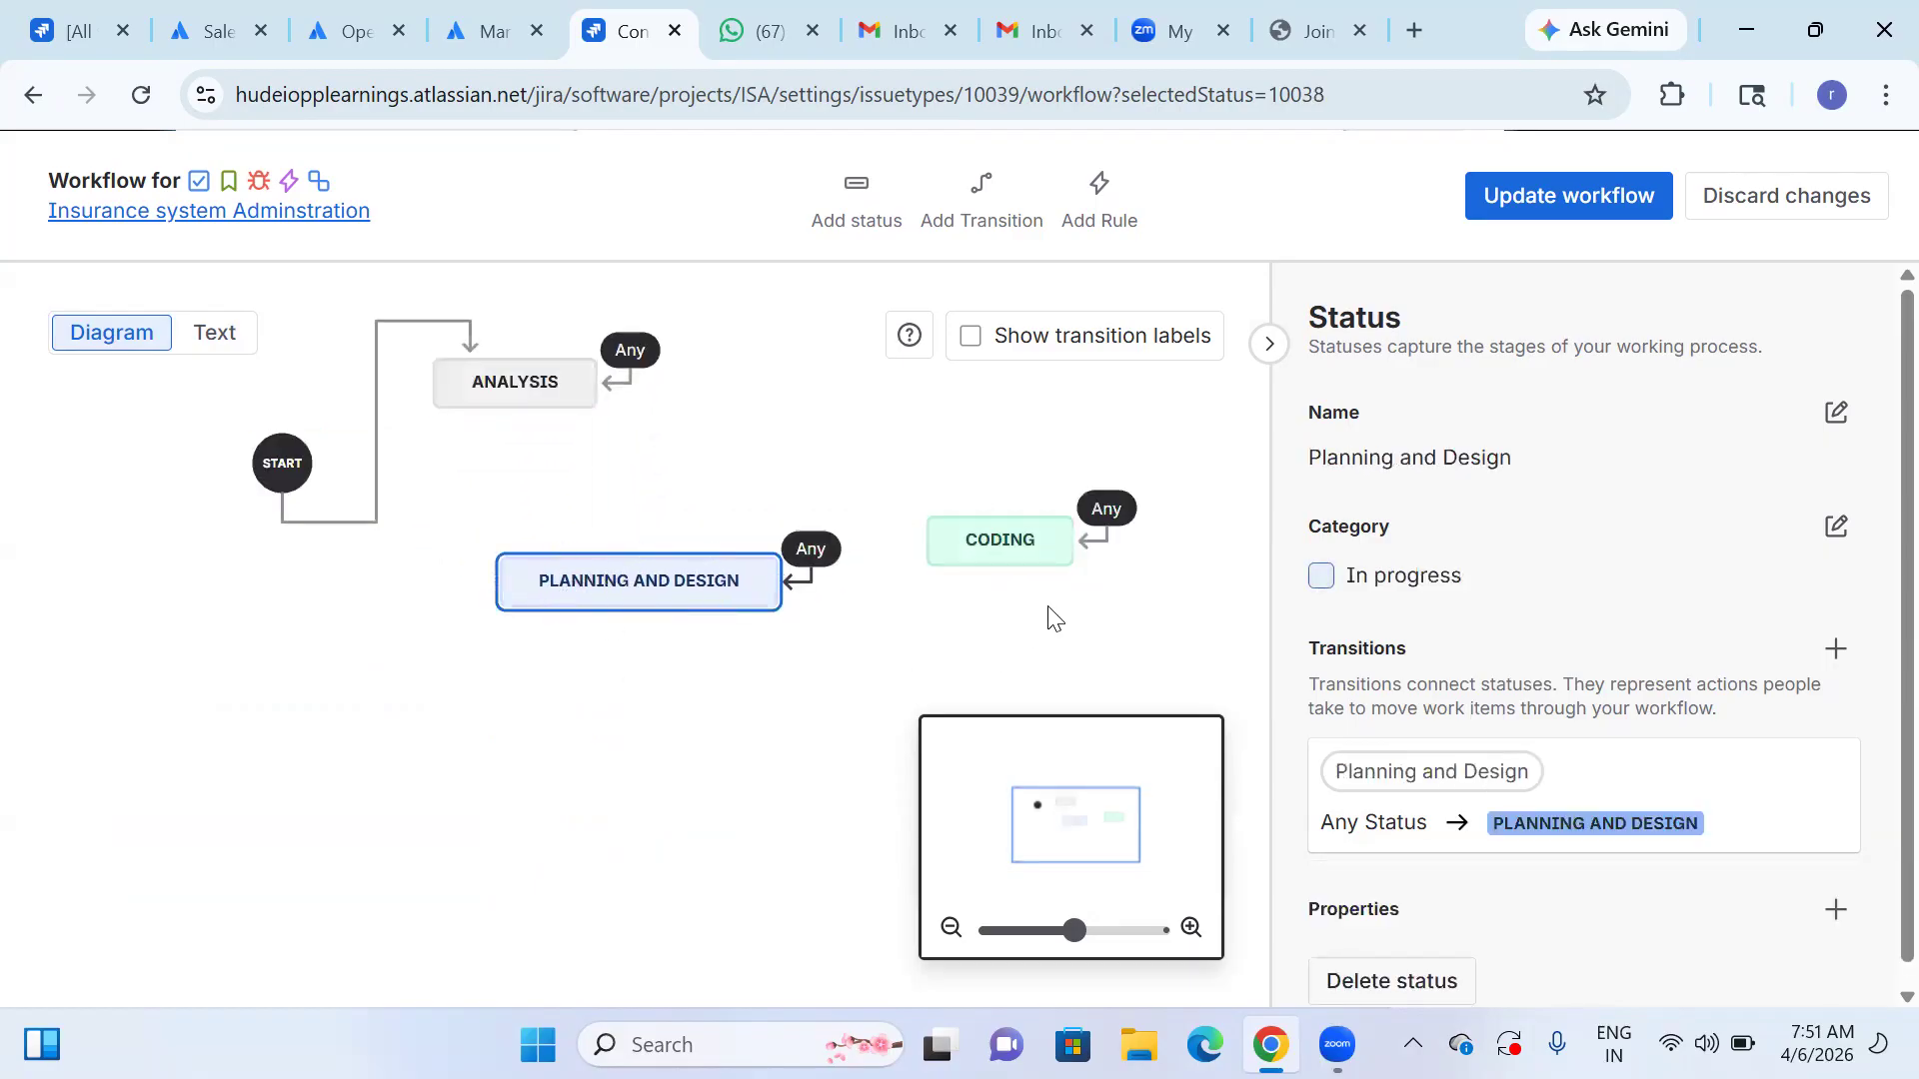
{"action": "left_click_drag", "start_coordinate": [1052, 557], "coordinate": [793, 796]}
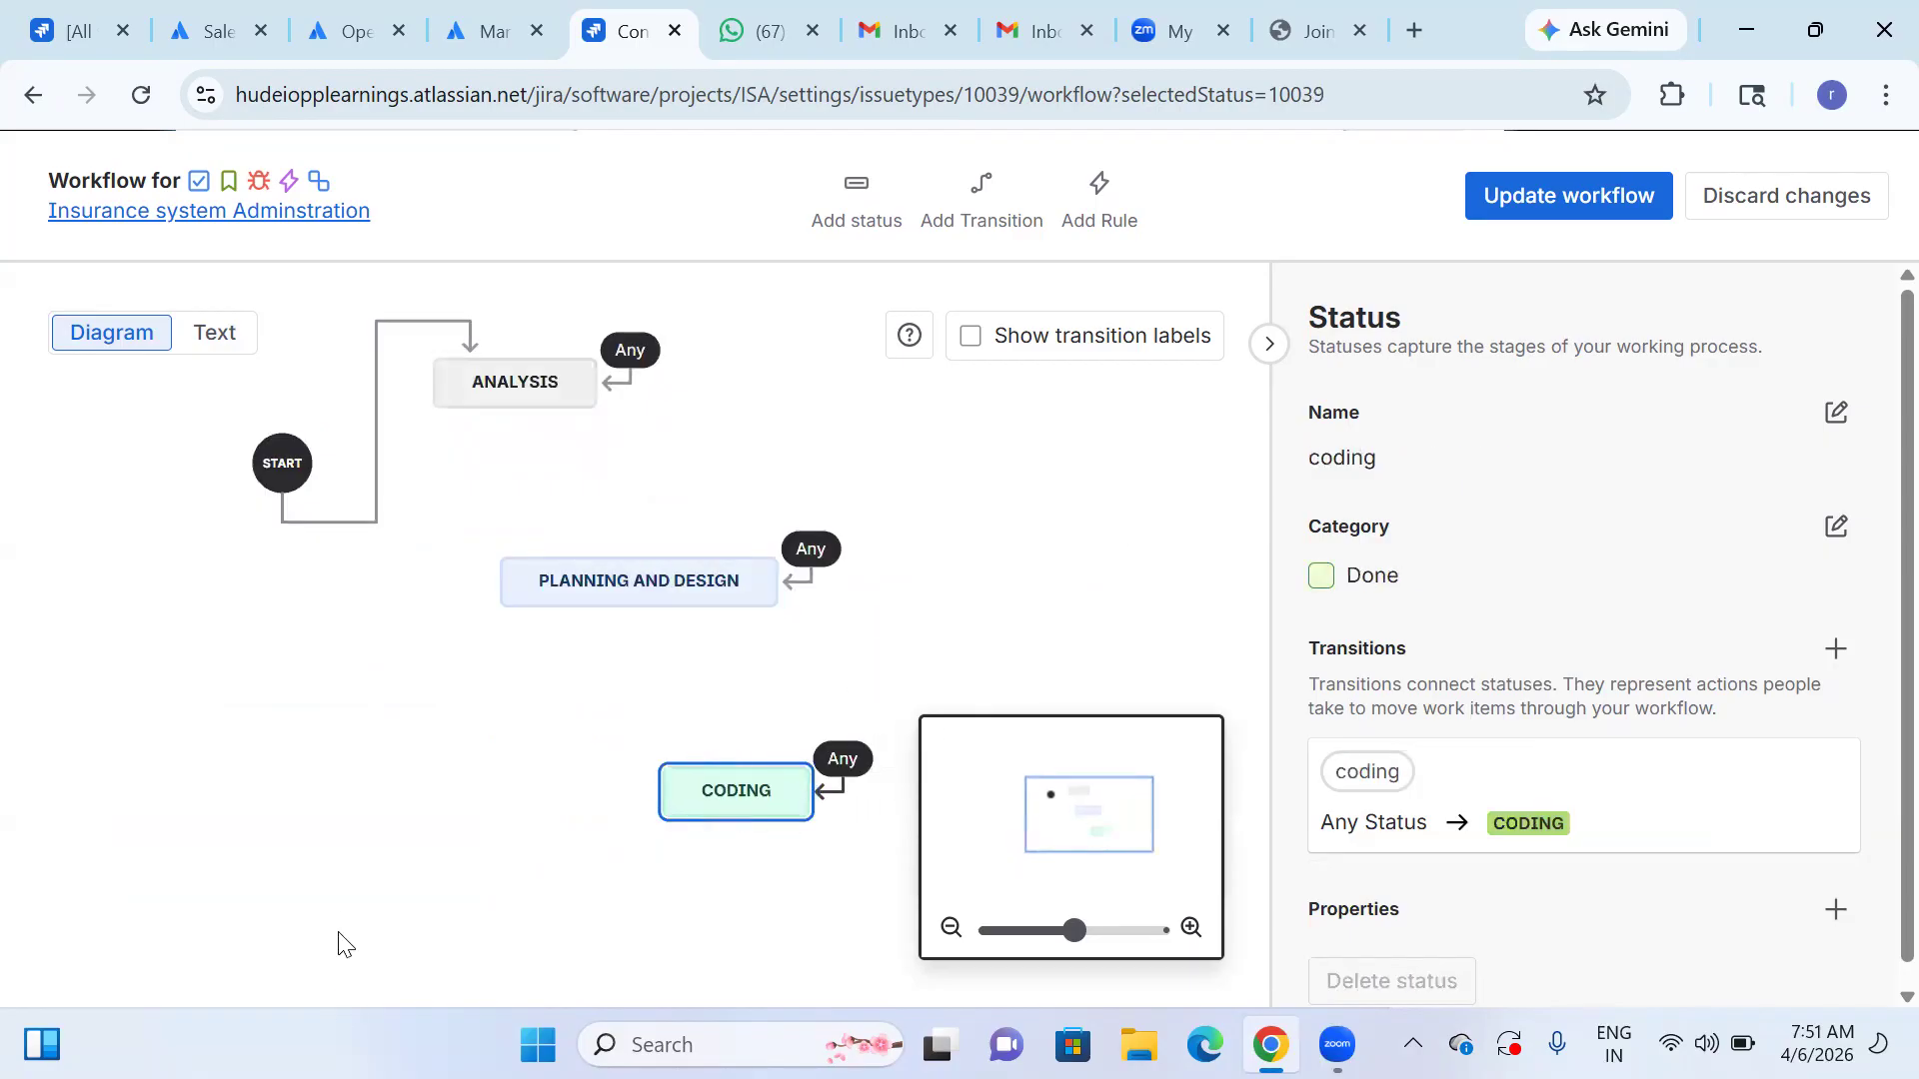
{"action": "left_click", "coordinate": [340, 935]}
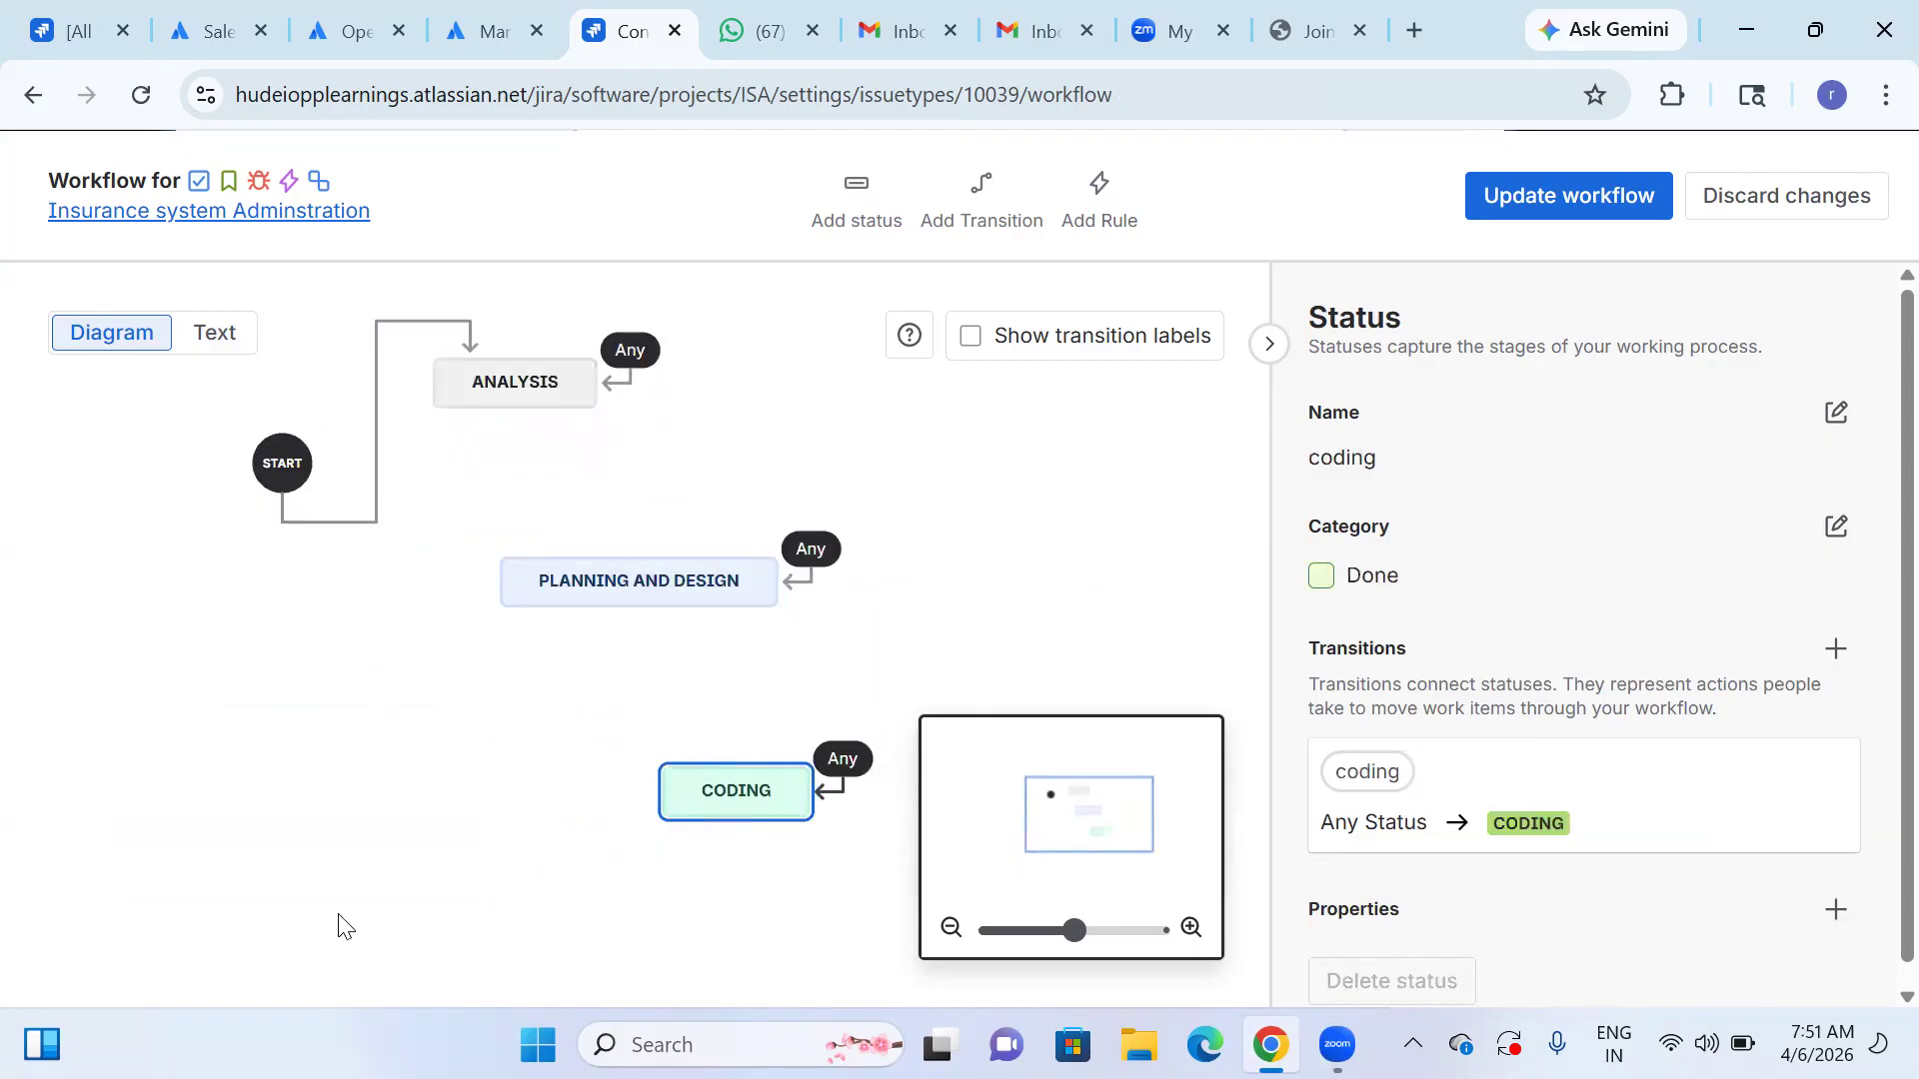
- Move the Planning and Design and coding statuses up for tighter spacing below Analysis, and collapse the details sidebar
{"action": "left_click", "coordinate": [630, 354]}
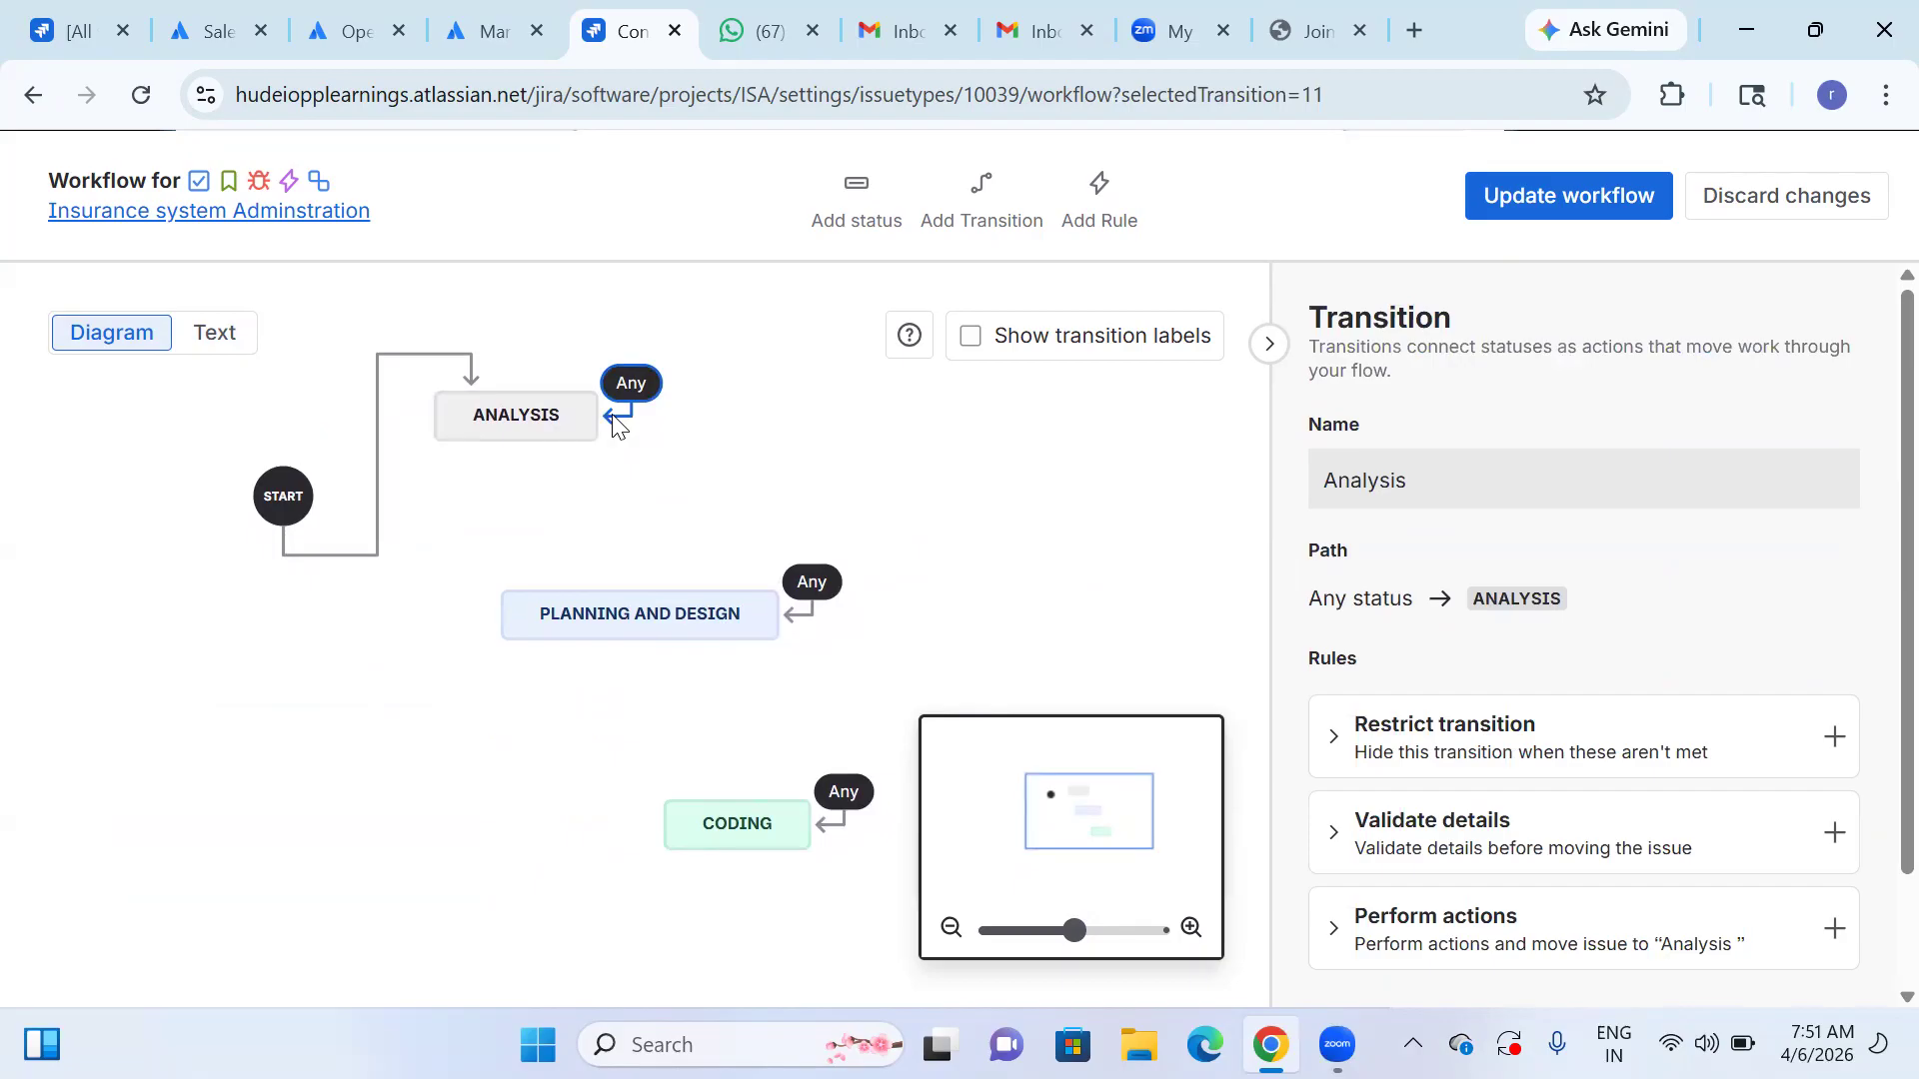
{"action": "left_click_drag", "start_coordinate": [621, 621], "coordinate": [636, 559]}
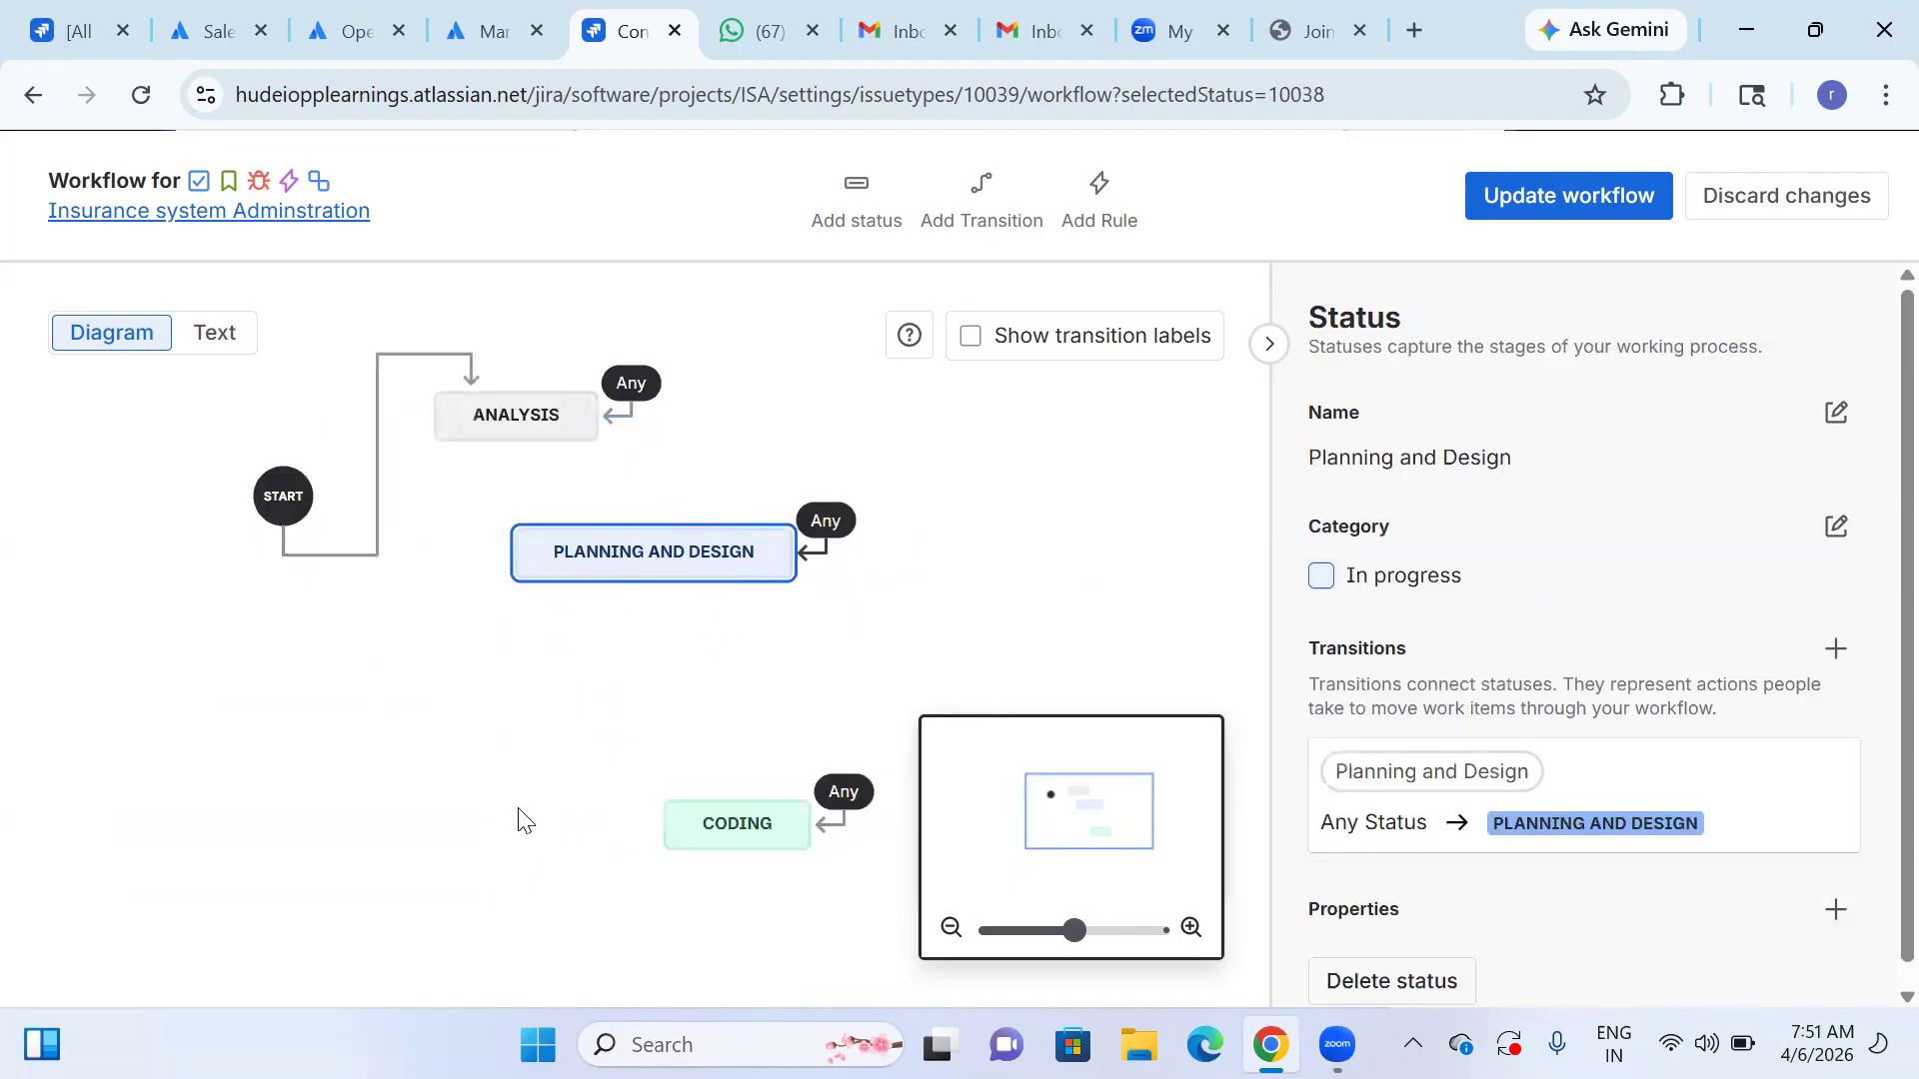
{"action": "left_click", "coordinate": [521, 821]}
{"action": "left_click_drag", "start_coordinate": [748, 827], "coordinate": [791, 680]}
{"action": "left_click", "coordinate": [717, 818]}
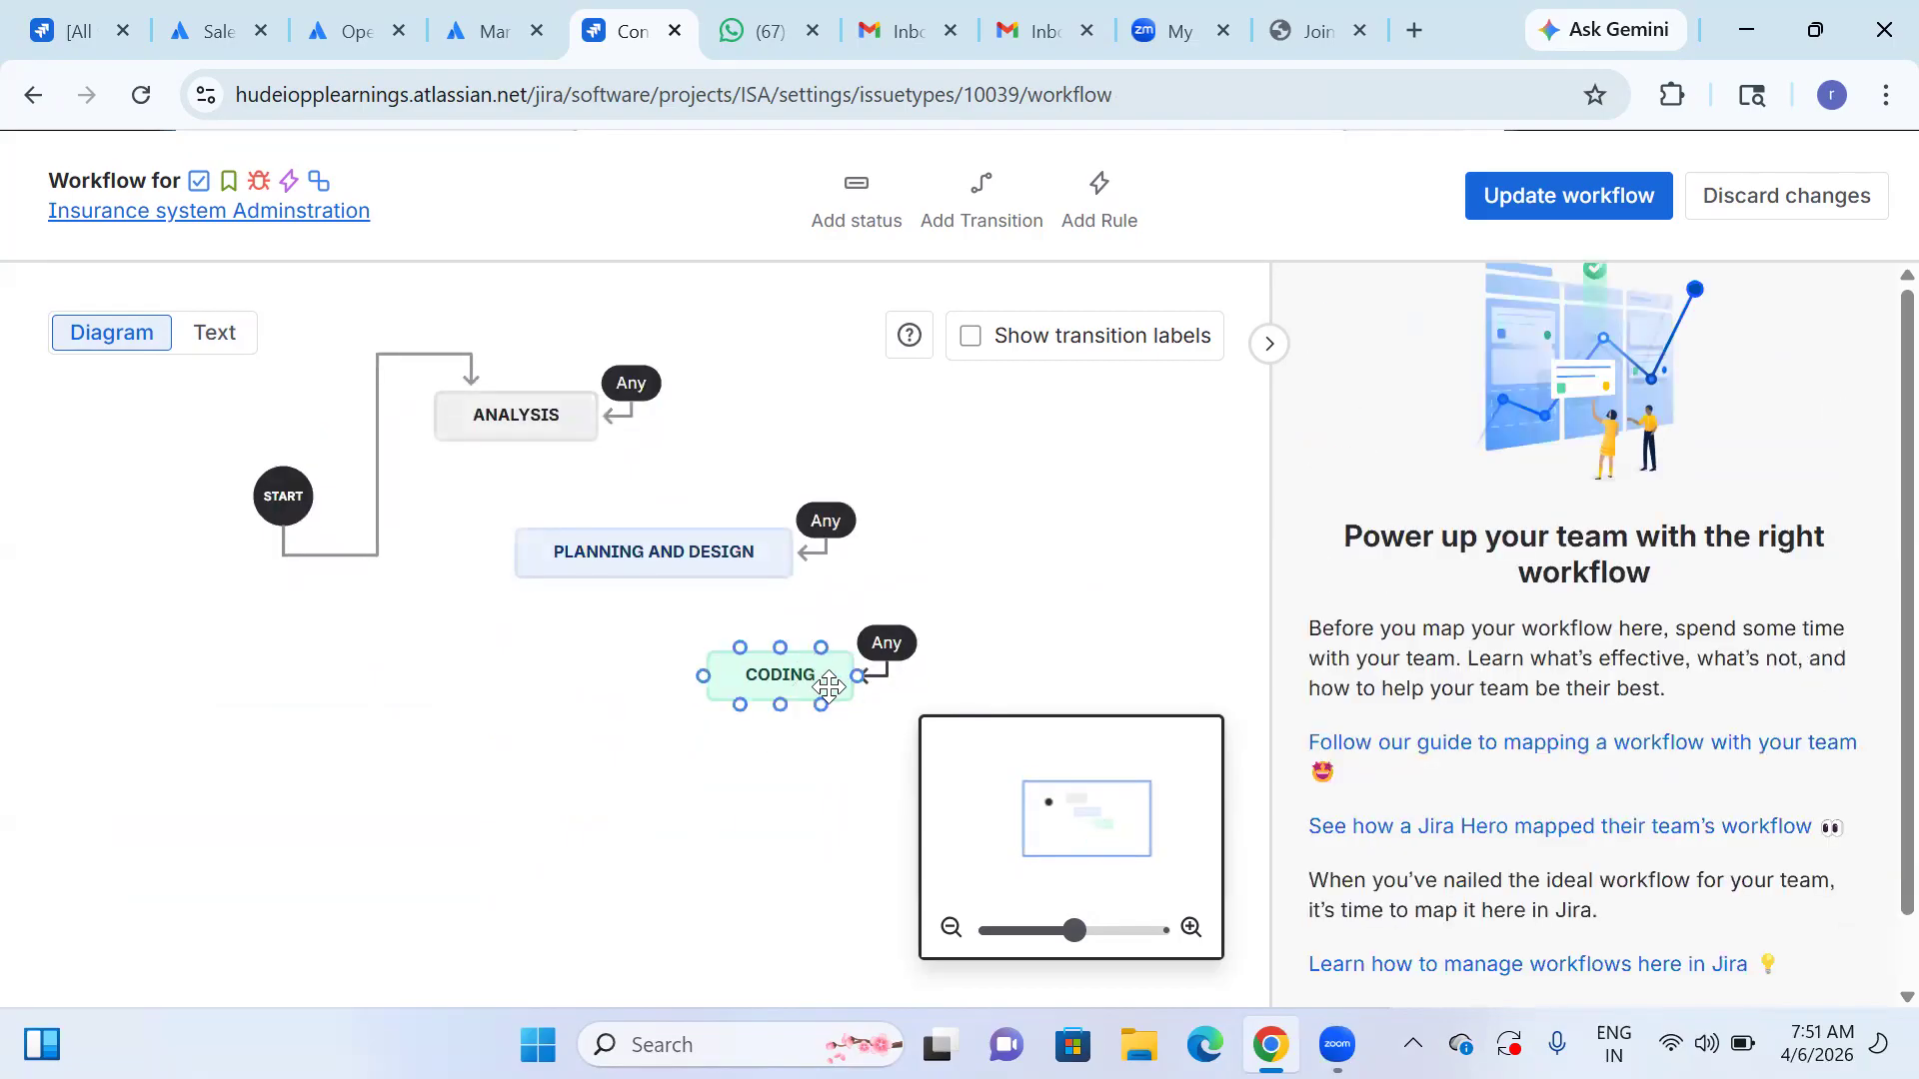
{"action": "left_click", "coordinate": [826, 686]}
{"action": "right_click", "coordinate": [813, 684]}
{"action": "left_click", "coordinate": [651, 764]}
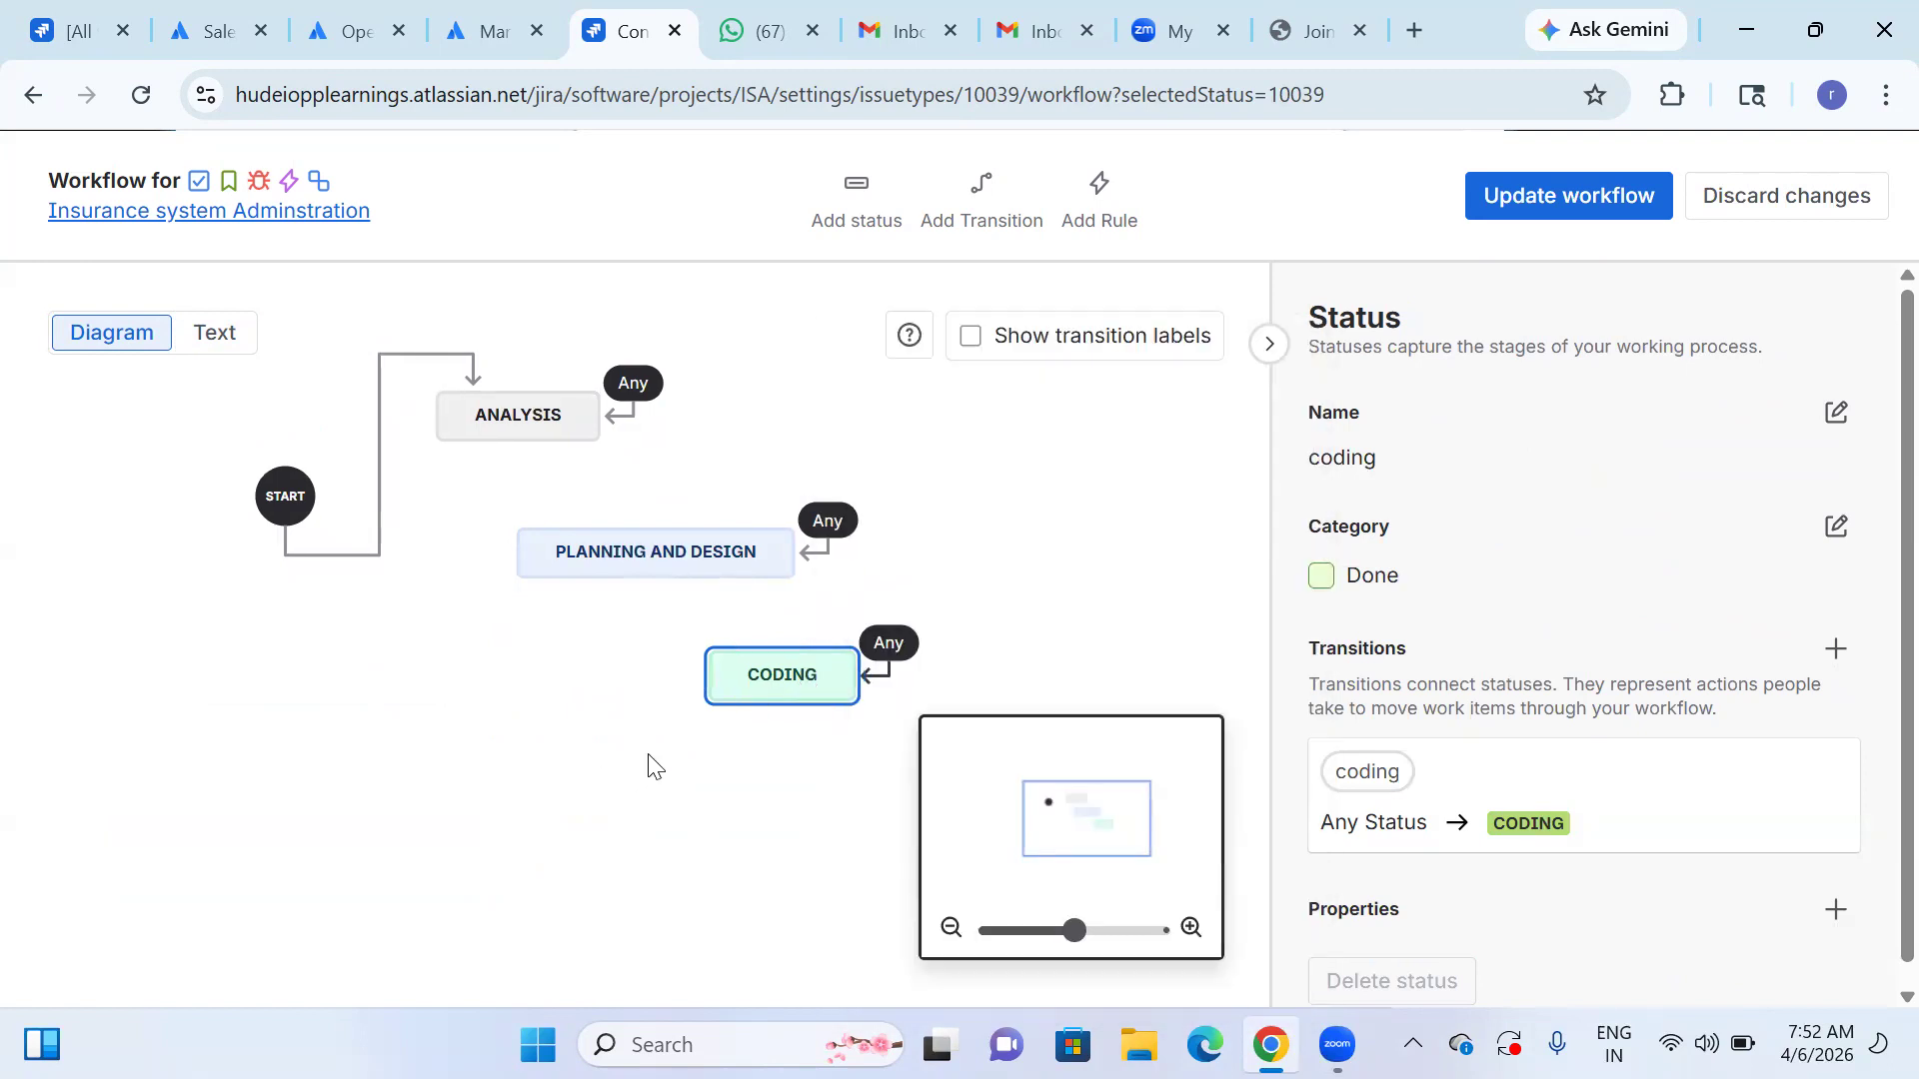
{"action": "left_click", "coordinate": [604, 780]}
{"action": "left_click", "coordinate": [1269, 343]}
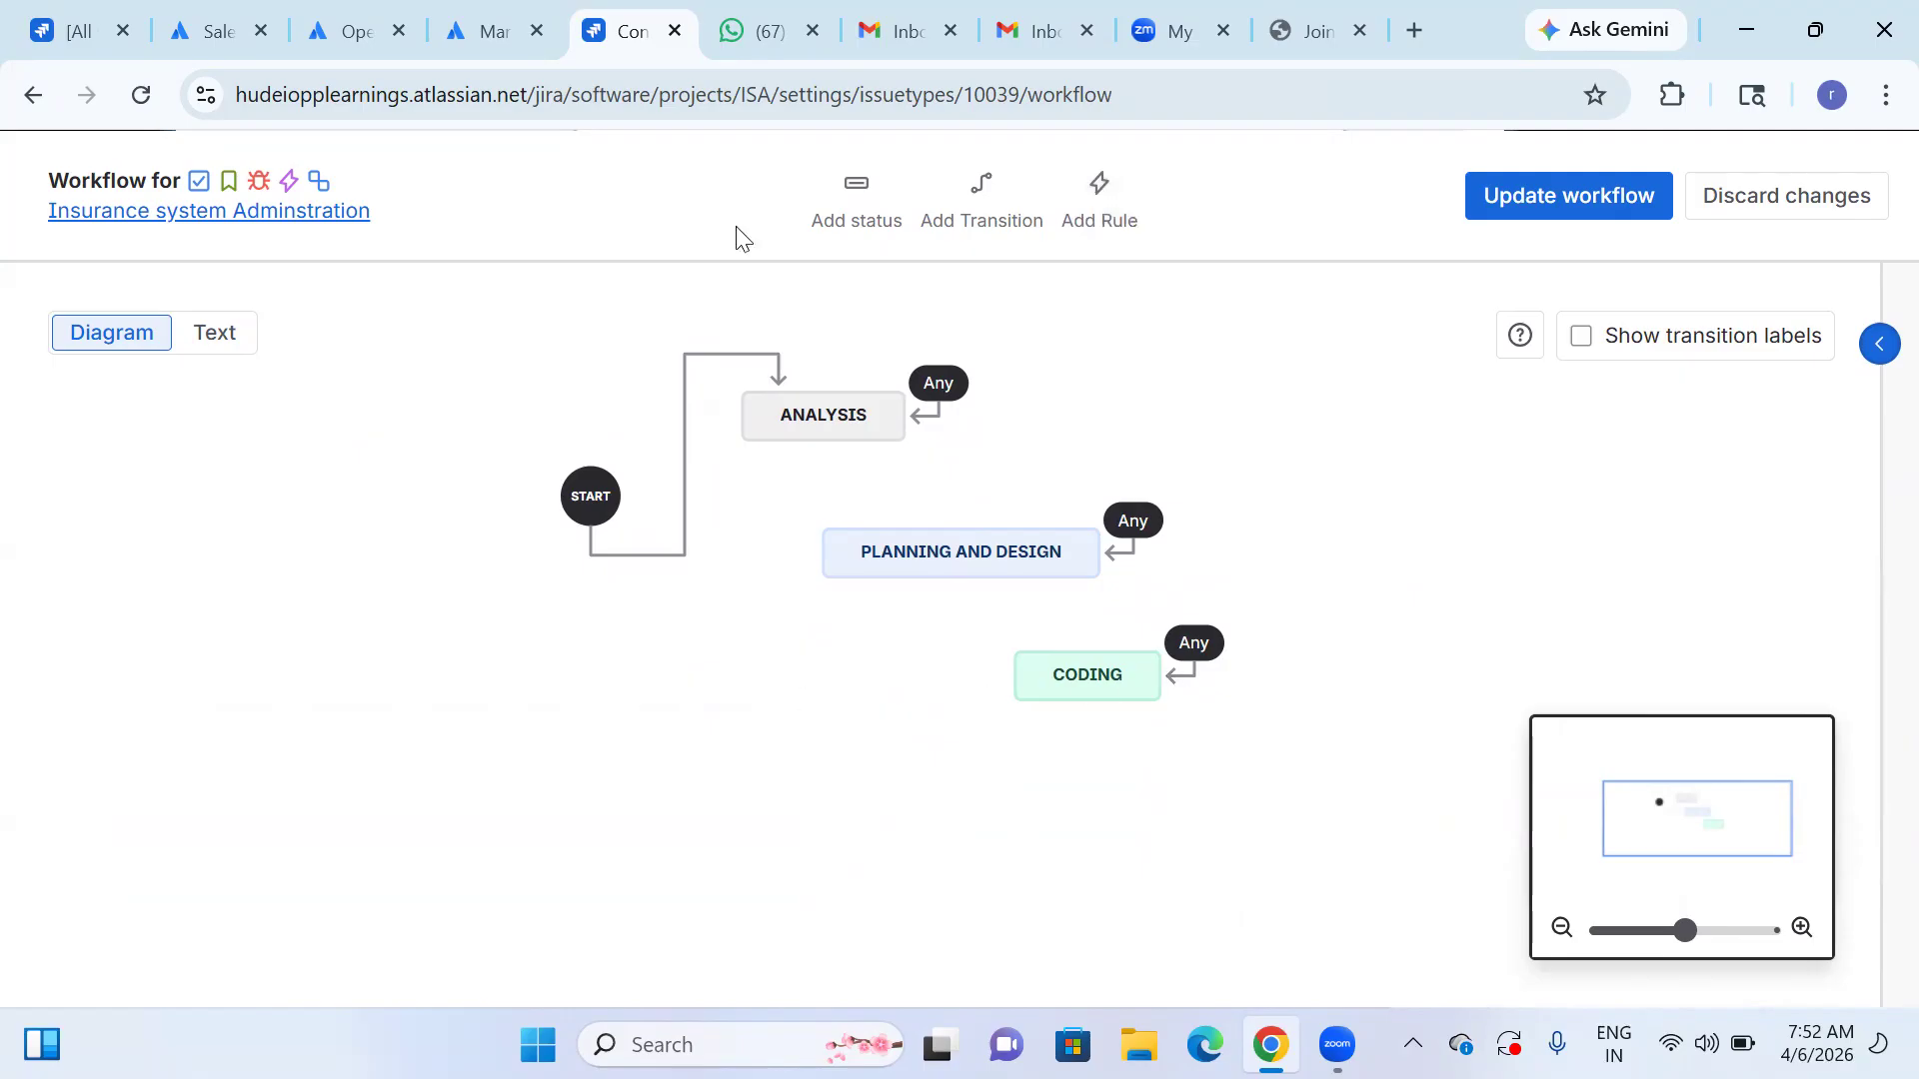
{"action": "left_click", "coordinate": [833, 225]}
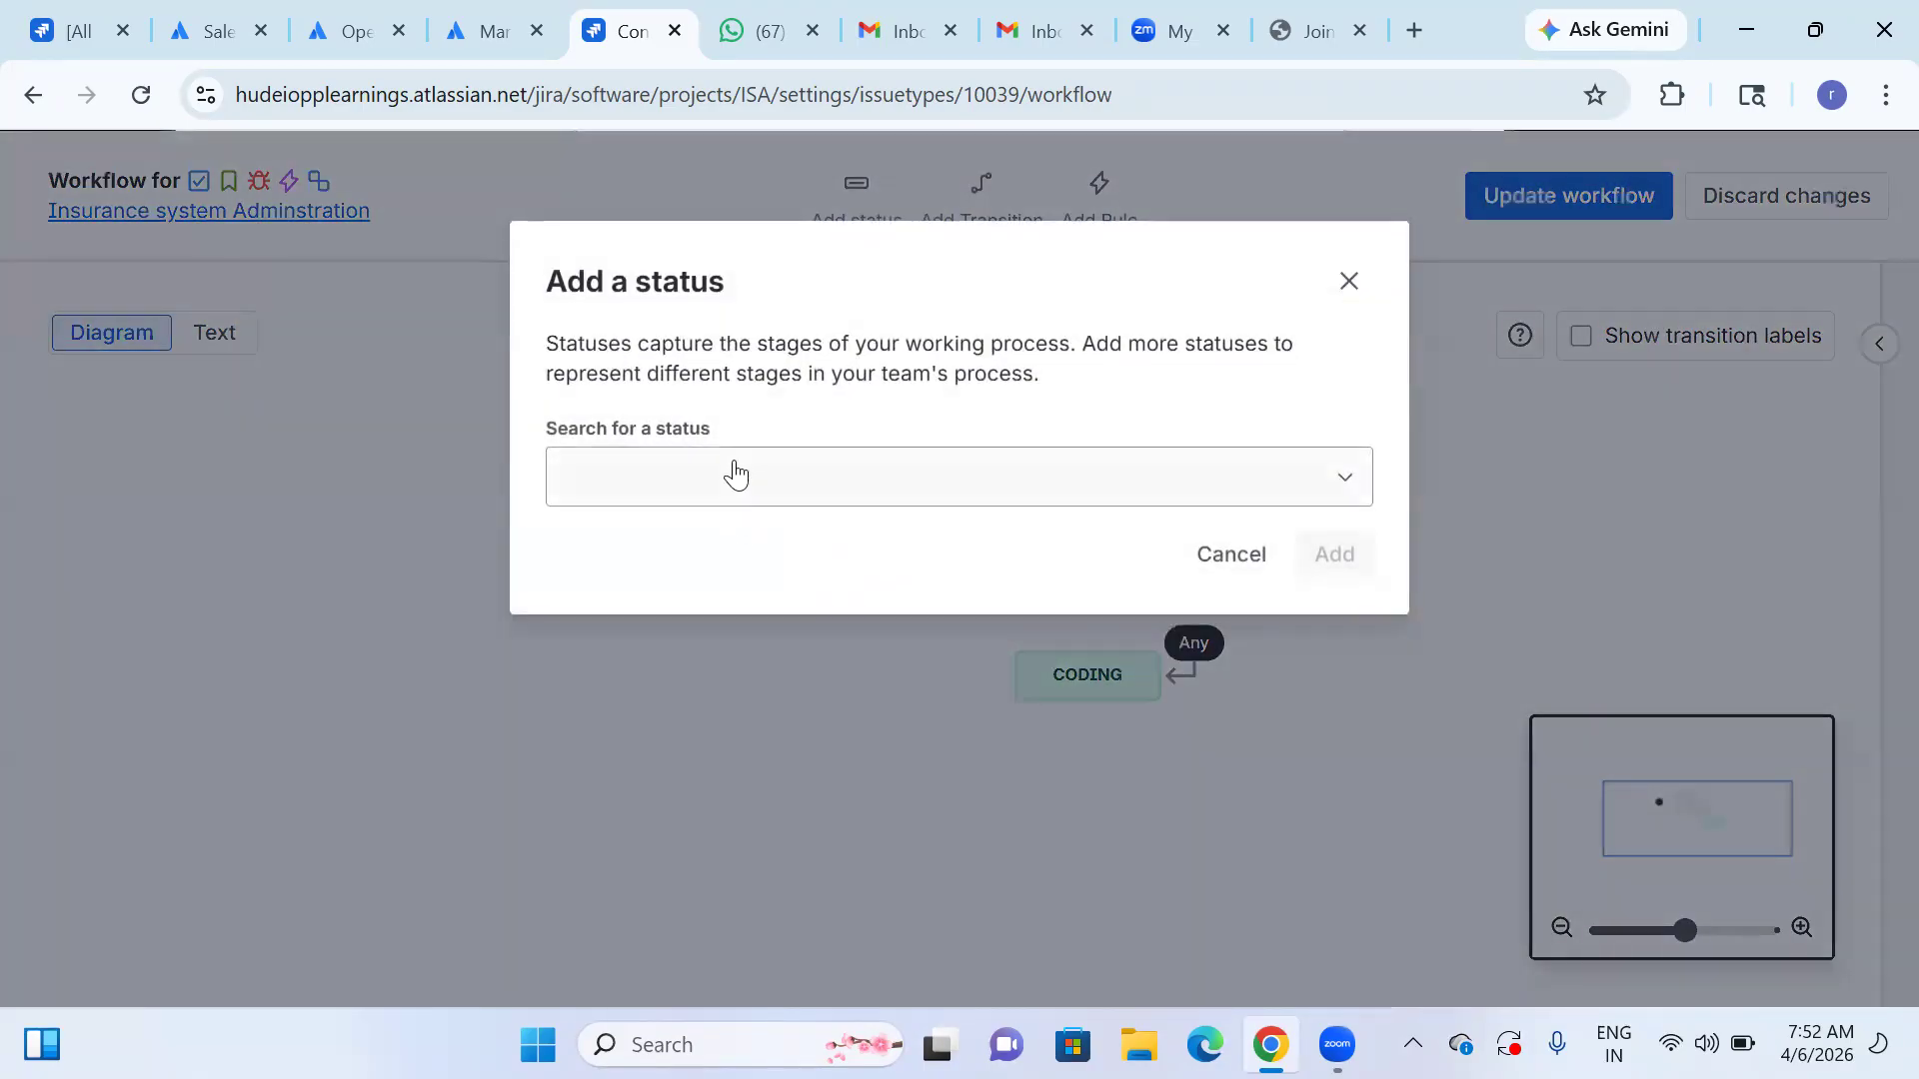
{"action": "left_click", "coordinate": [1346, 482]}
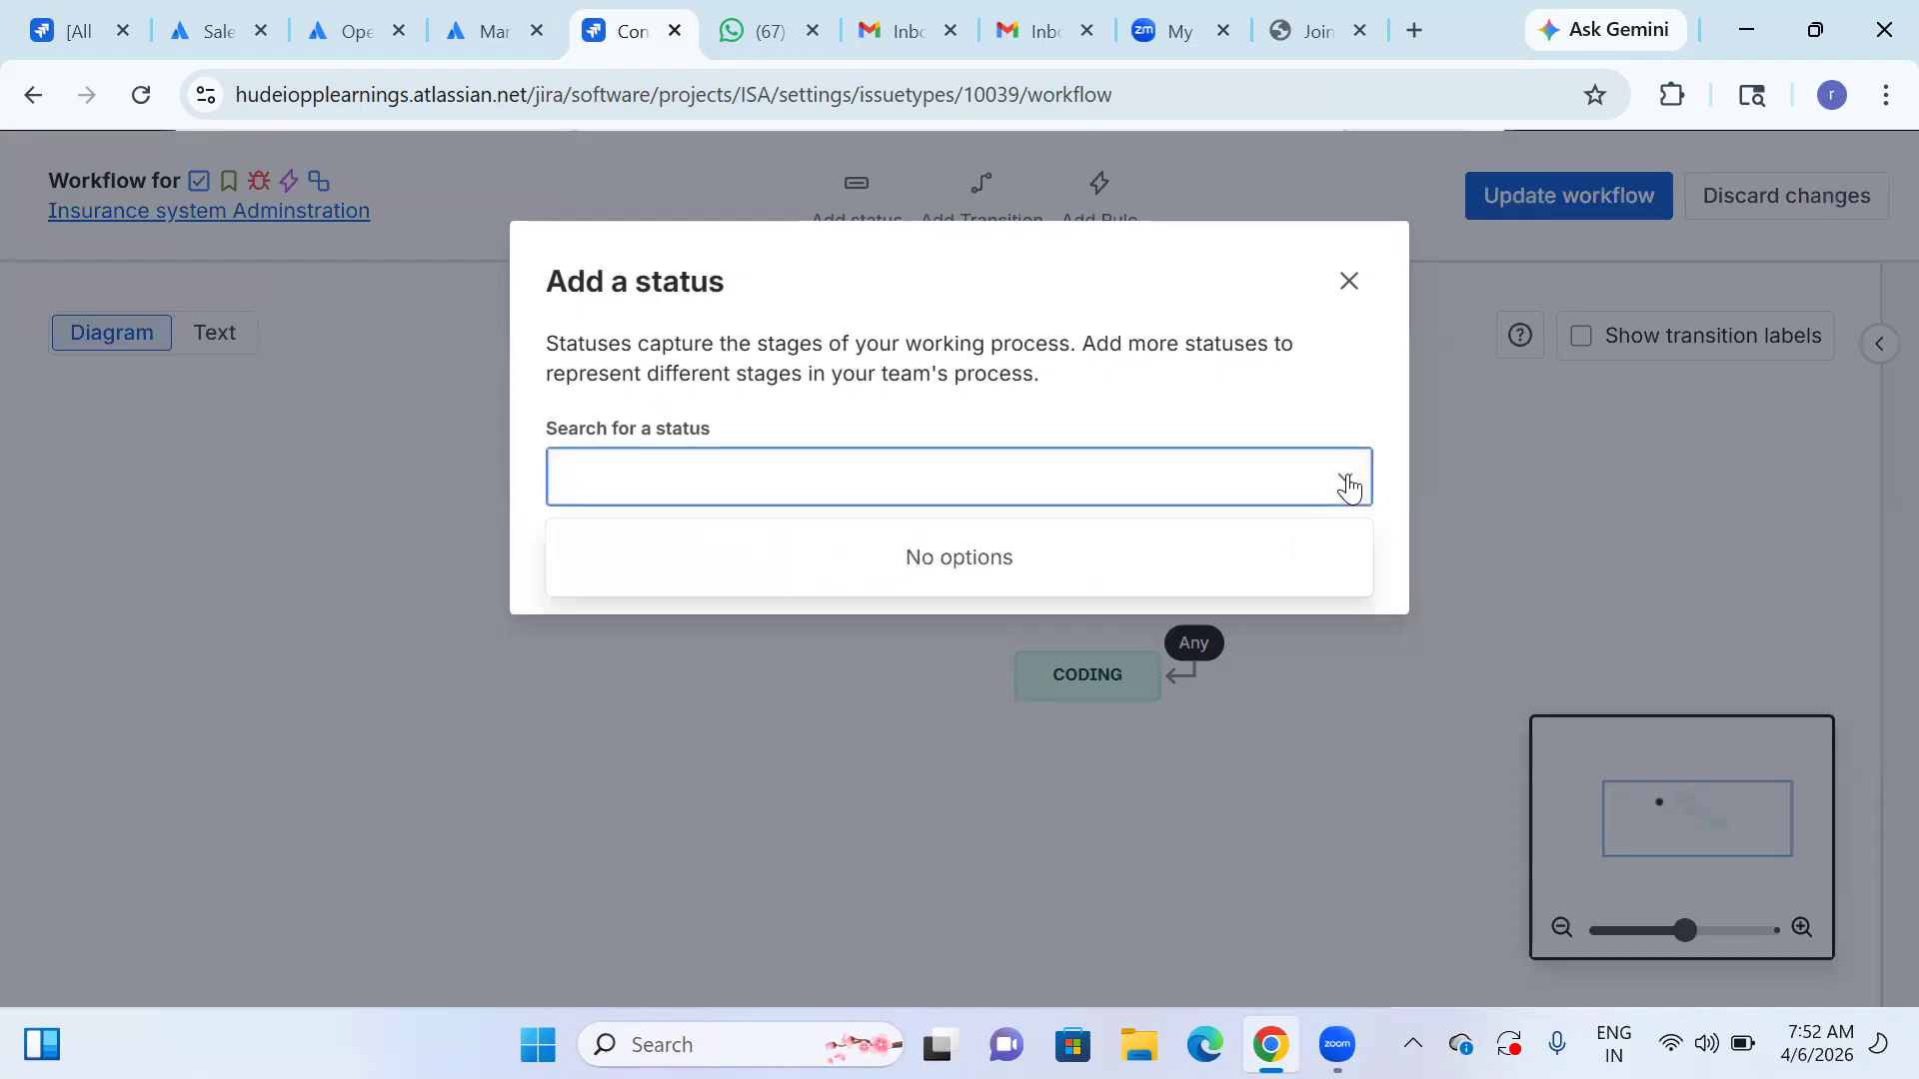
{"action": "left_click", "coordinate": [478, 532]}
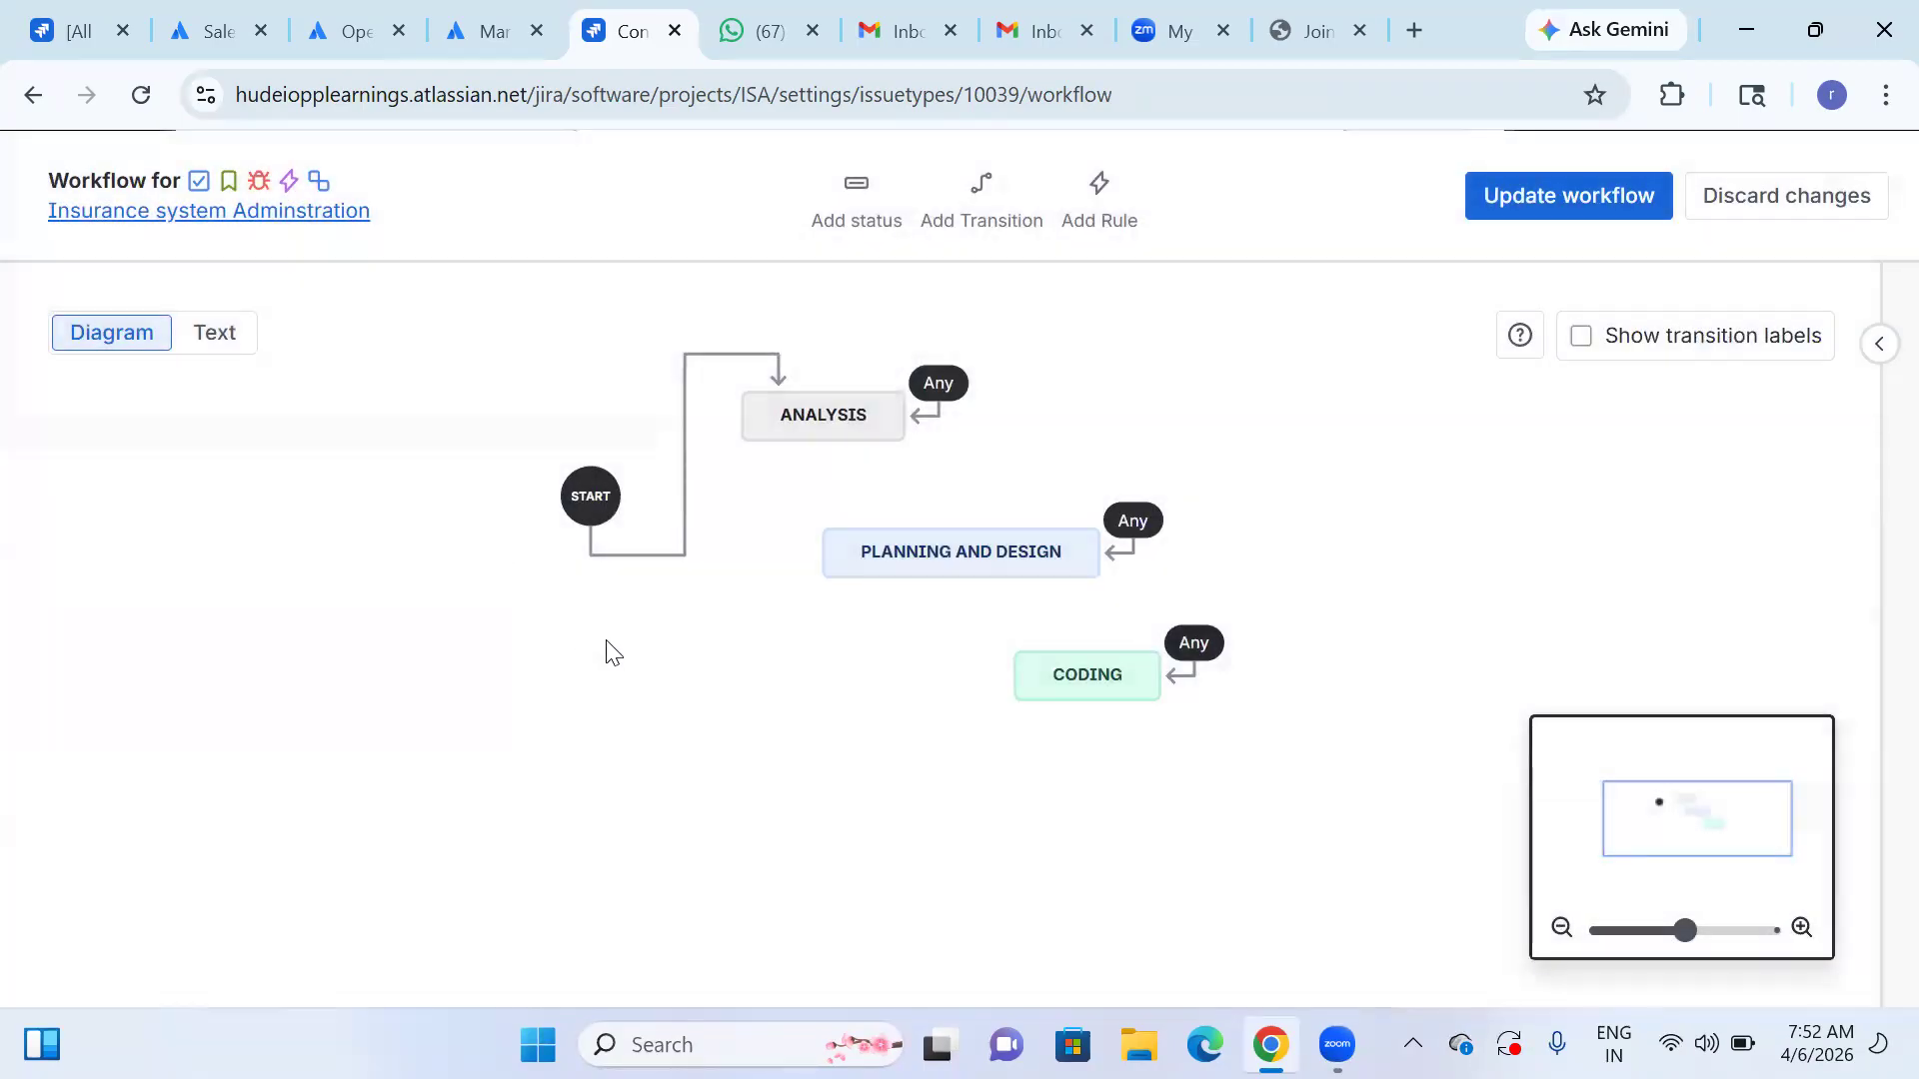
{"action": "left_click", "coordinate": [854, 205]}
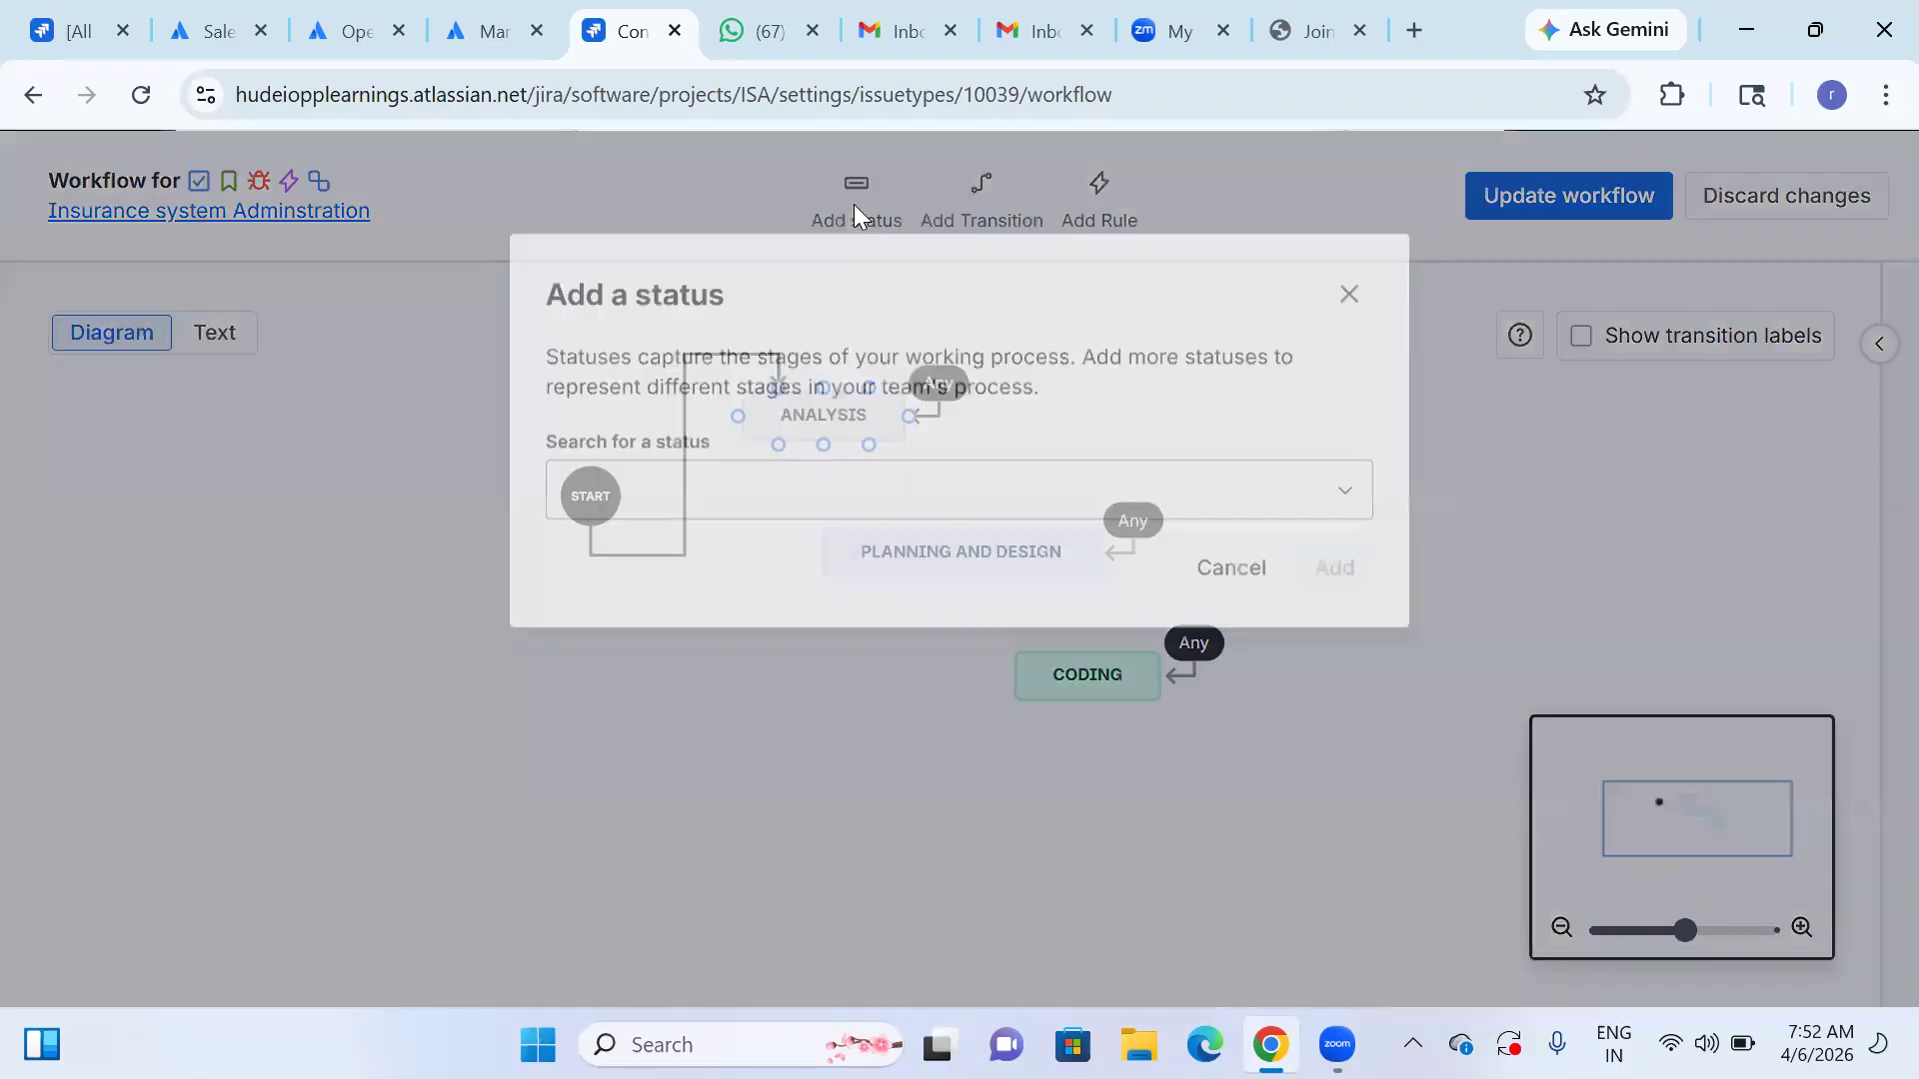
{"action": "left_click", "coordinate": [743, 472]}
{"action": "left_click", "coordinate": [746, 482]}
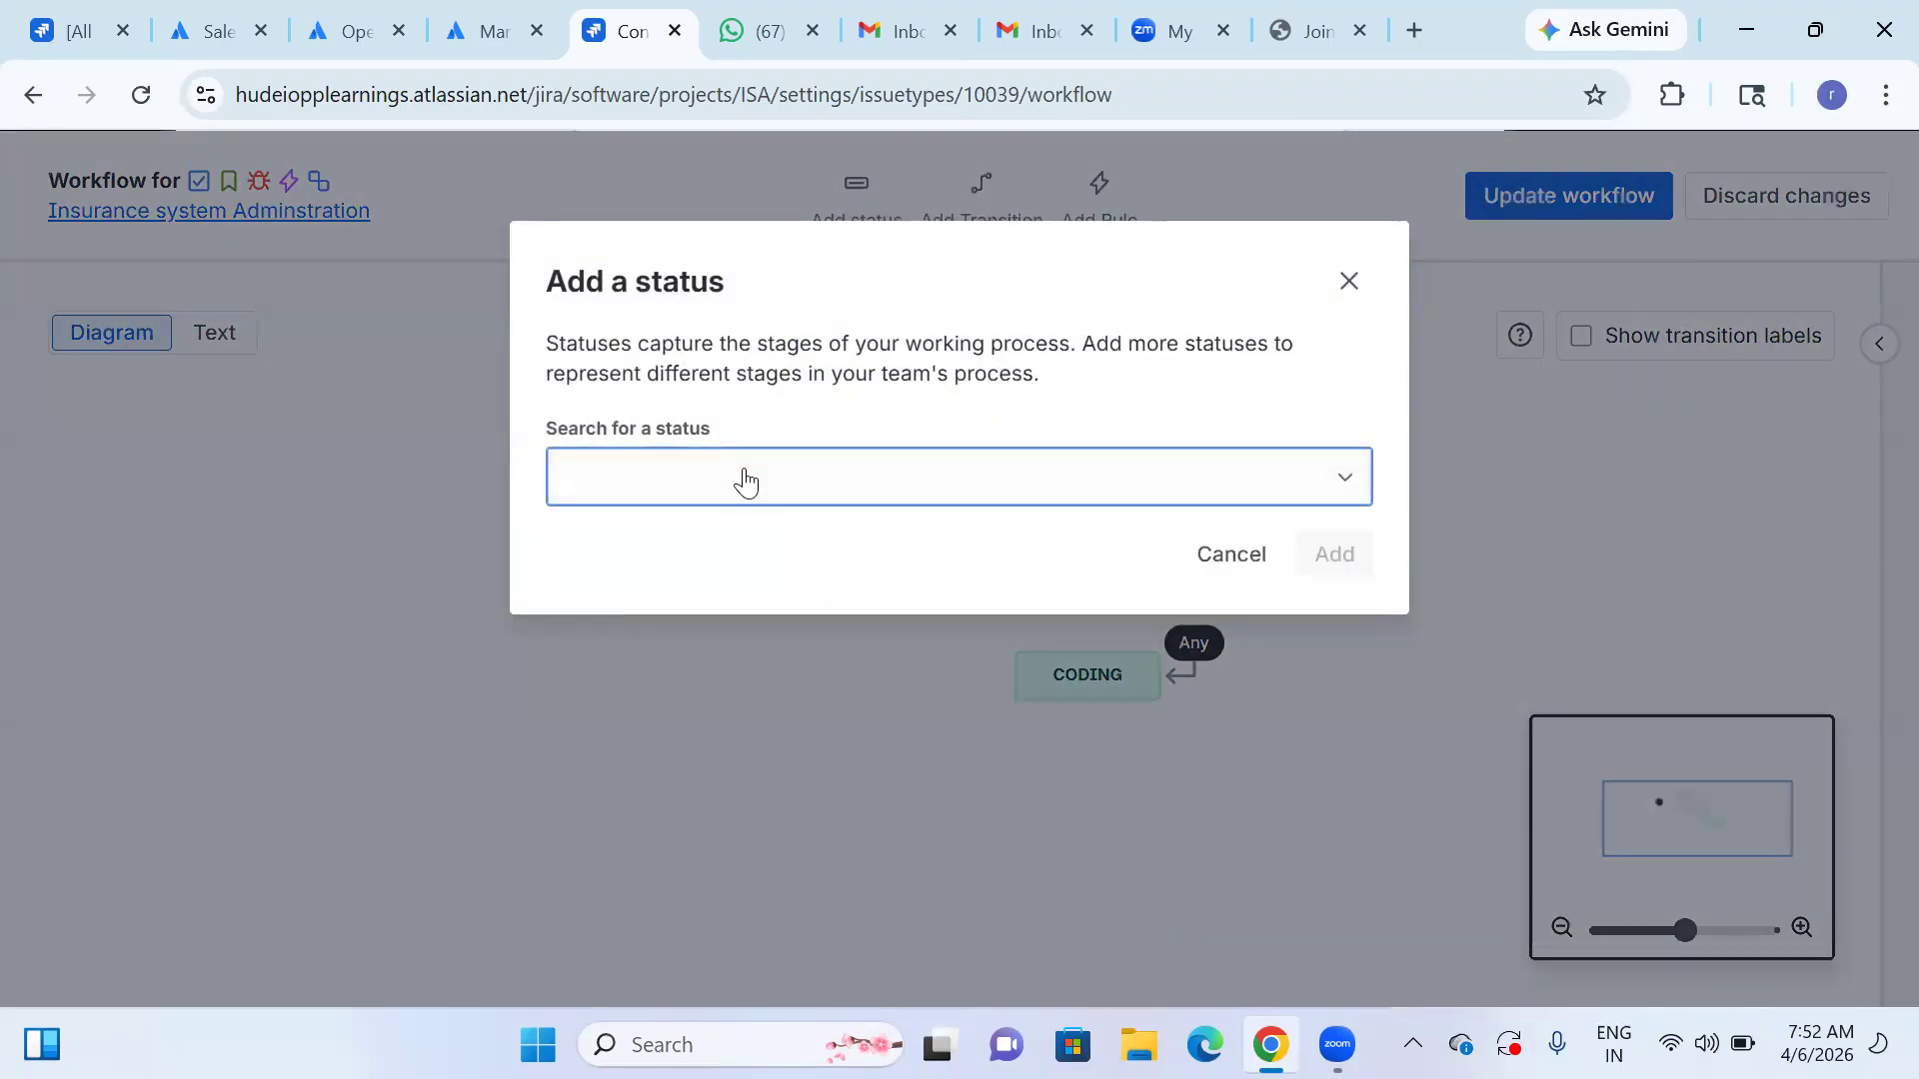
{"action": "type", "text": "Testing"}
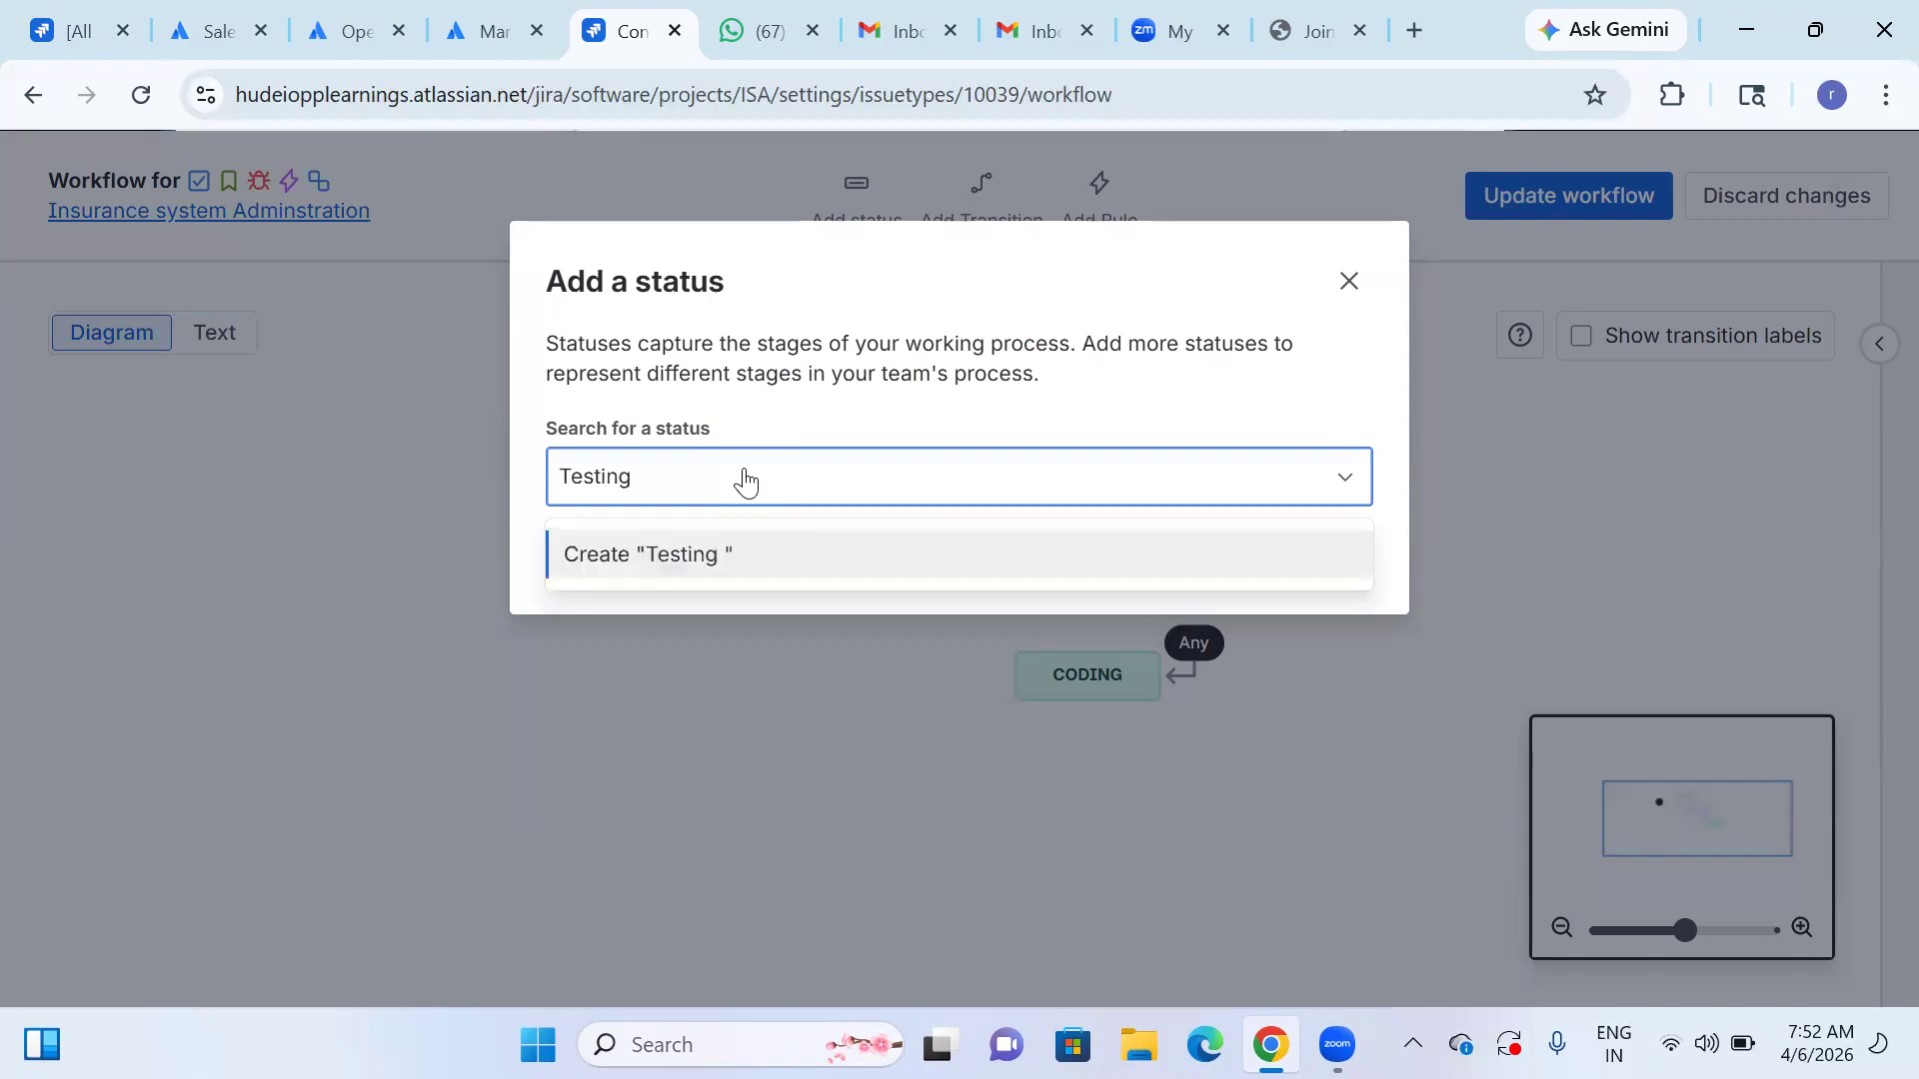
{"action": "left_click", "coordinate": [708, 566]}
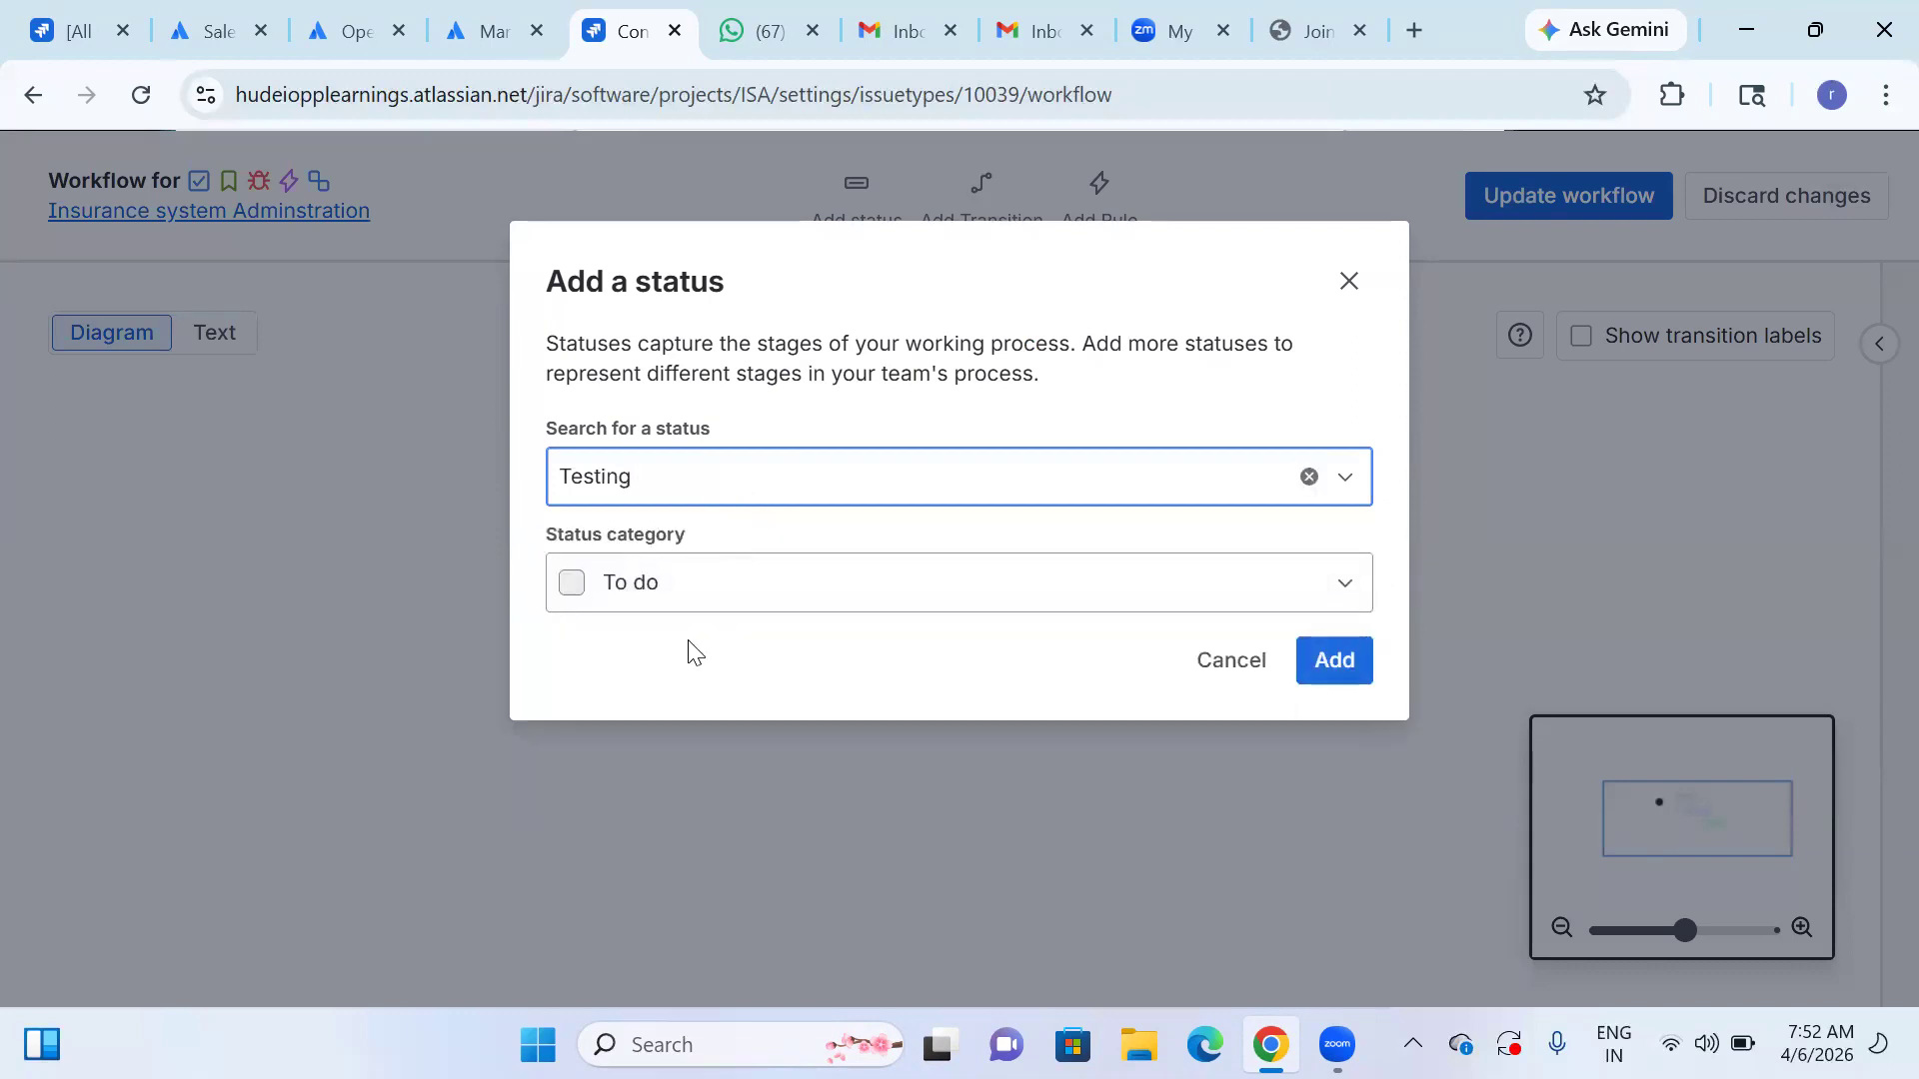
{"action": "left_click", "coordinate": [1326, 598]}
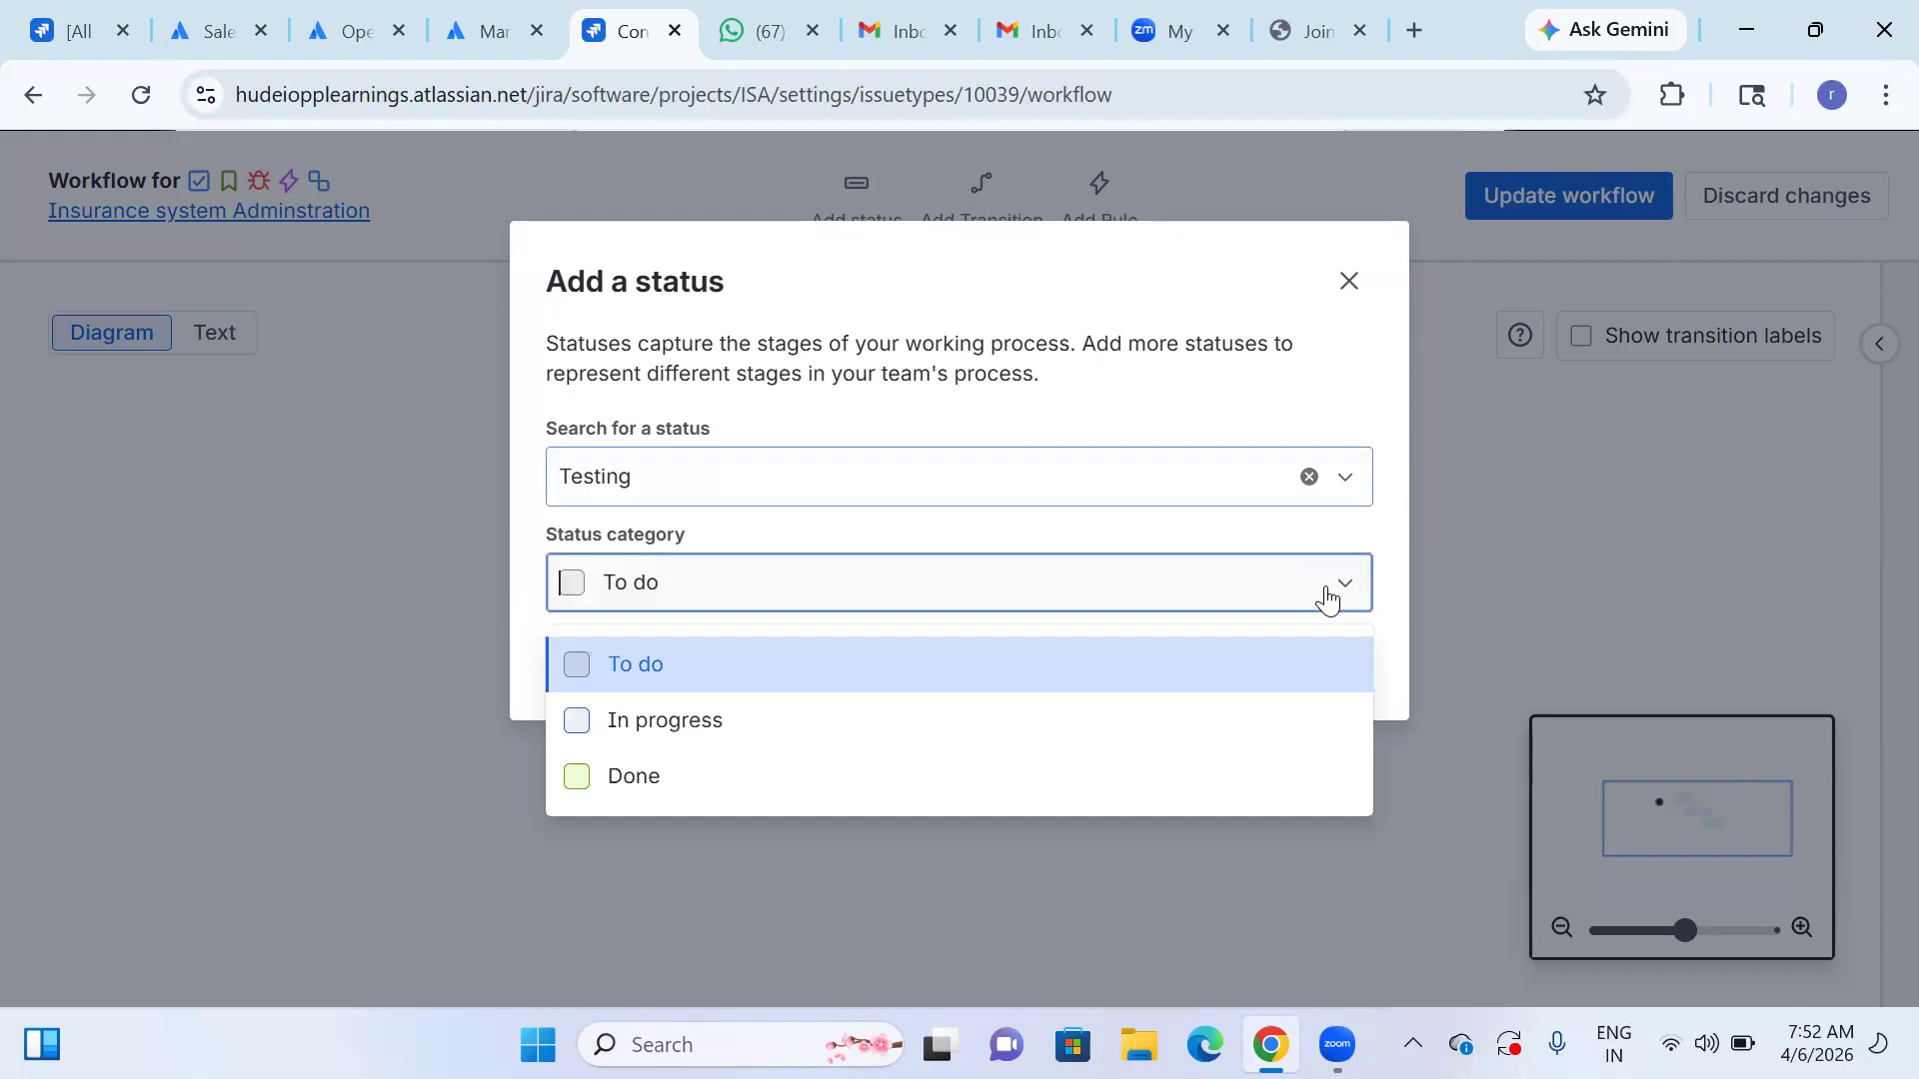
{"action": "left_click", "coordinate": [399, 606]}
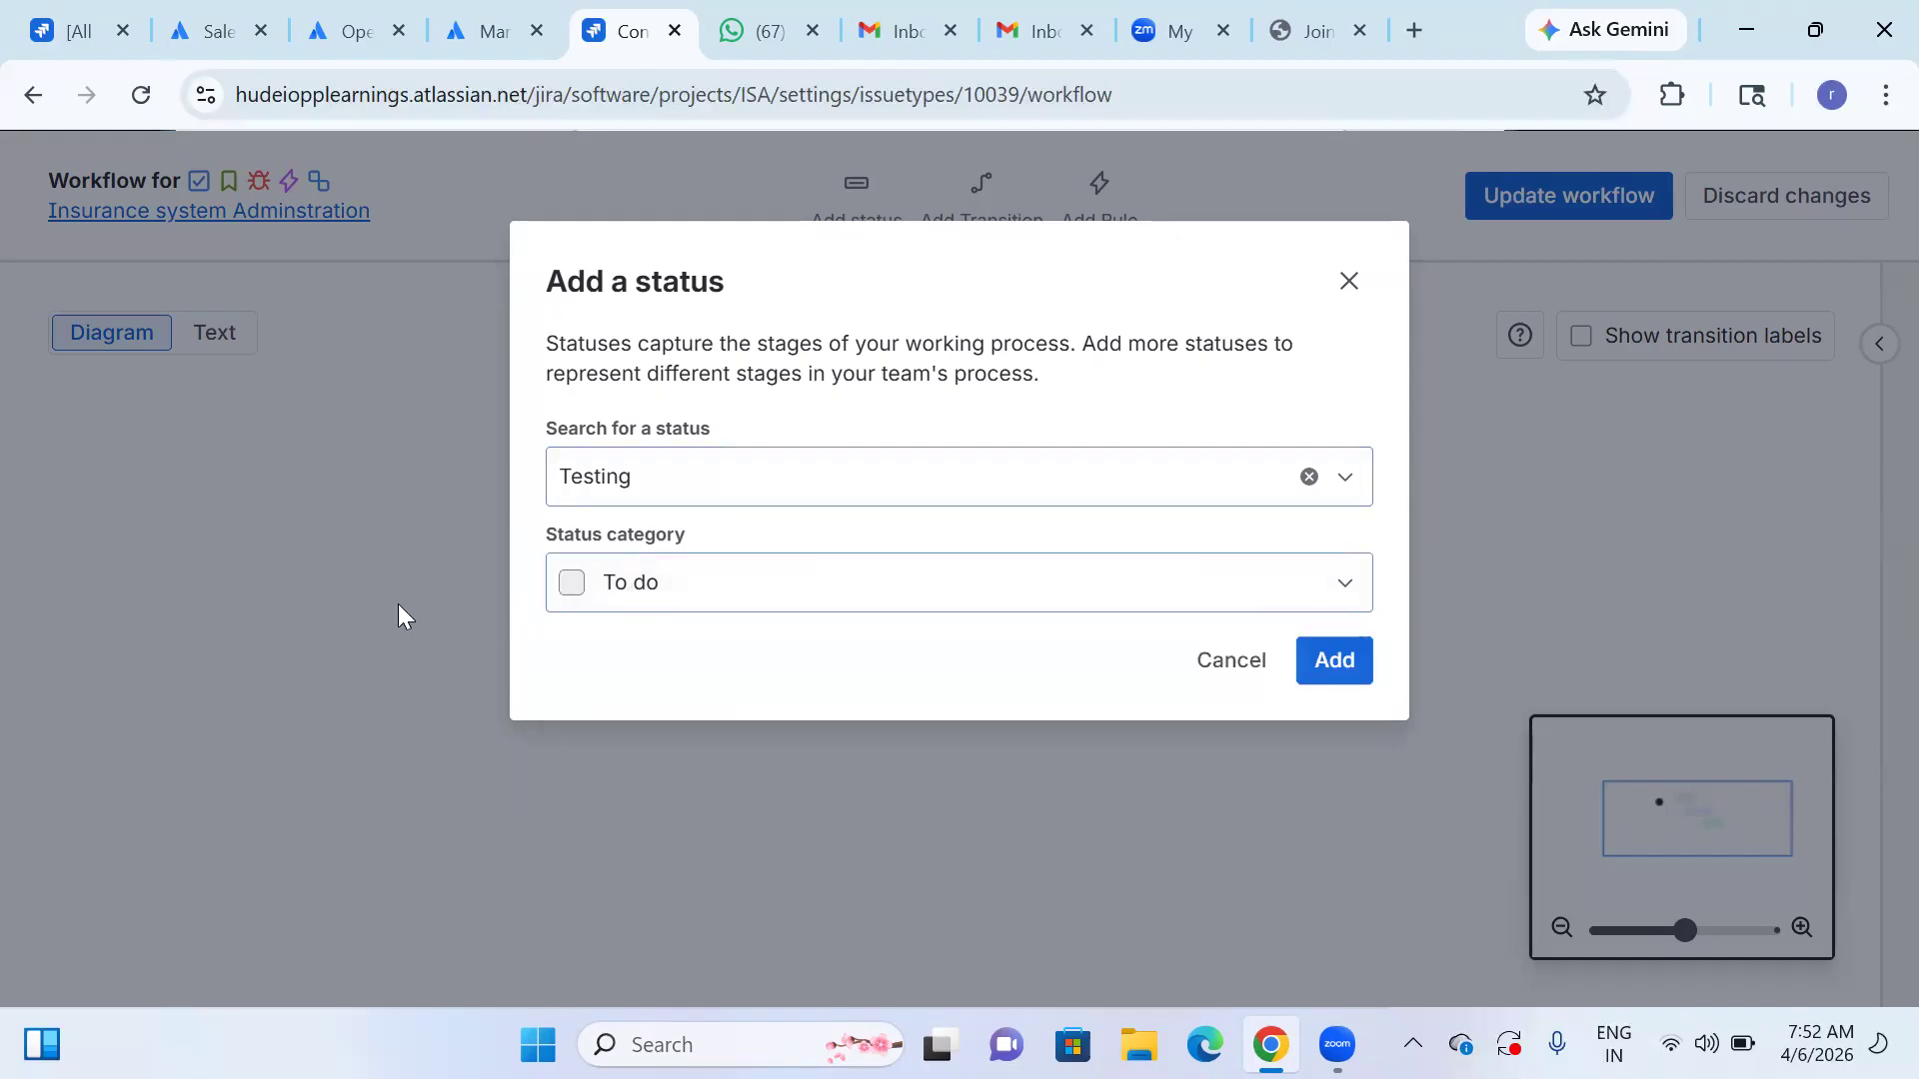
{"action": "left_click", "coordinate": [399, 606]}
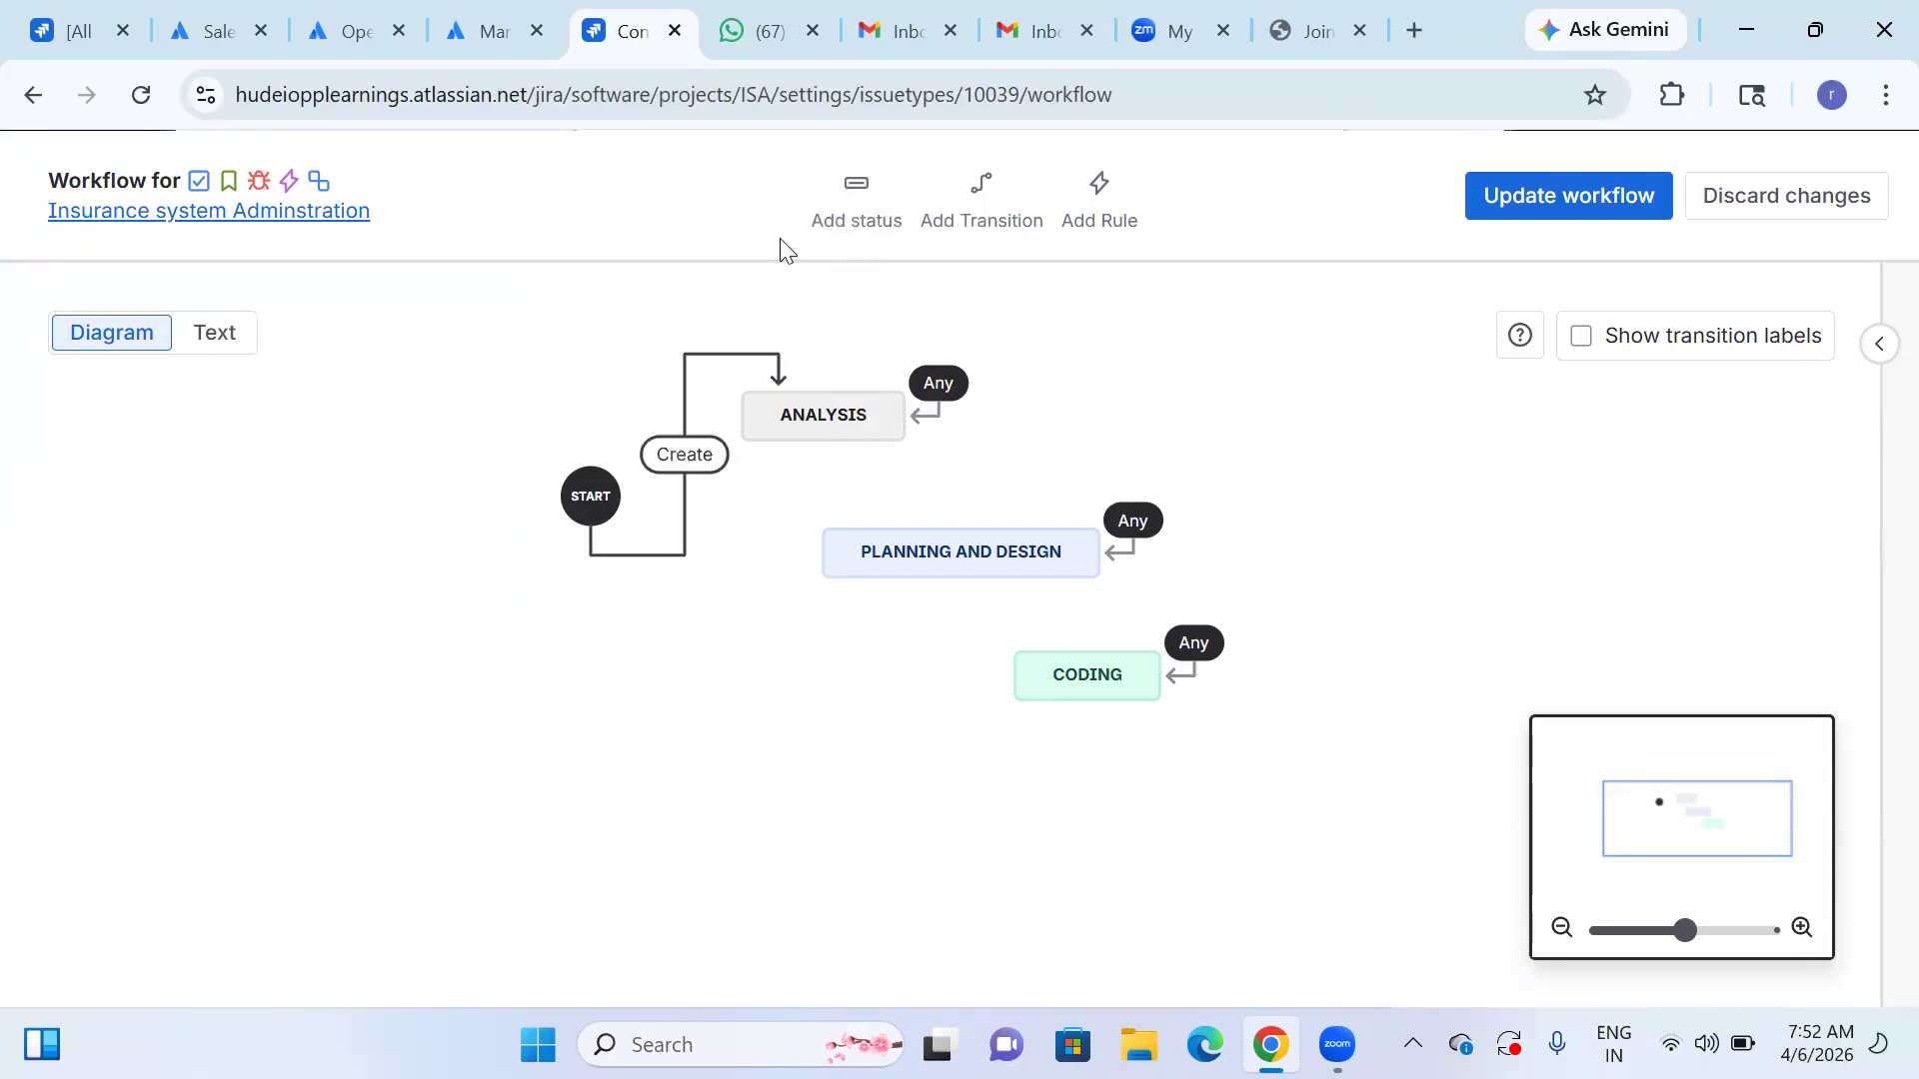
- Add a new Testing status in the To do category and move it up to the far right of Analysis in the diagram
{"action": "left_click", "coordinate": [861, 212]}
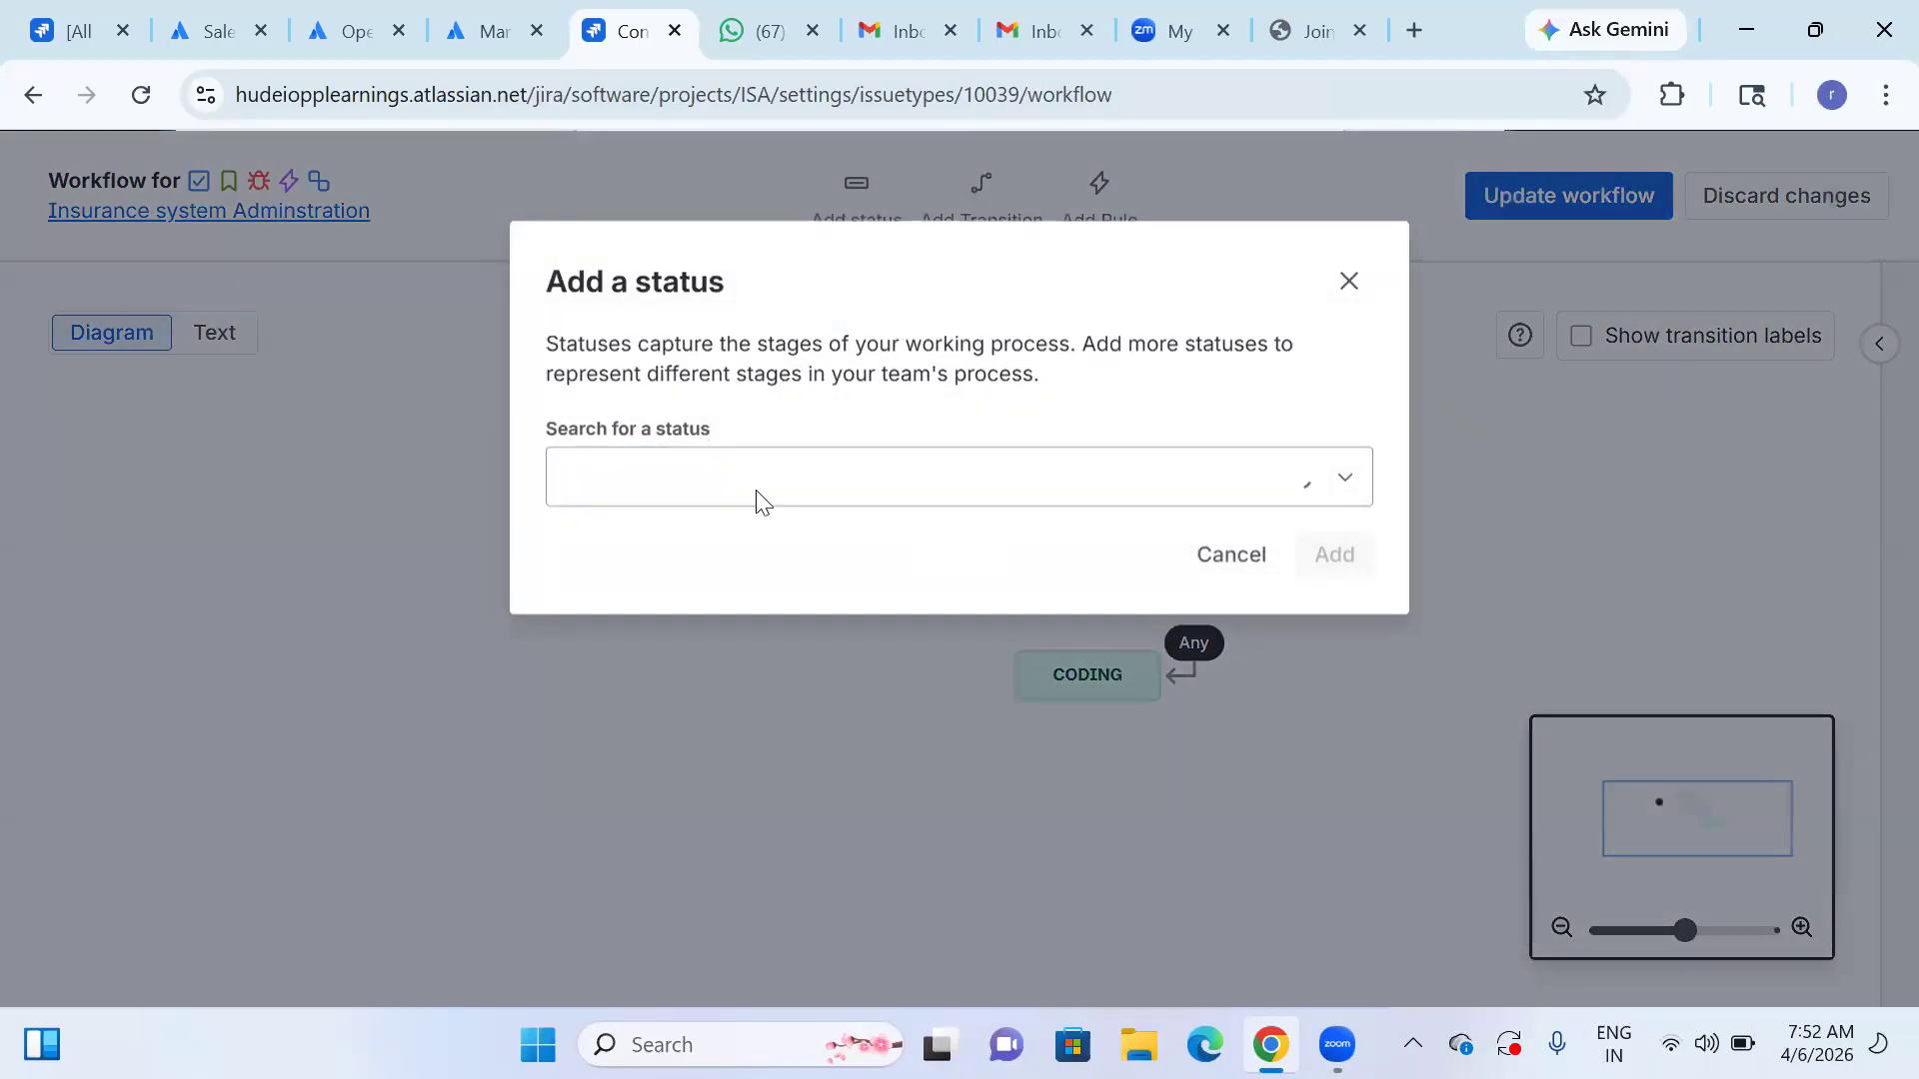
{"action": "left_click", "coordinate": [697, 479]}
{"action": "type", "text": "Testing"}
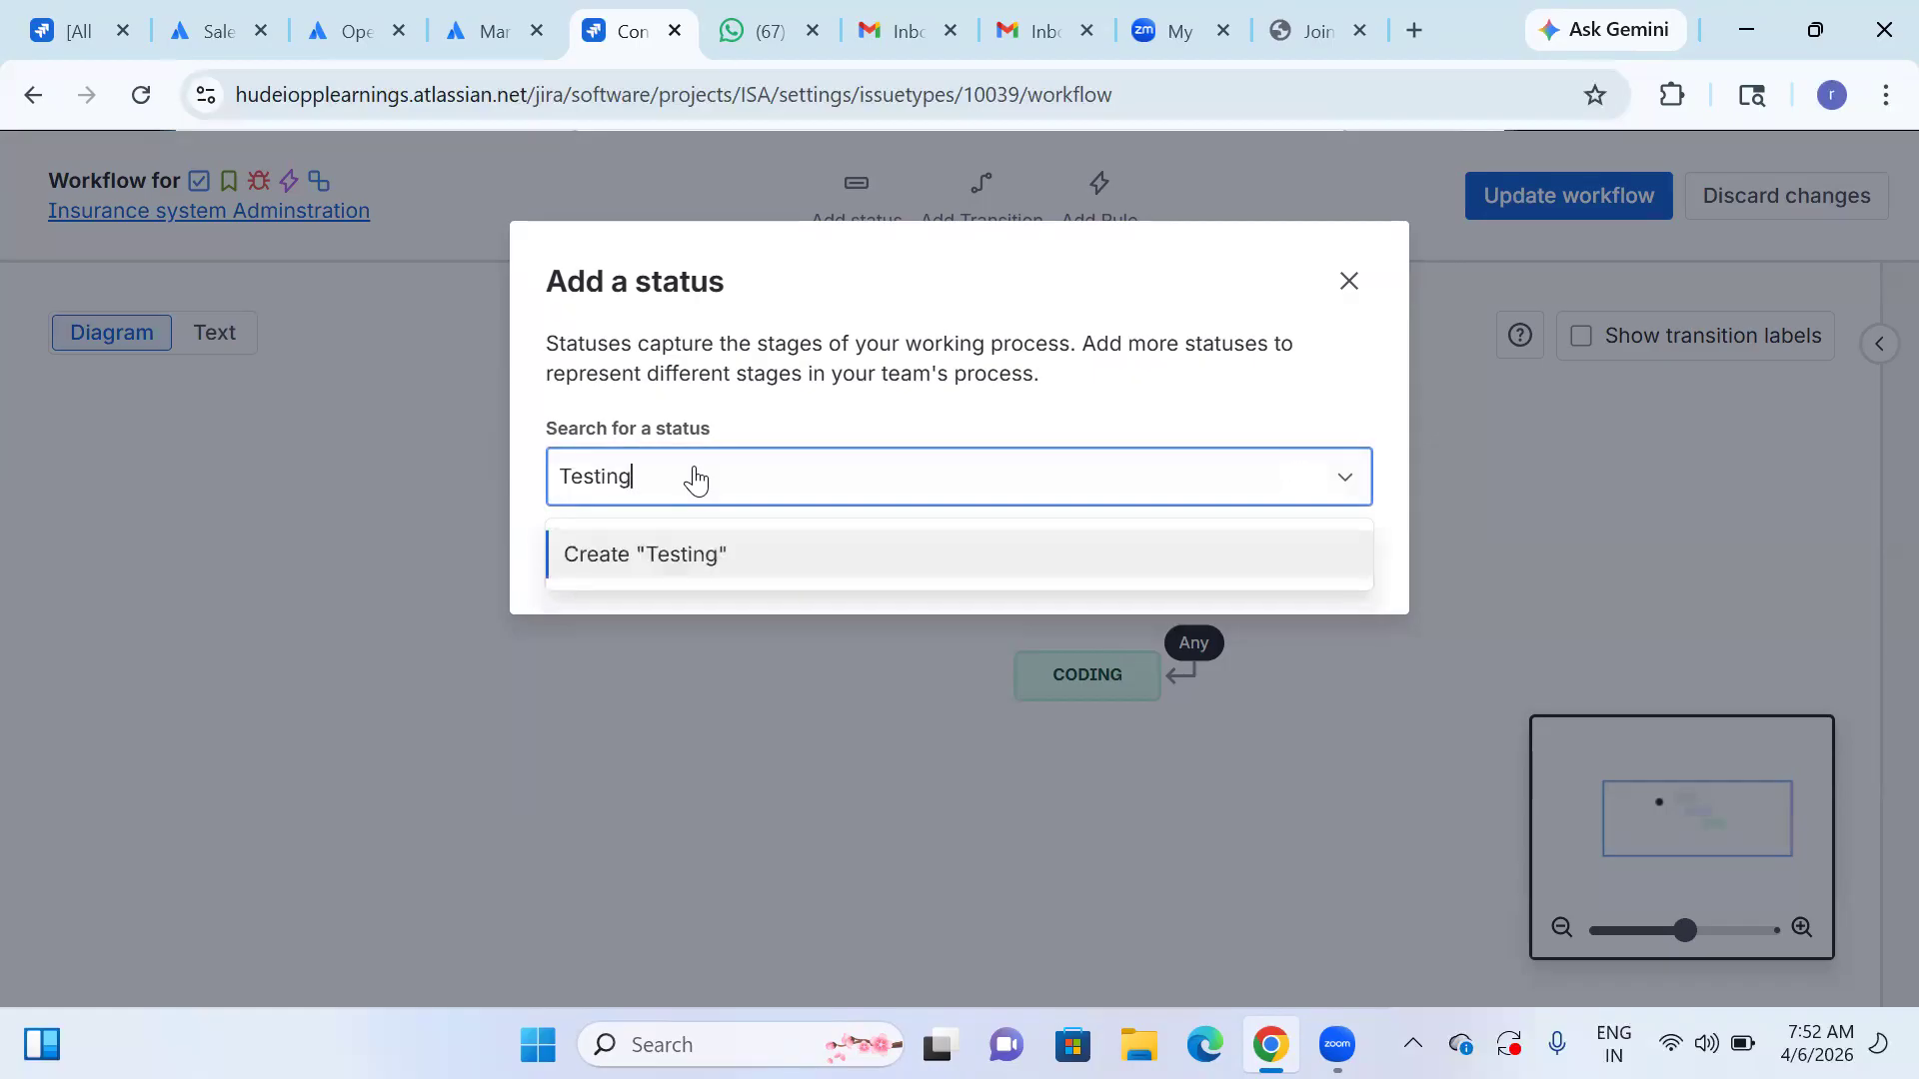
{"action": "left_click", "coordinate": [693, 550]}
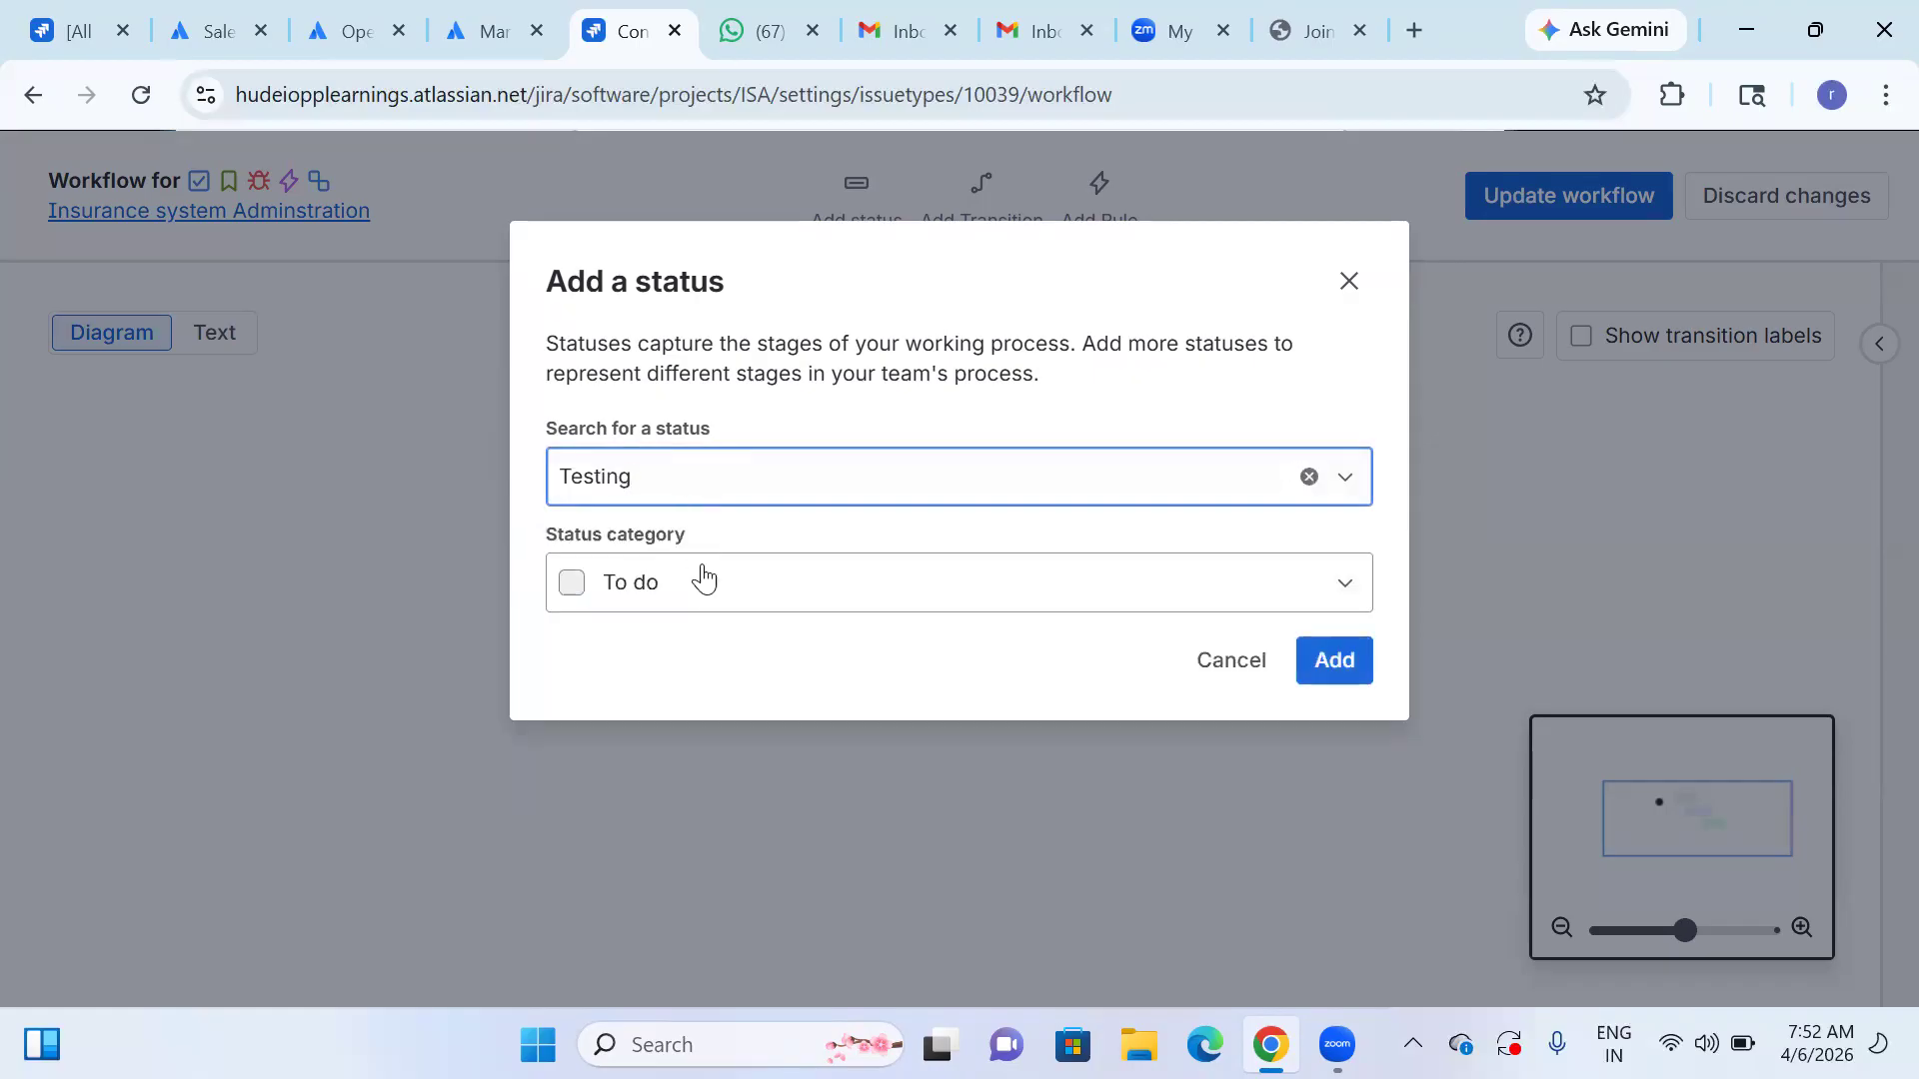
{"action": "left_click", "coordinate": [1328, 670]}
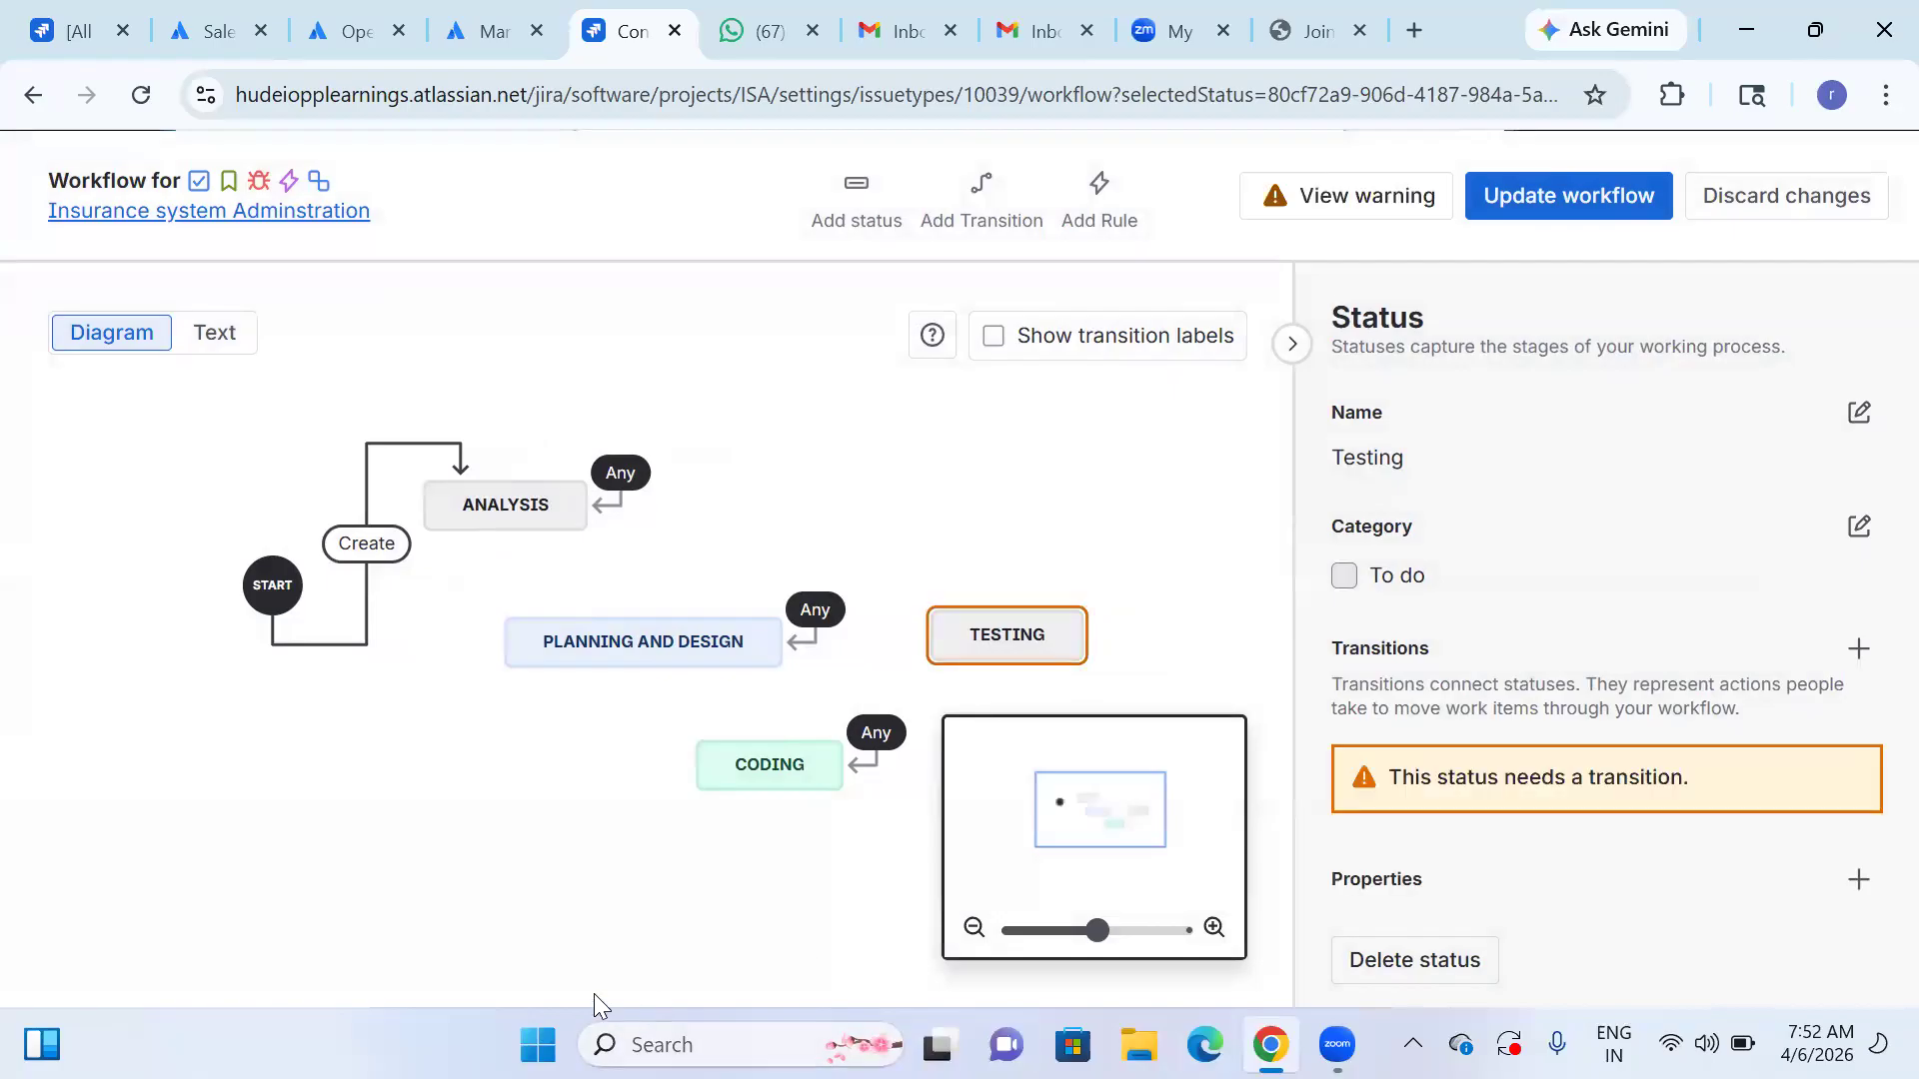
{"action": "left_click", "coordinate": [1039, 651]}
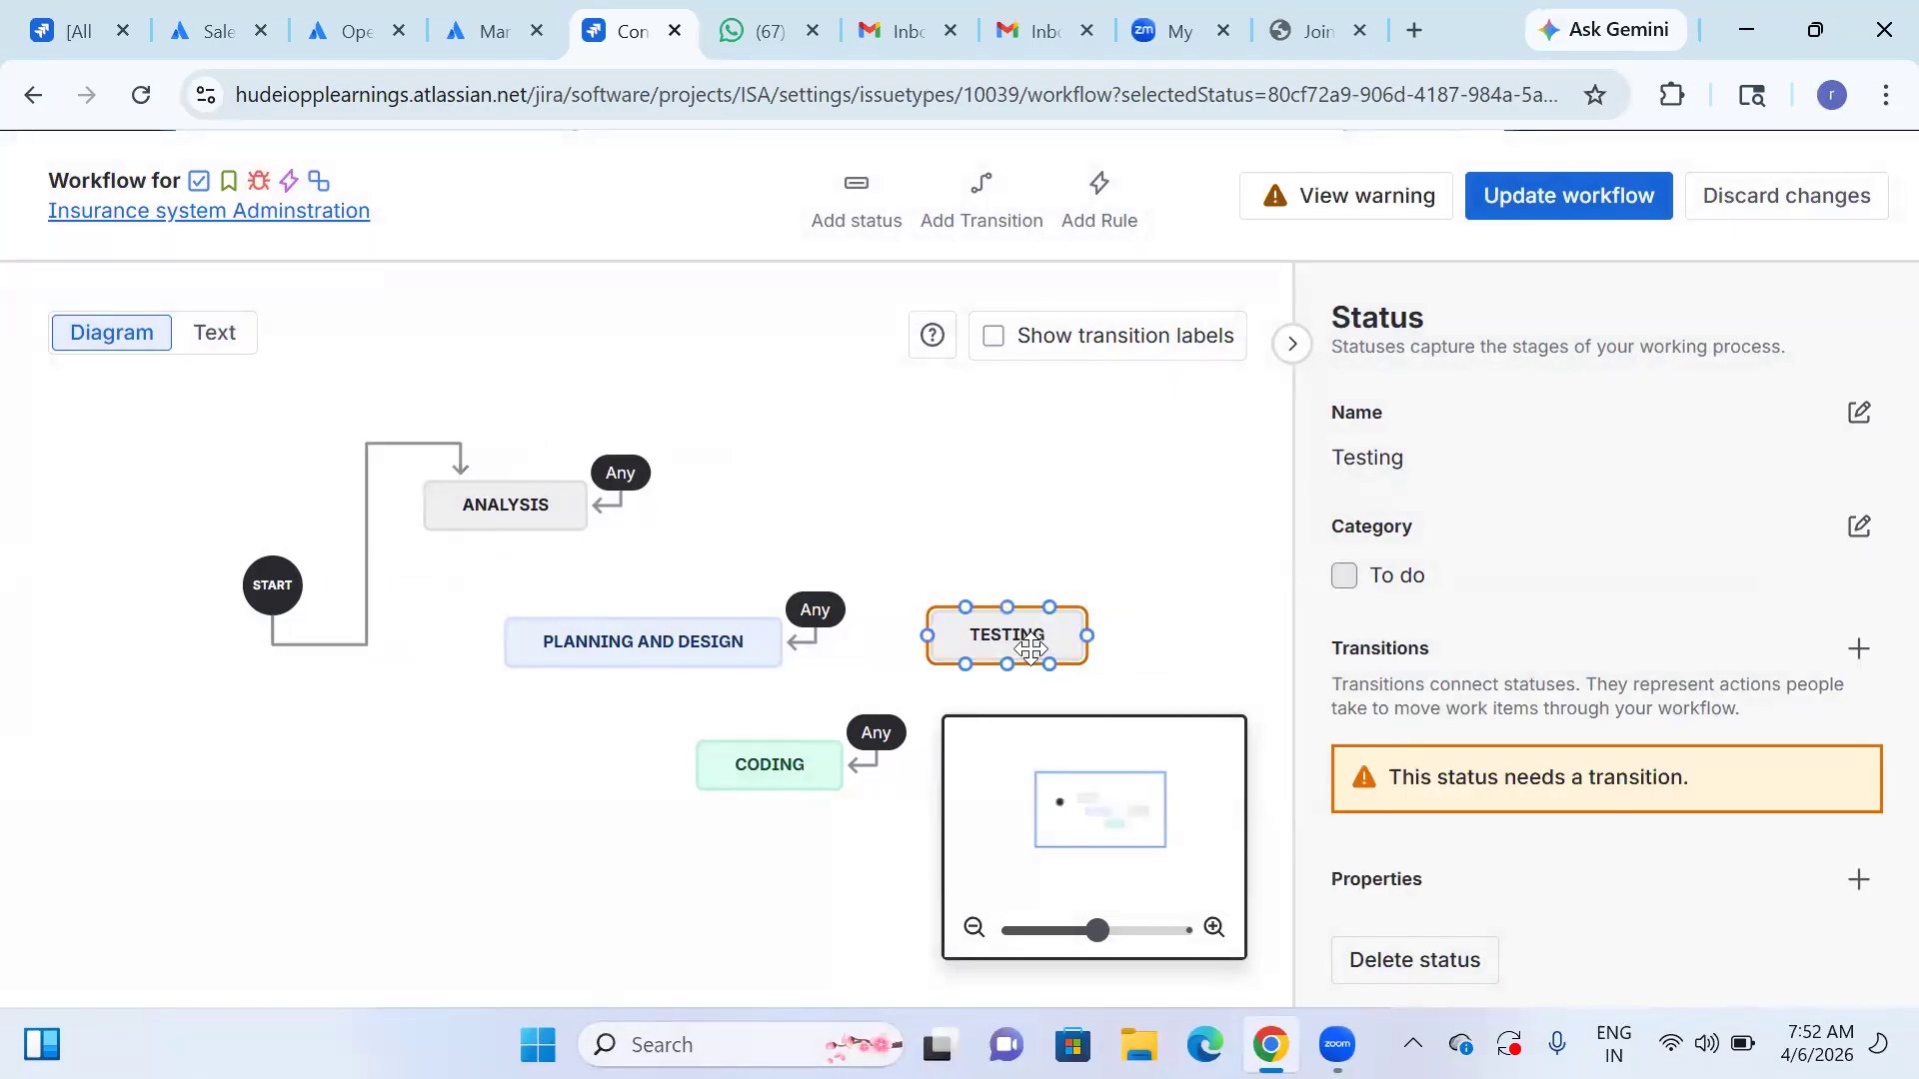
{"action": "left_click_drag", "start_coordinate": [1020, 635], "coordinate": [1023, 448]}
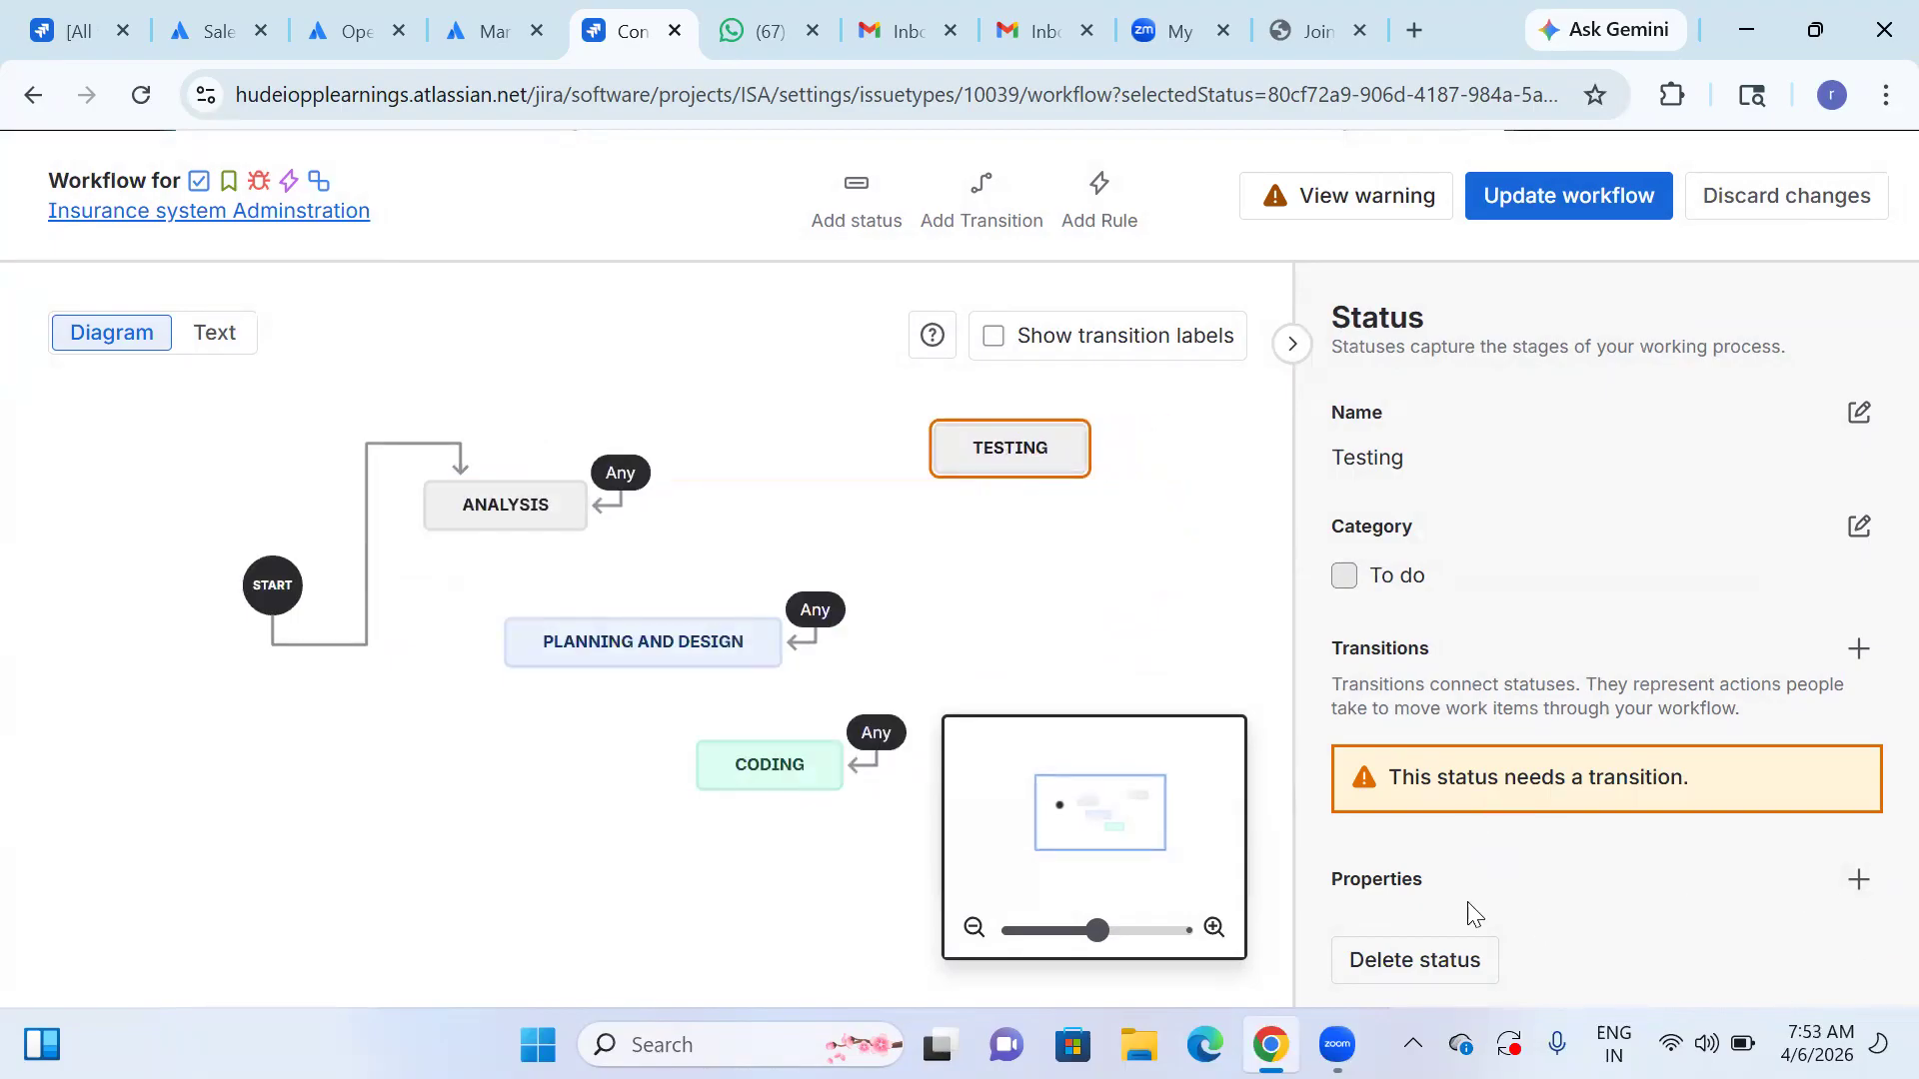
{"action": "left_click", "coordinate": [1858, 880]}
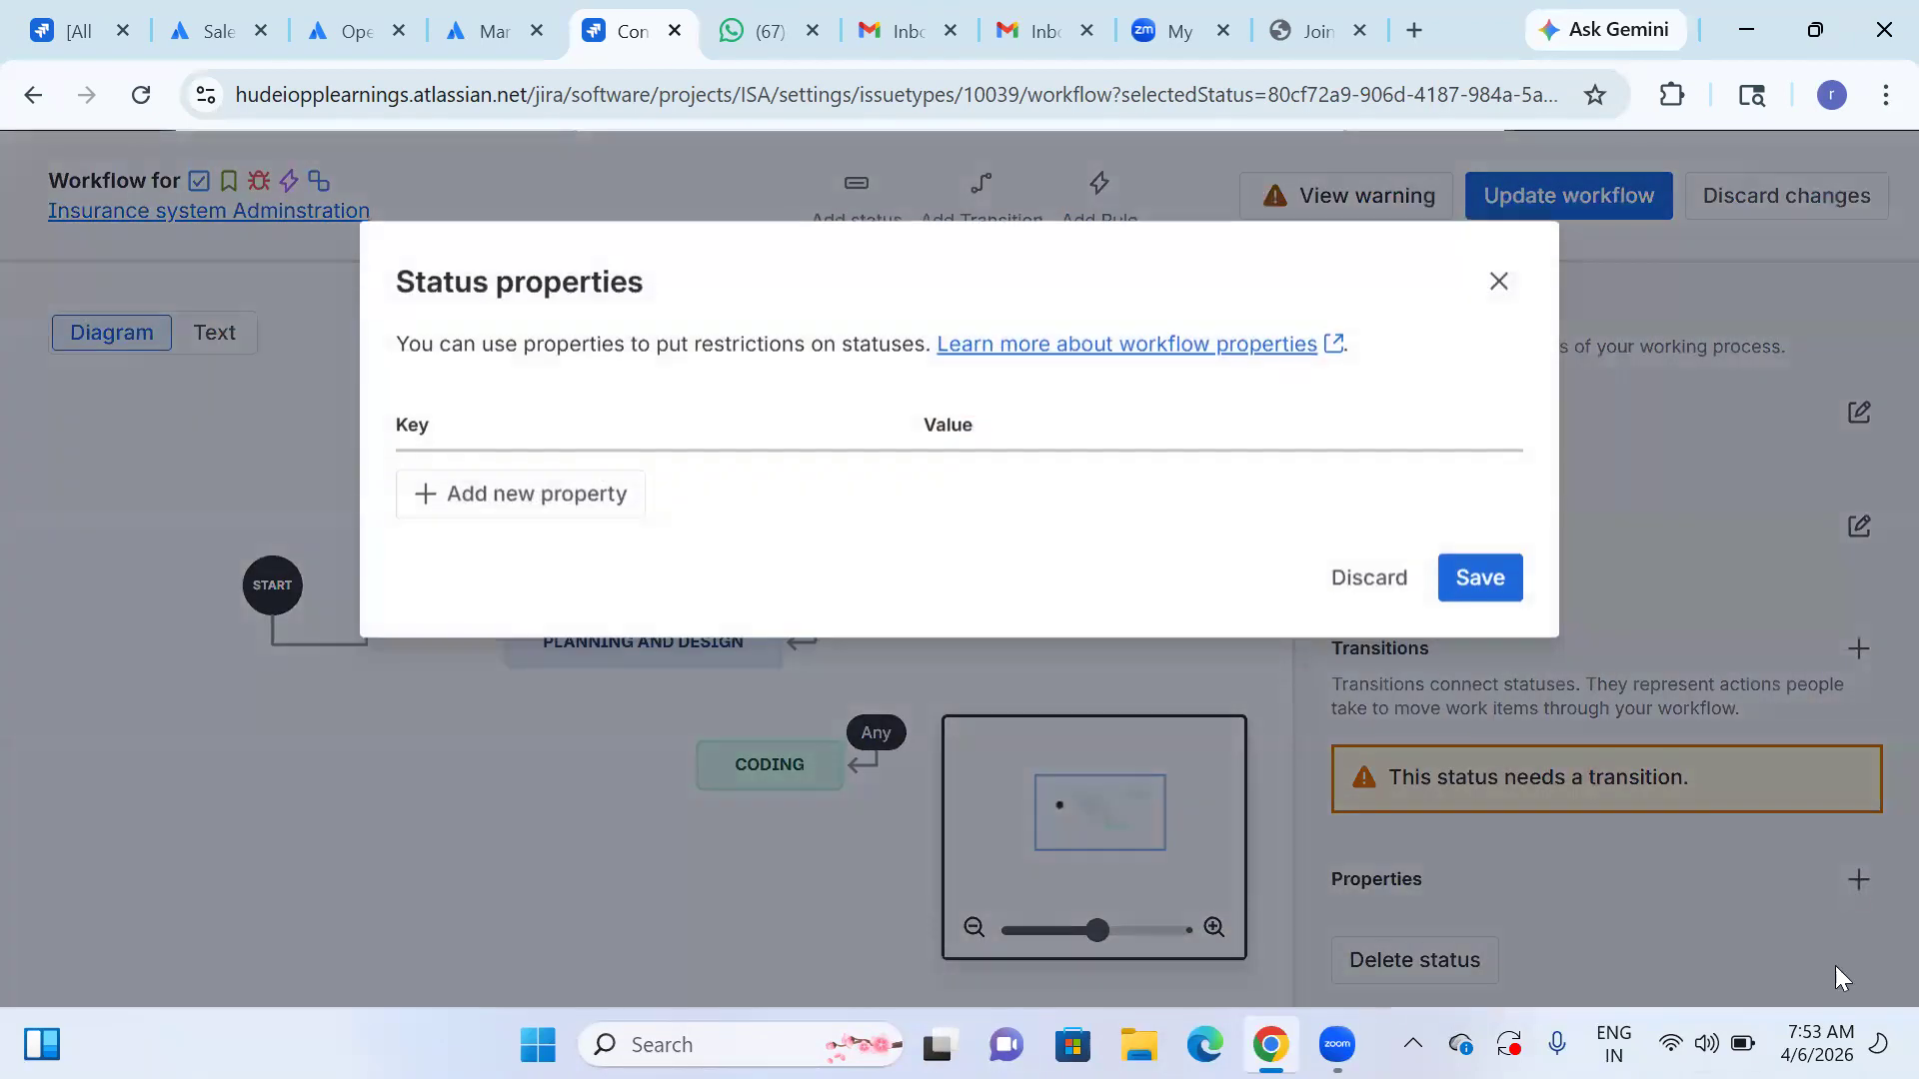
{"action": "left_click", "coordinate": [569, 499]}
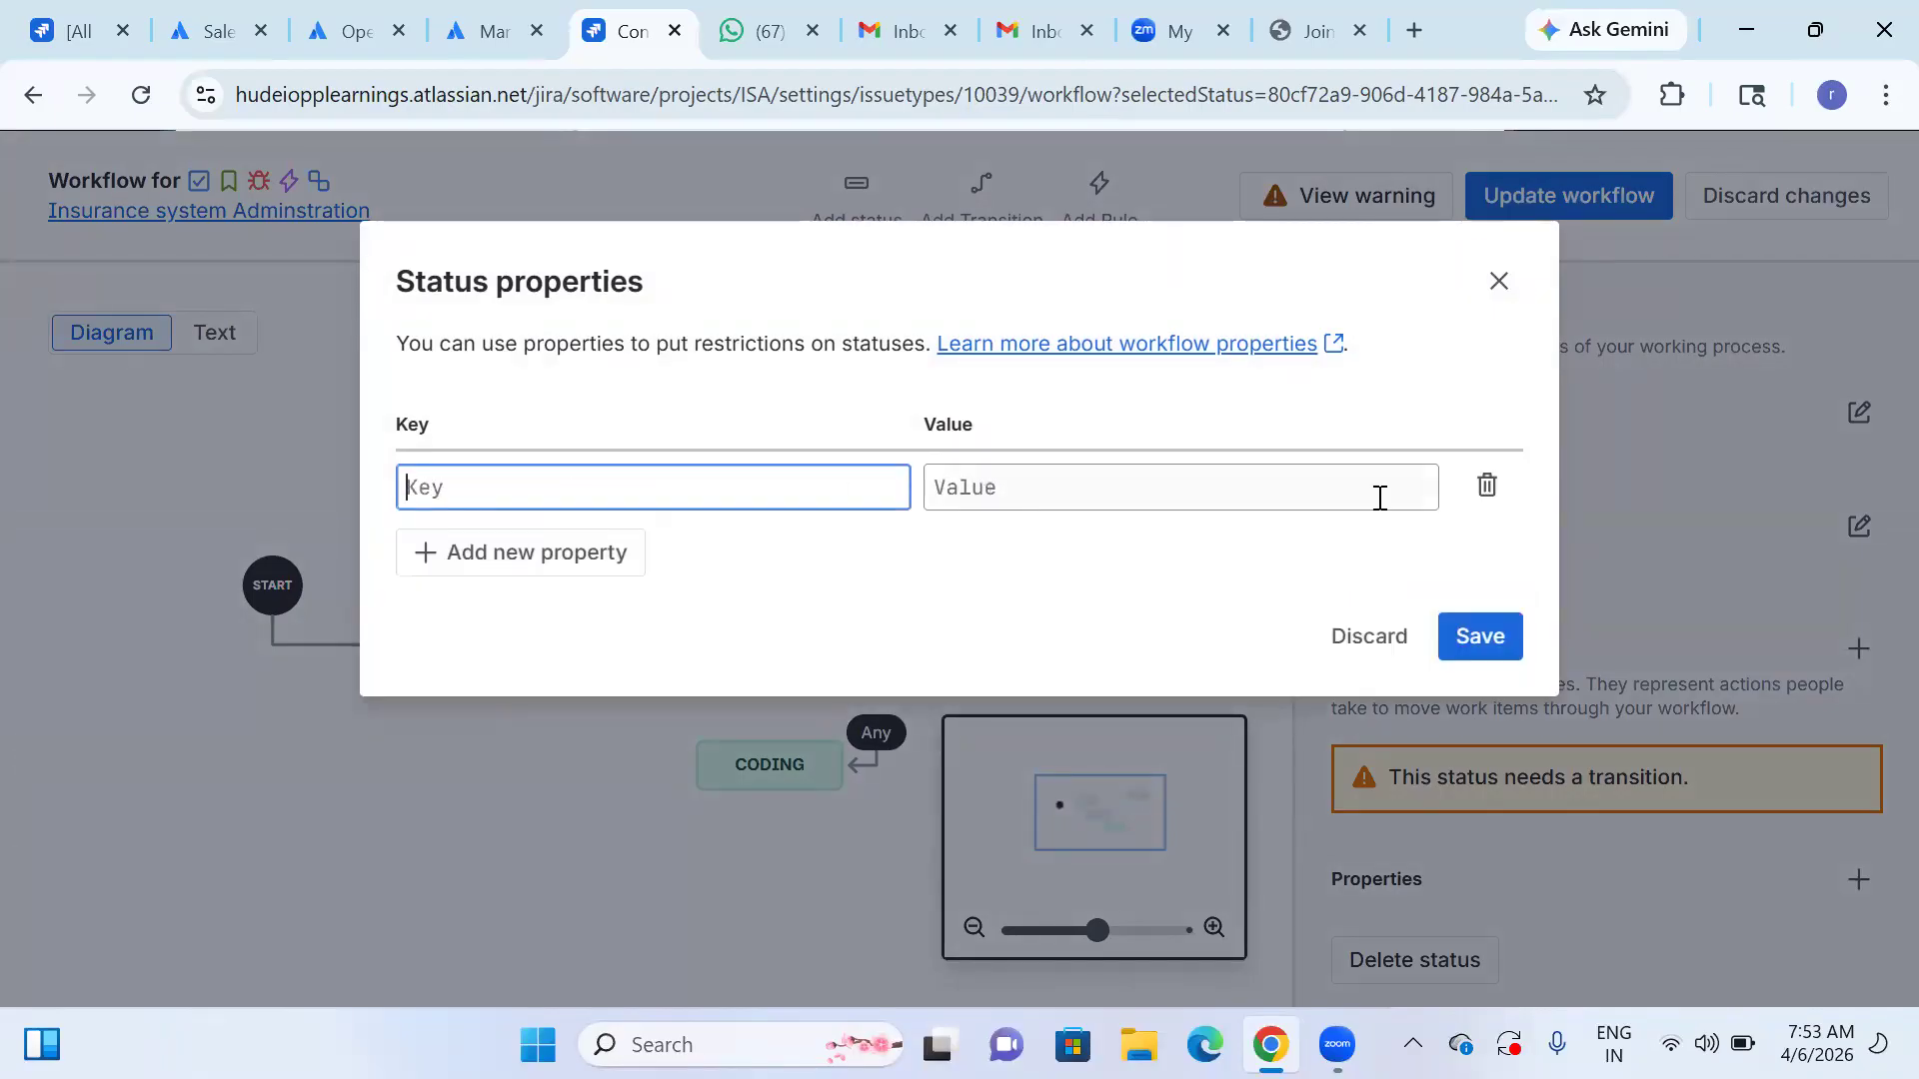
{"action": "left_click", "coordinate": [1377, 645]}
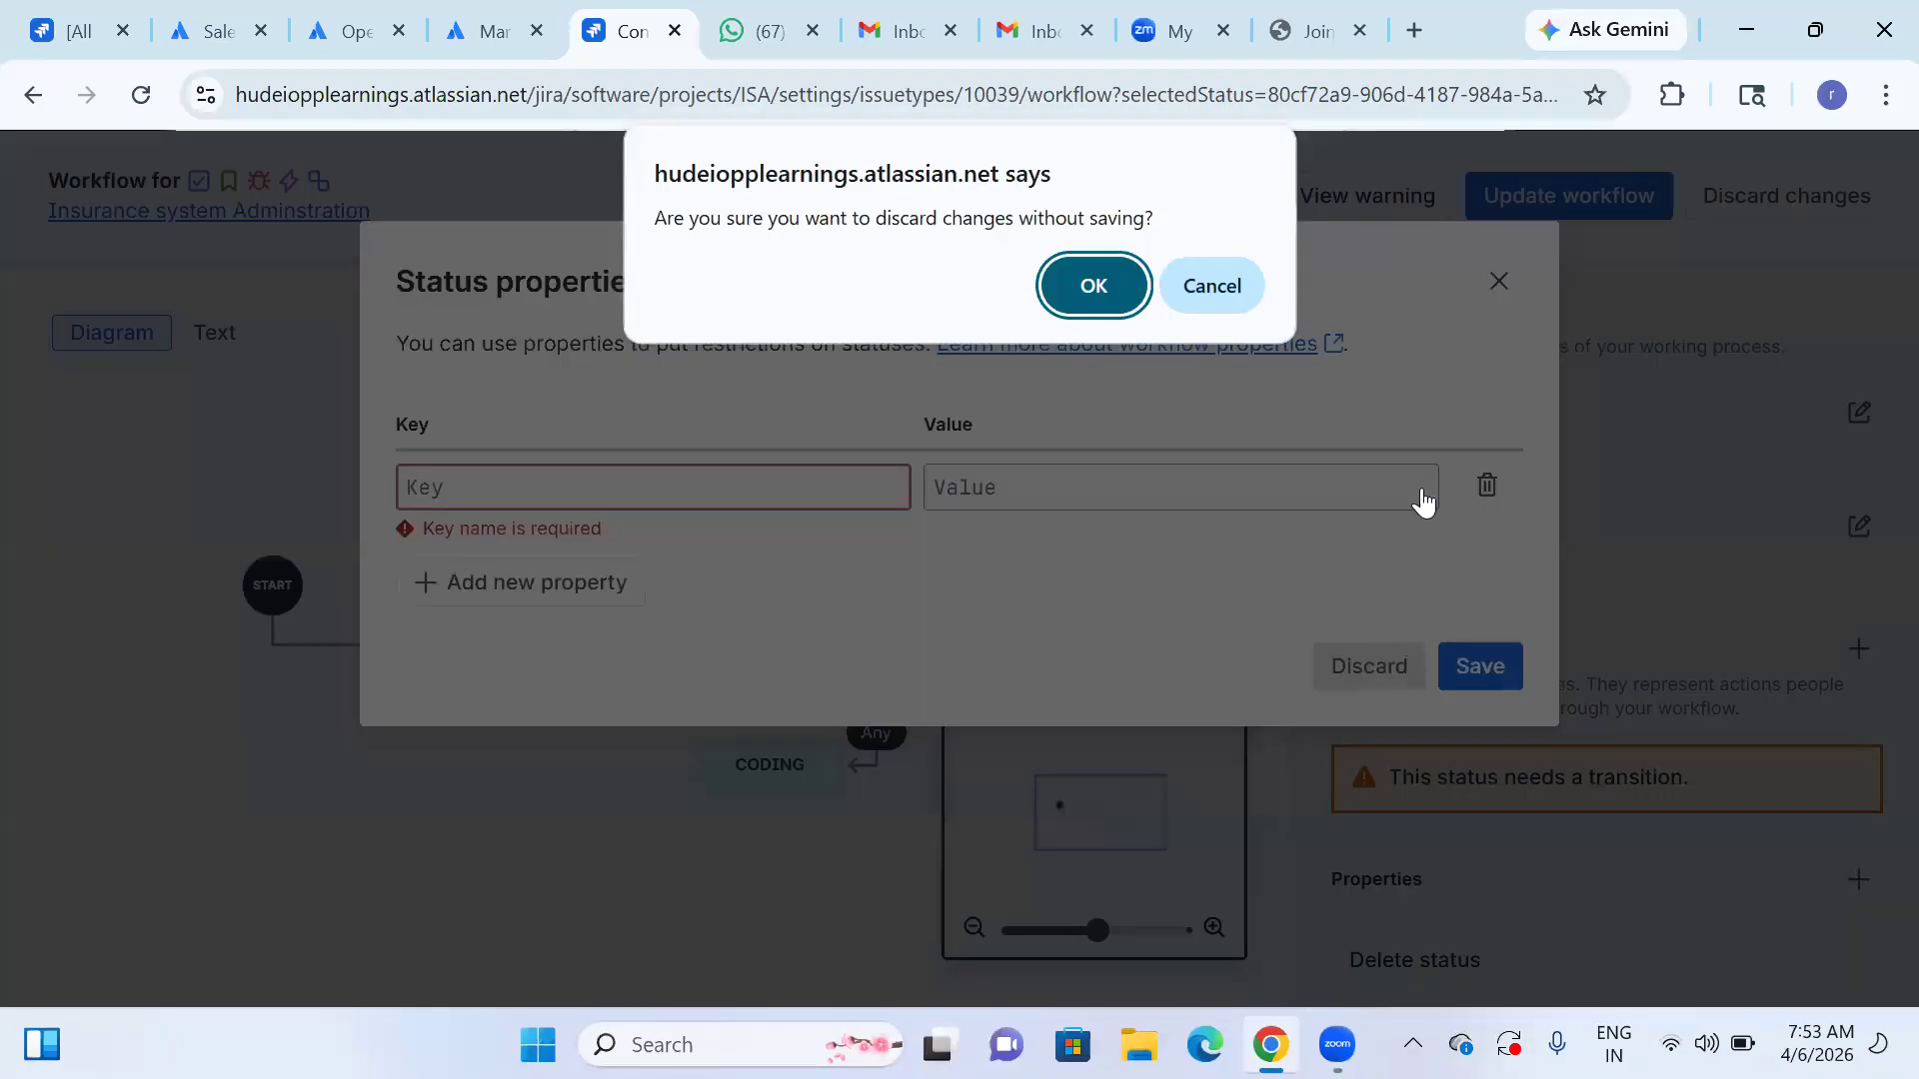
{"action": "left_click", "coordinate": [1095, 290]}
- Delete the Testing status from the workflow
{"action": "left_click", "coordinate": [1469, 971]}
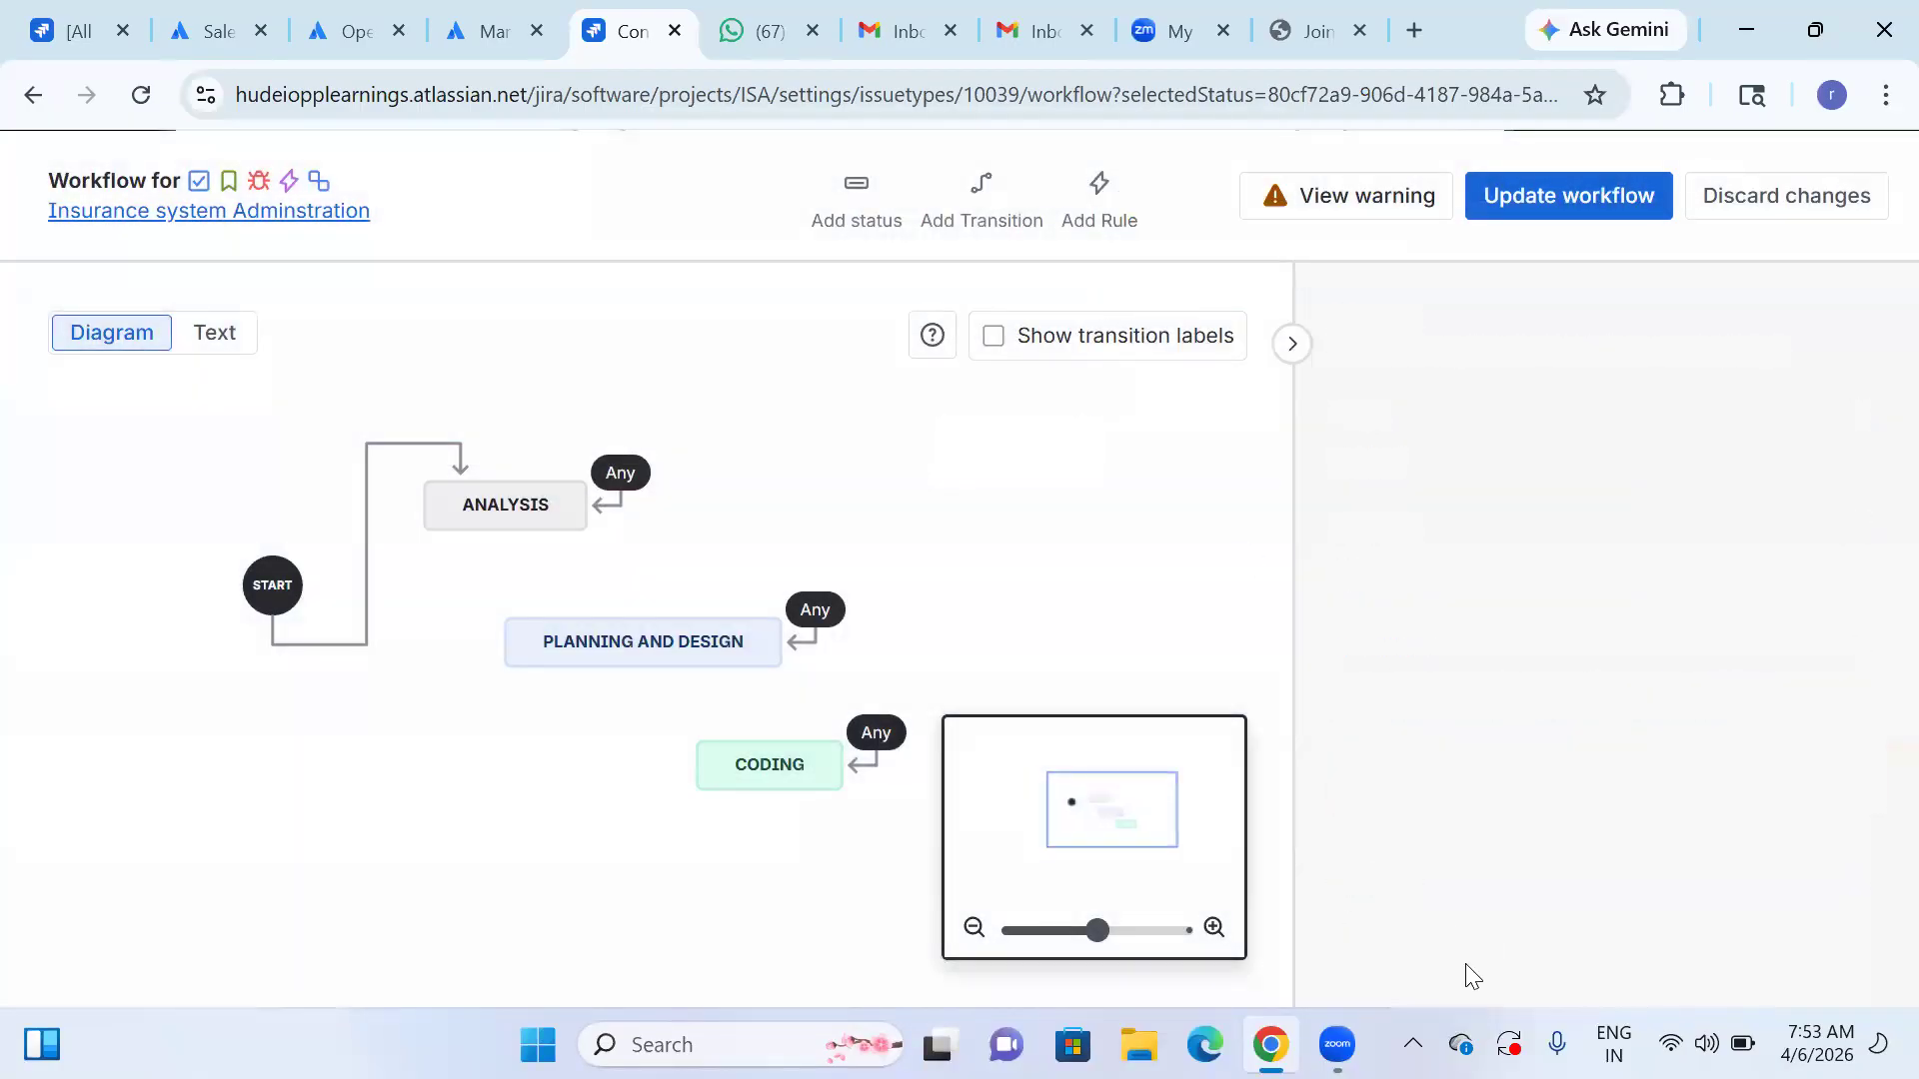
{"action": "scroll", "coordinate": [505, 875], "scroll_direction": "down", "scroll_amount": 3}
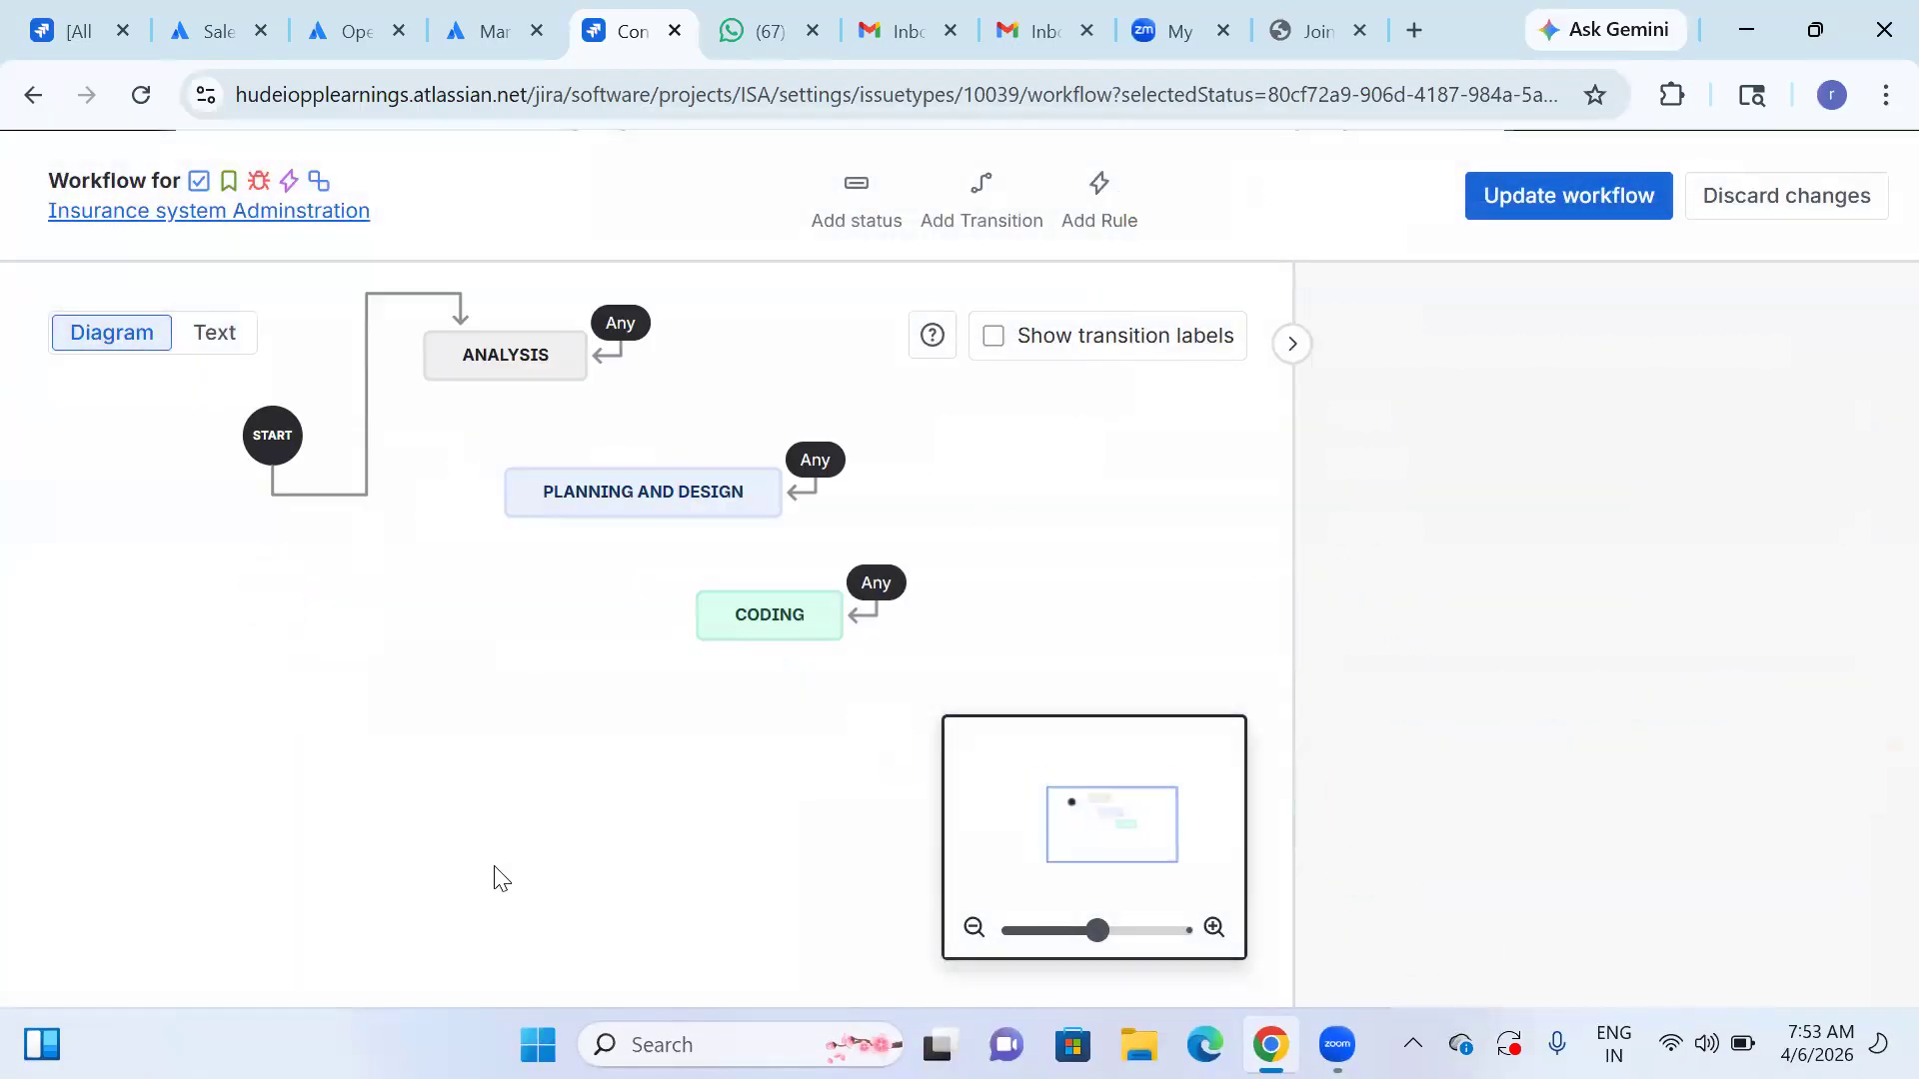
{"action": "scroll", "coordinate": [500, 877], "scroll_direction": "up", "scroll_amount": 3}
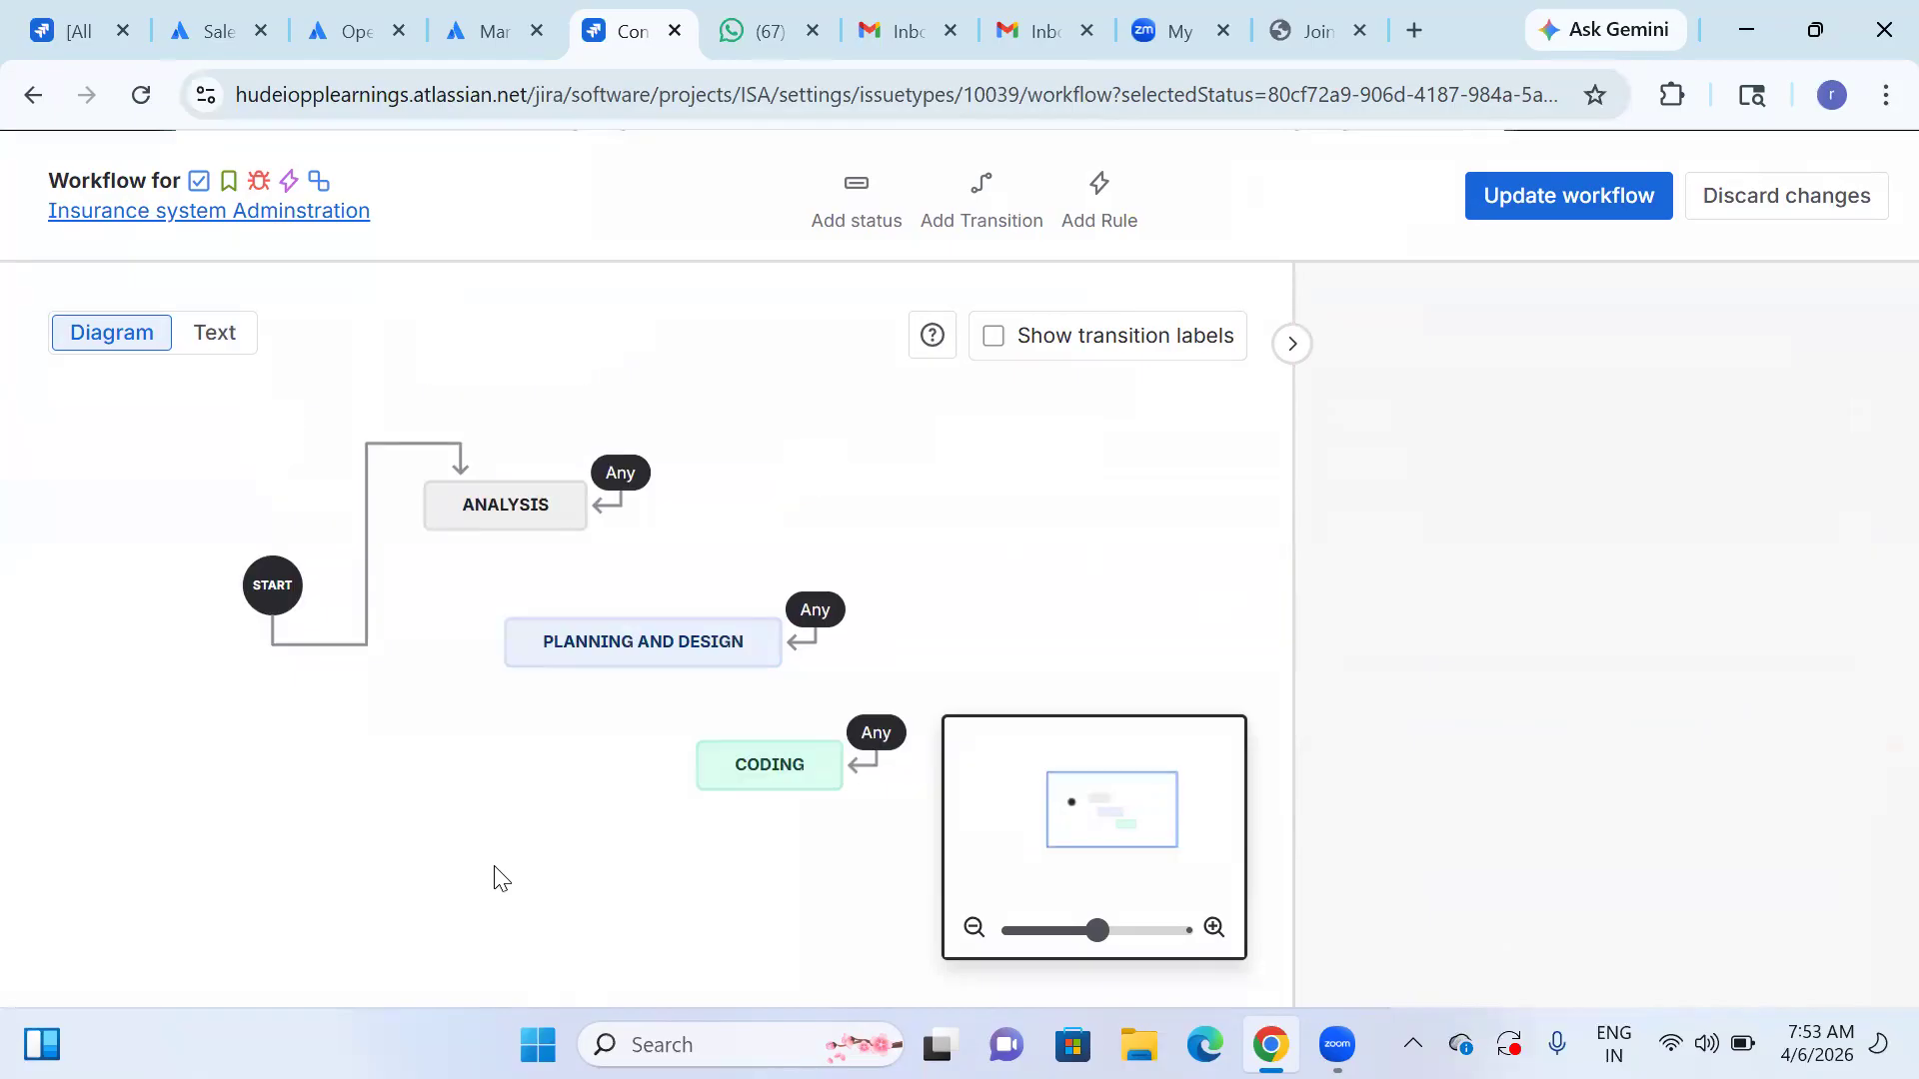
{"action": "left_click", "coordinate": [1007, 226]}
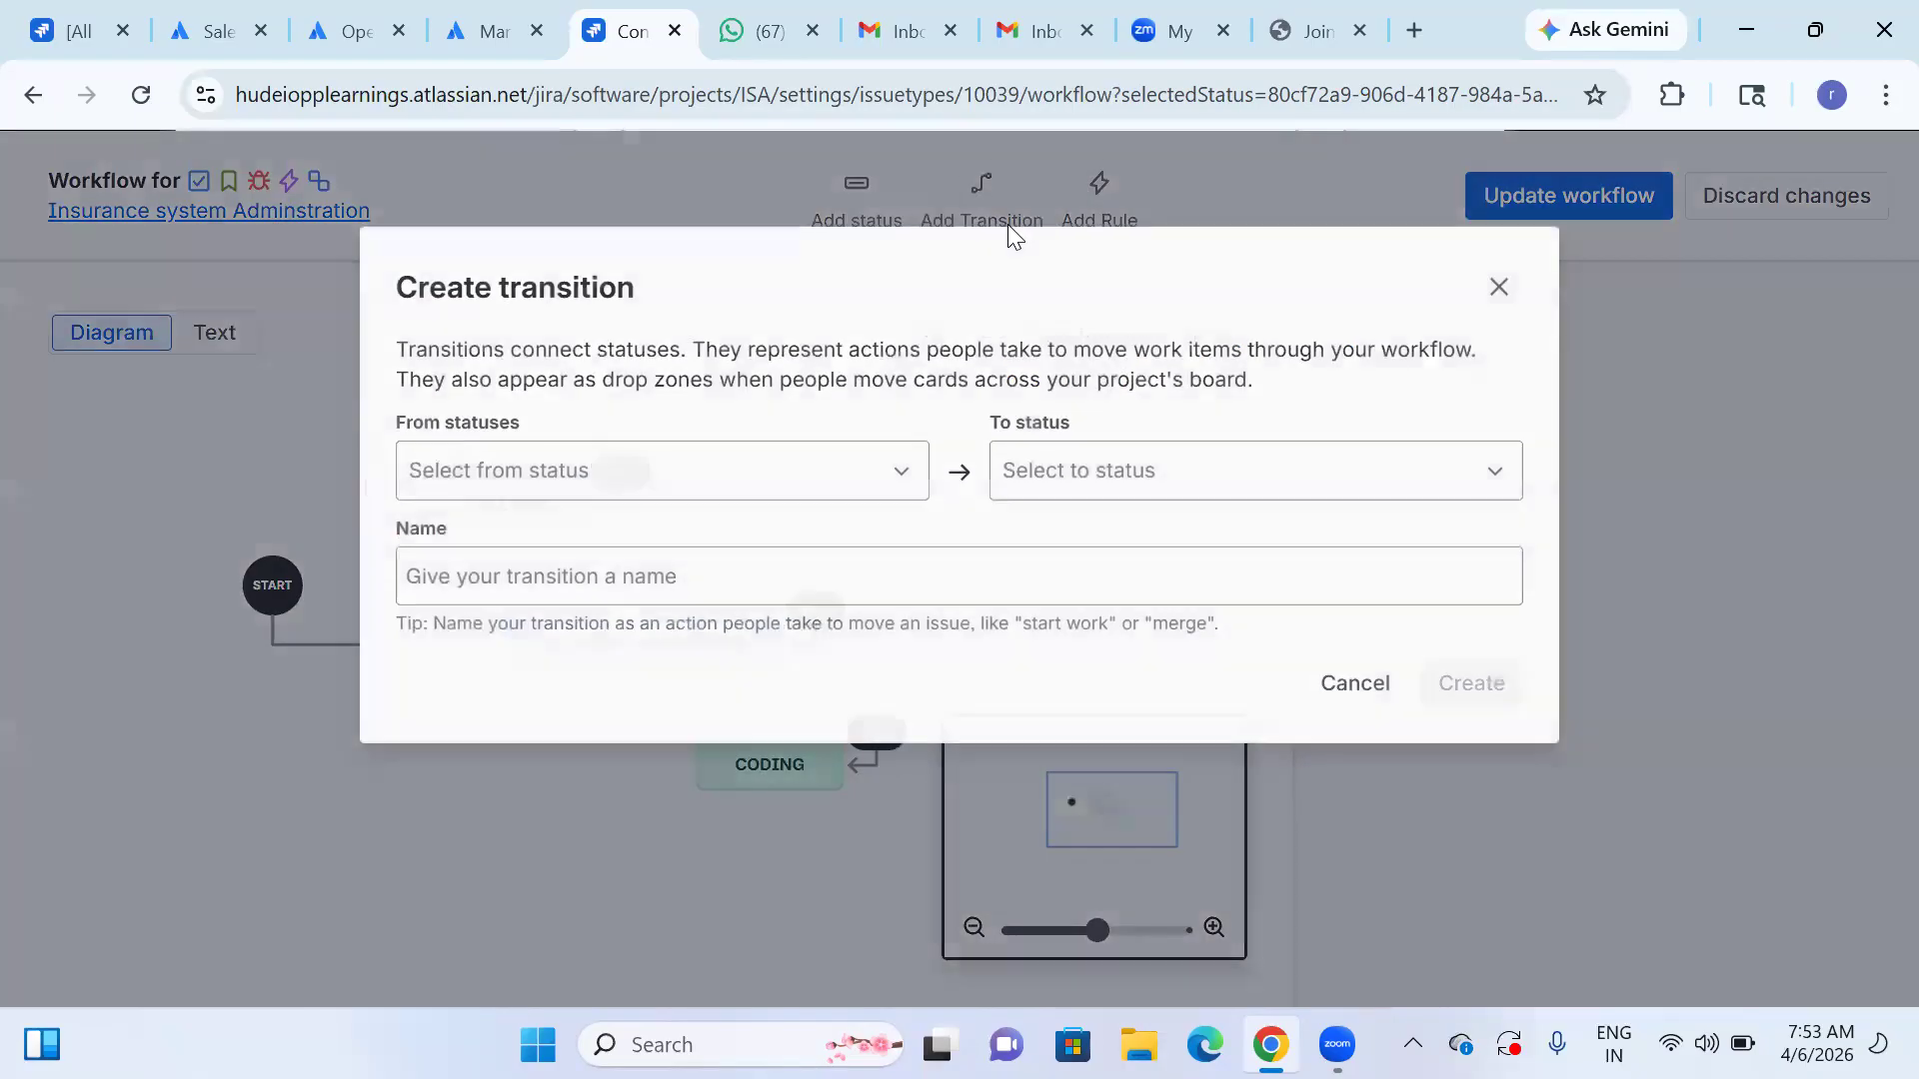
{"action": "left_click", "coordinate": [905, 468]}
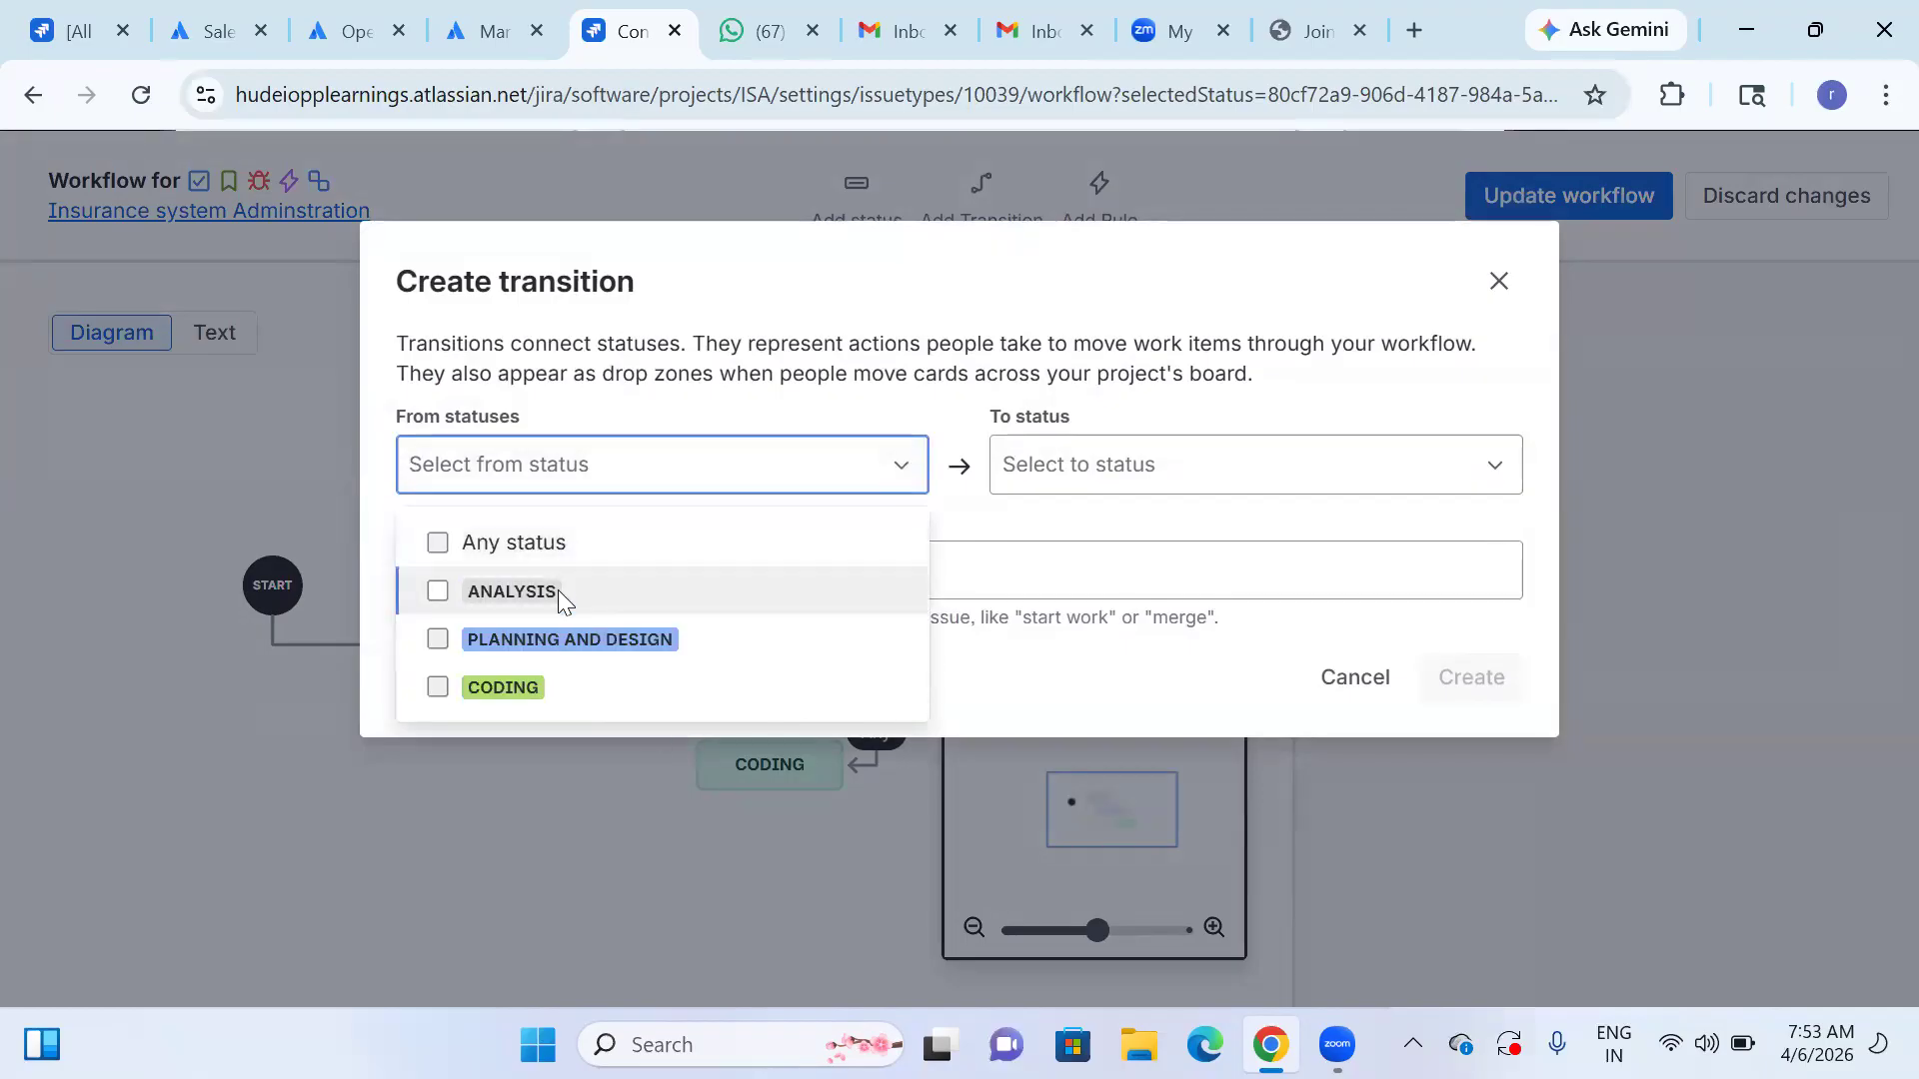
{"action": "left_click", "coordinate": [546, 806]}
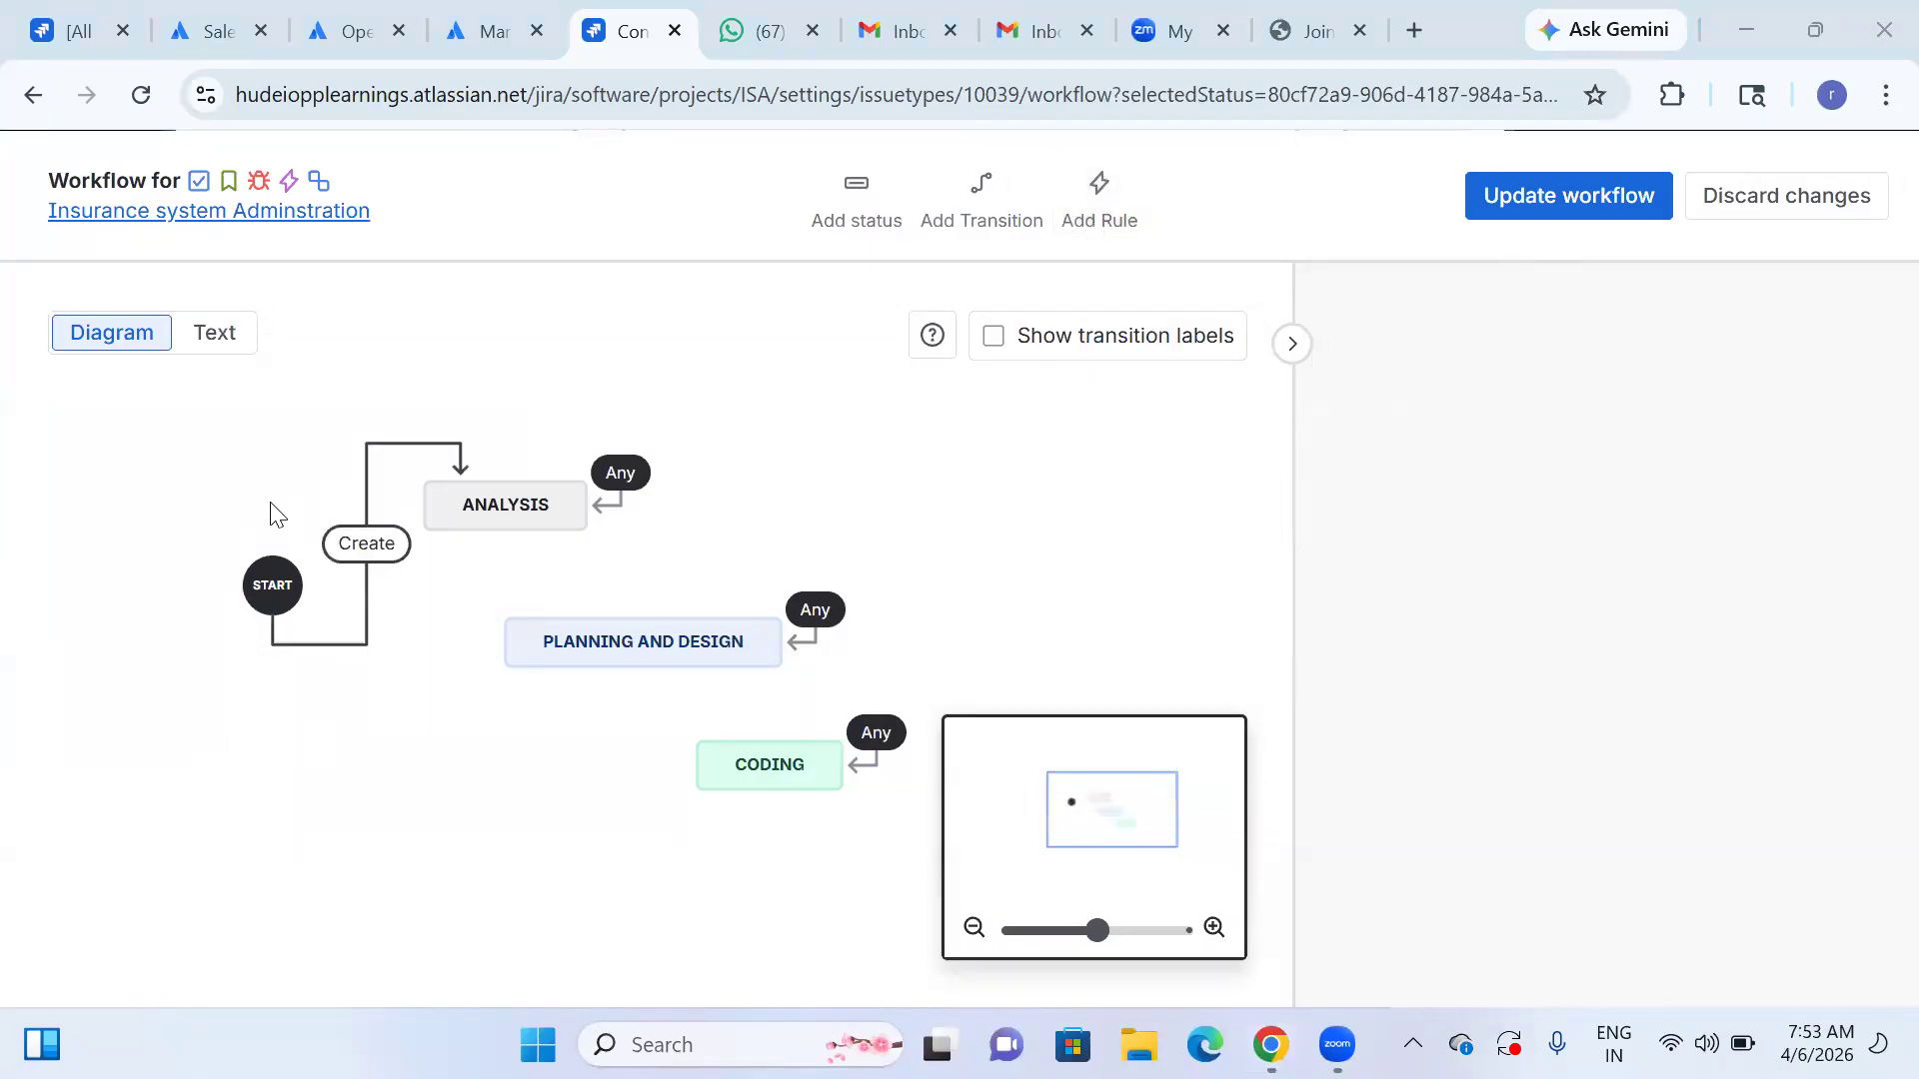
- Select the Analysis status and start a new workflow rule of the type Assign a work item
{"action": "left_click", "coordinate": [527, 507]}
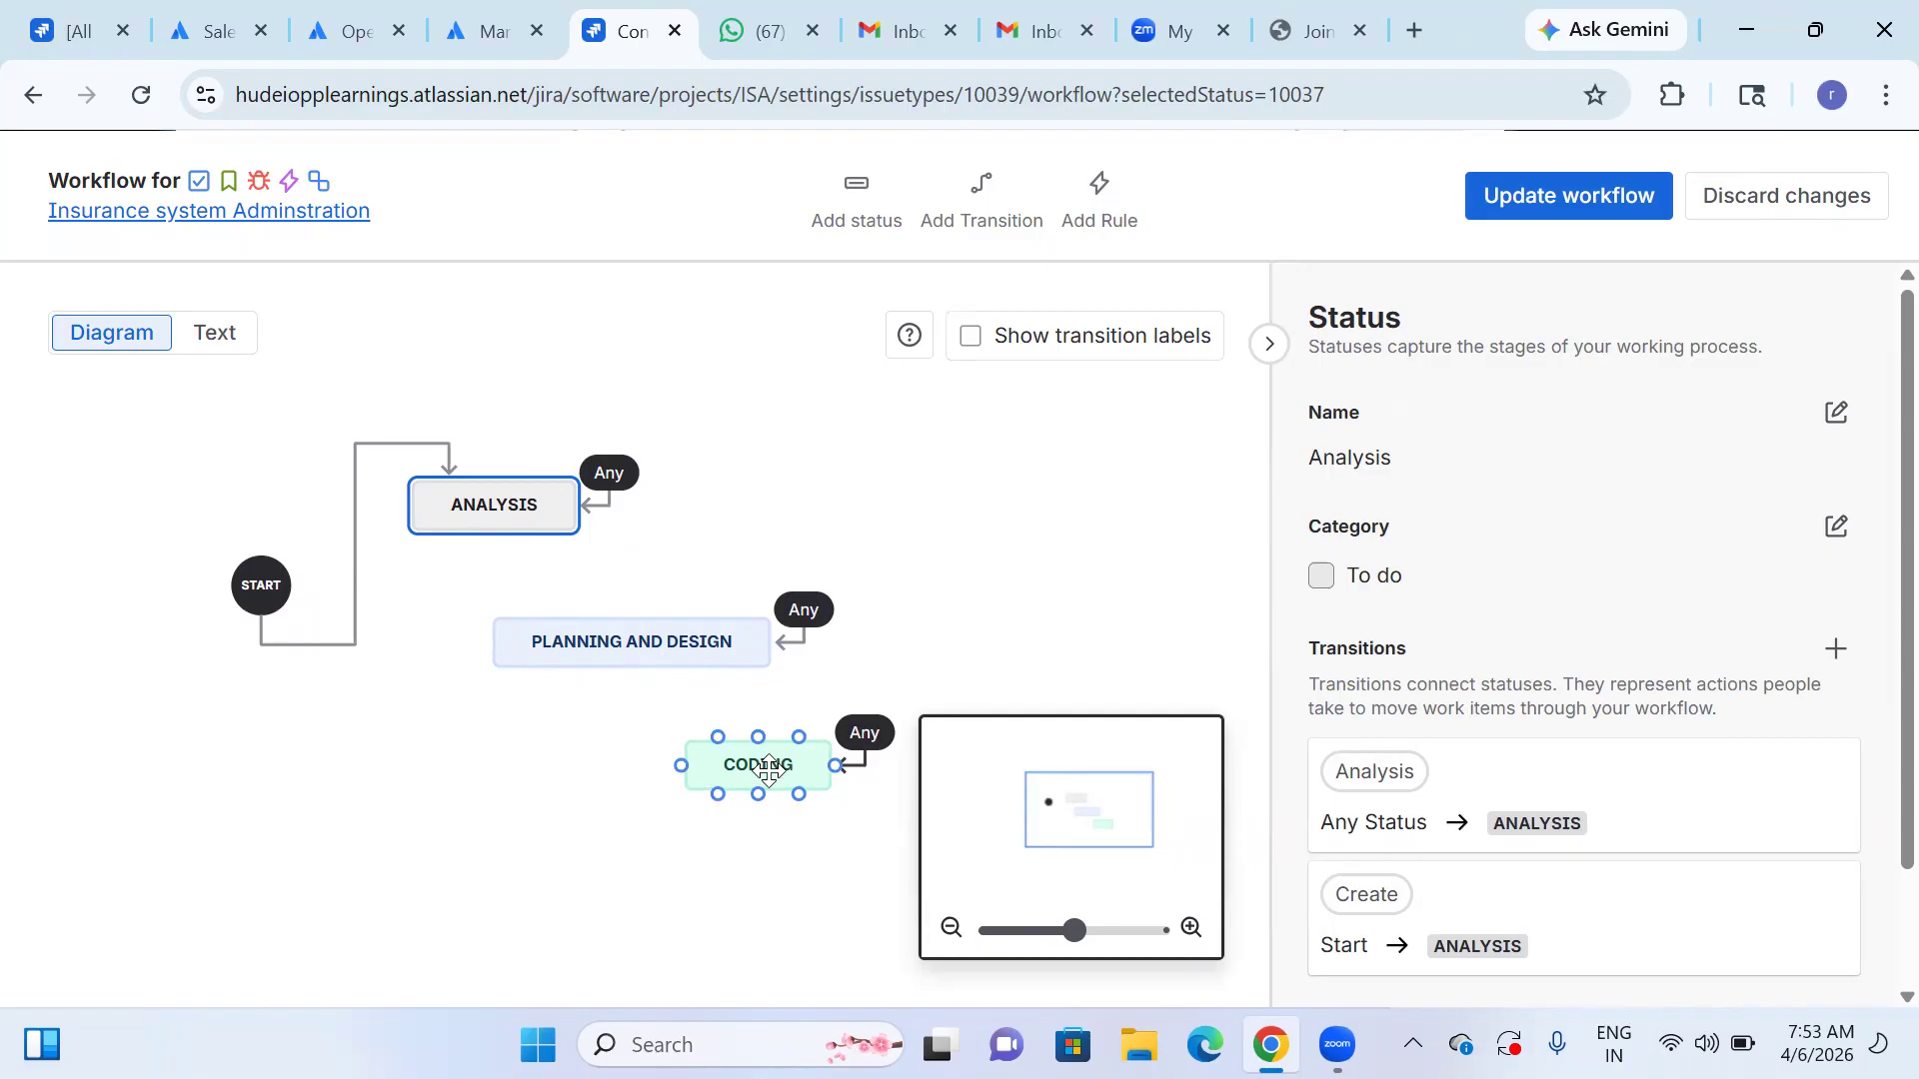
{"action": "left_click", "coordinate": [1112, 230]}
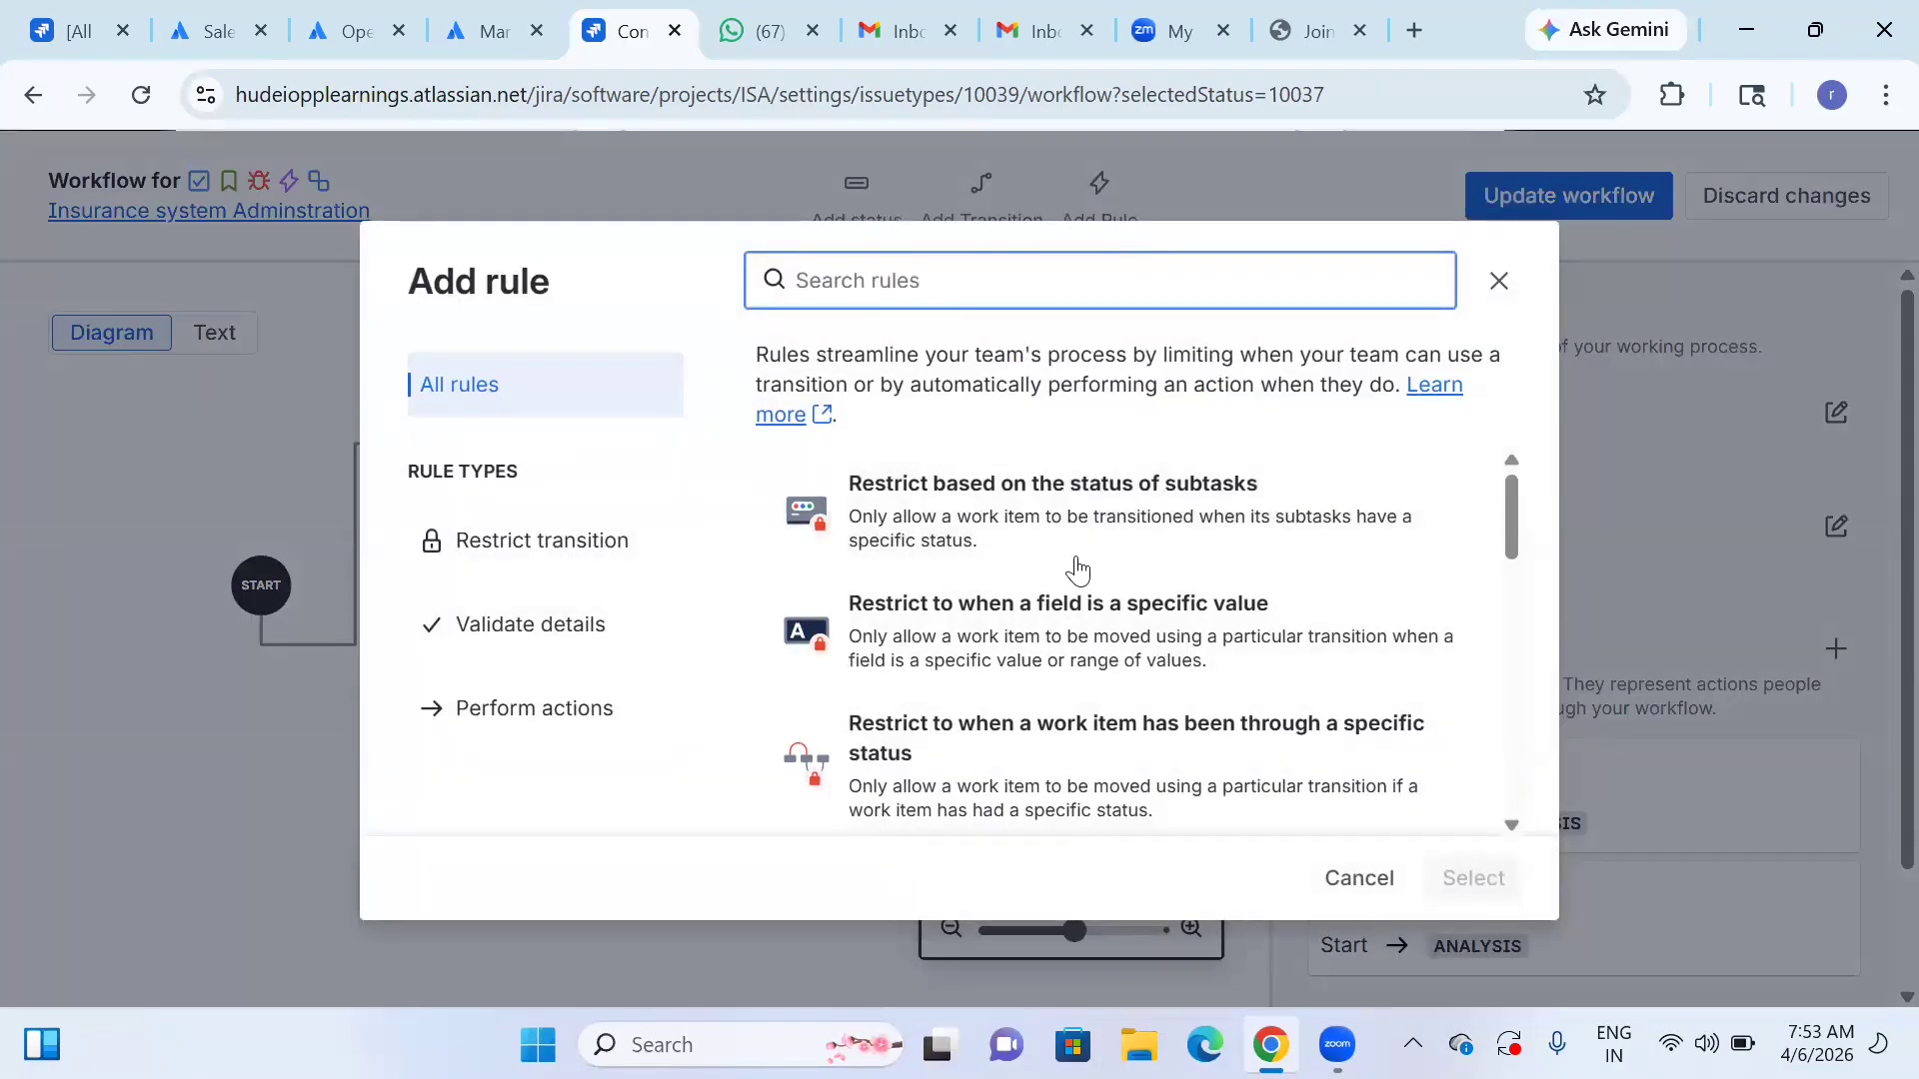
{"action": "scroll", "coordinate": [1311, 570], "scroll_direction": "down", "scroll_amount": 10}
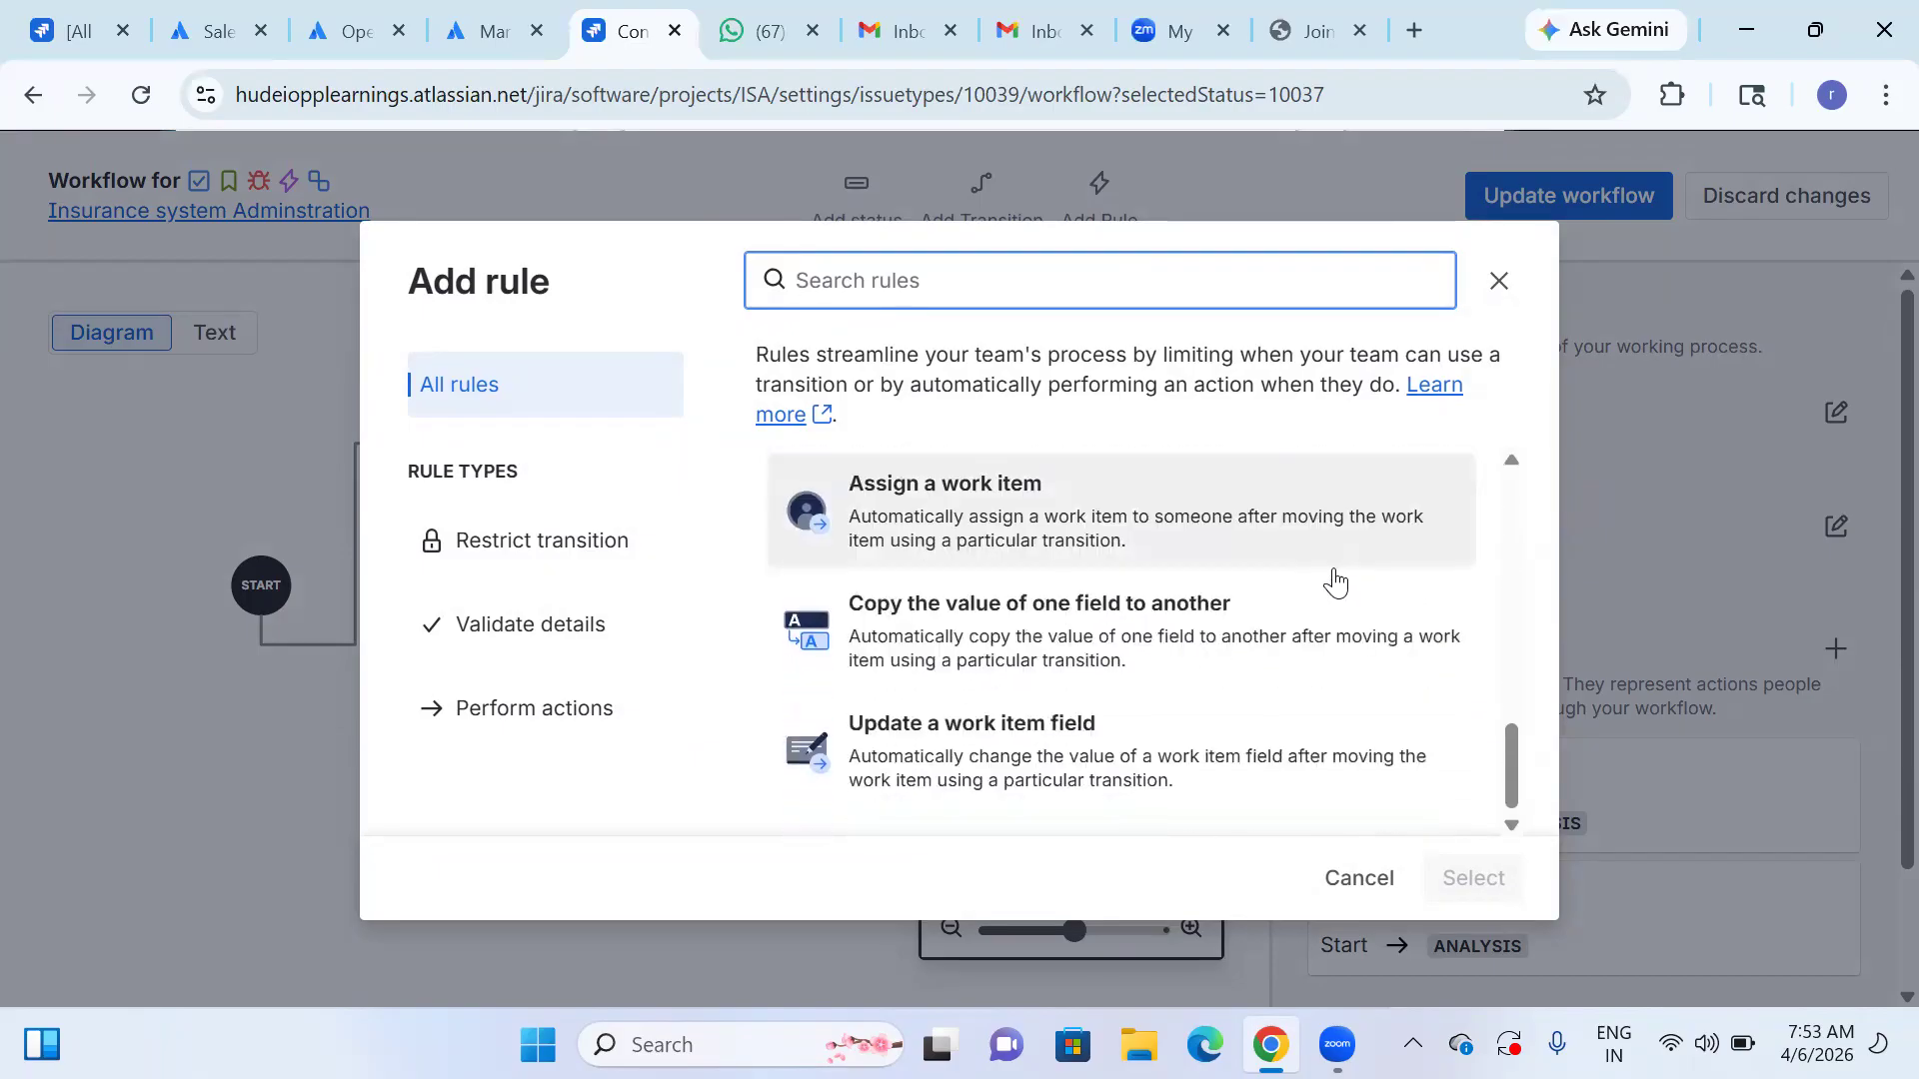
{"action": "scroll", "coordinate": [1336, 579], "scroll_direction": "up", "scroll_amount": 10}
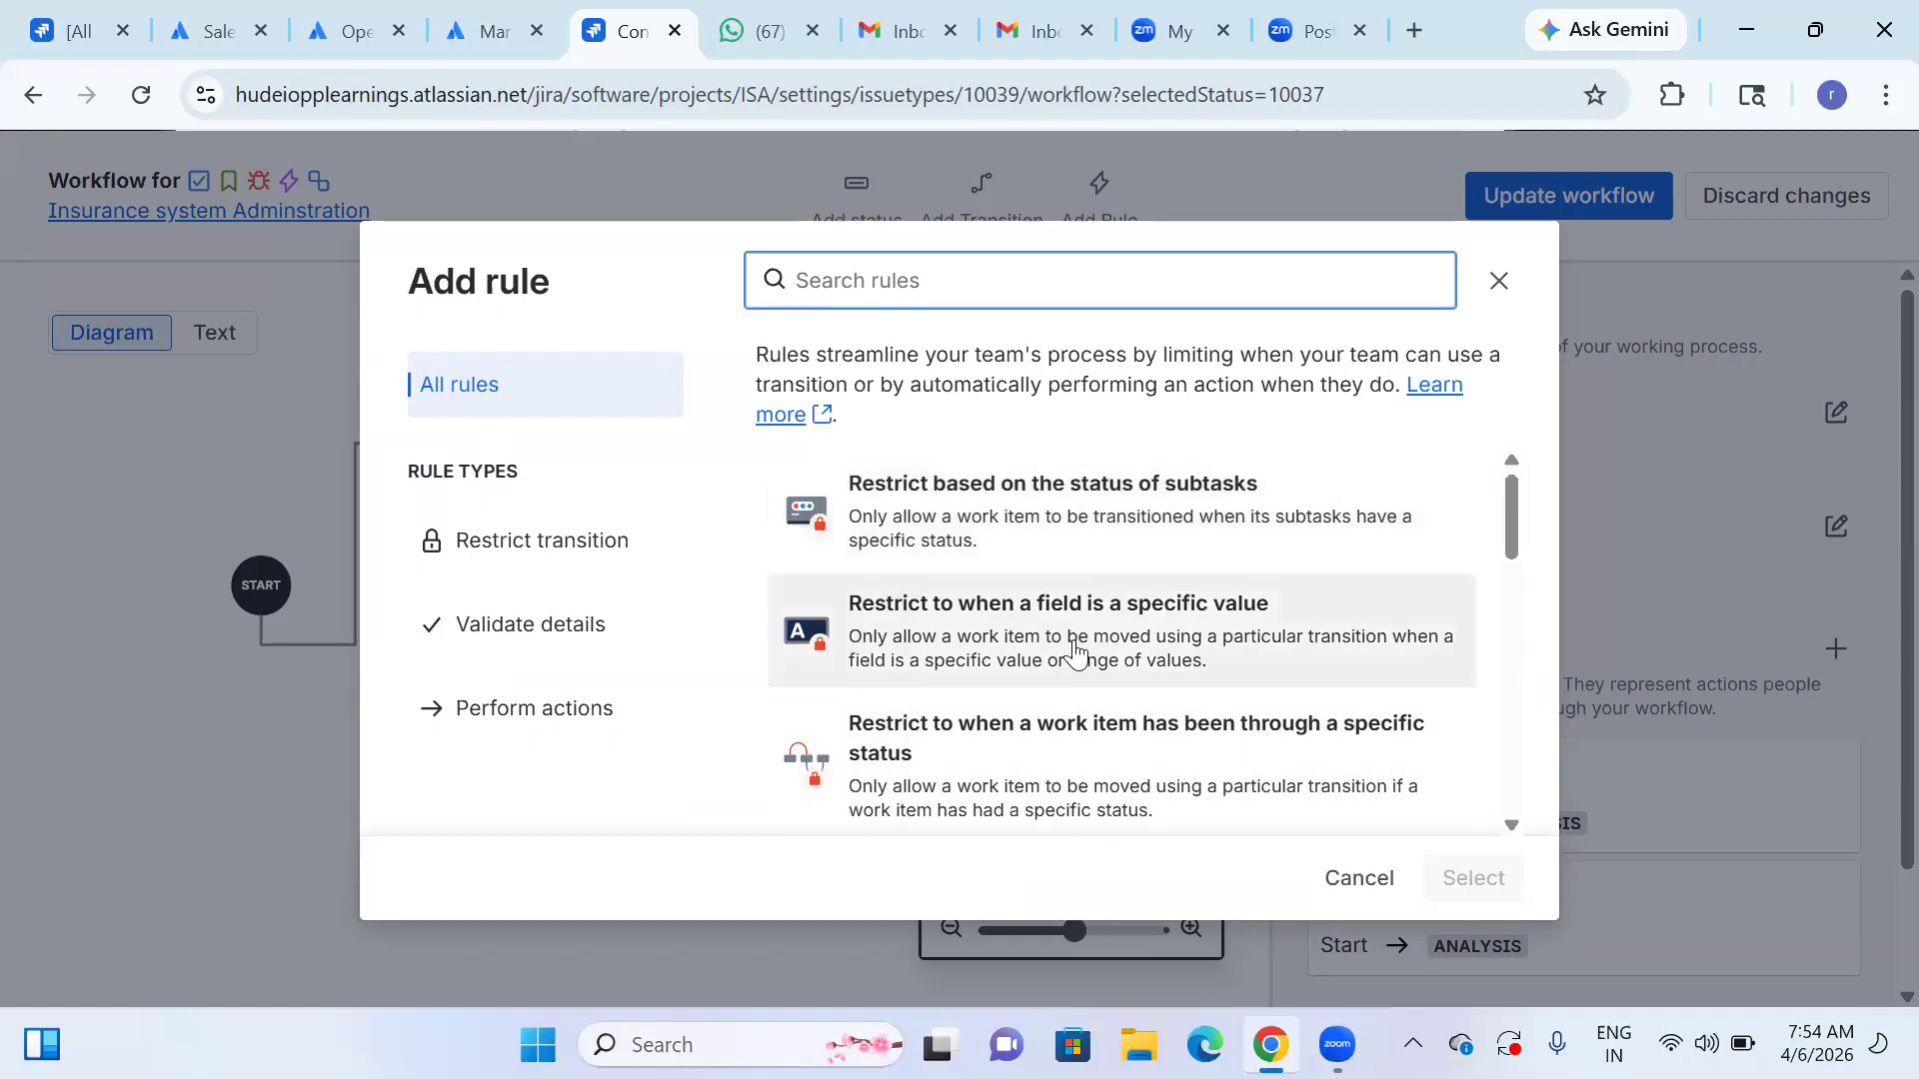
{"action": "scroll", "coordinate": [1149, 570], "scroll_direction": "down", "scroll_amount": 3}
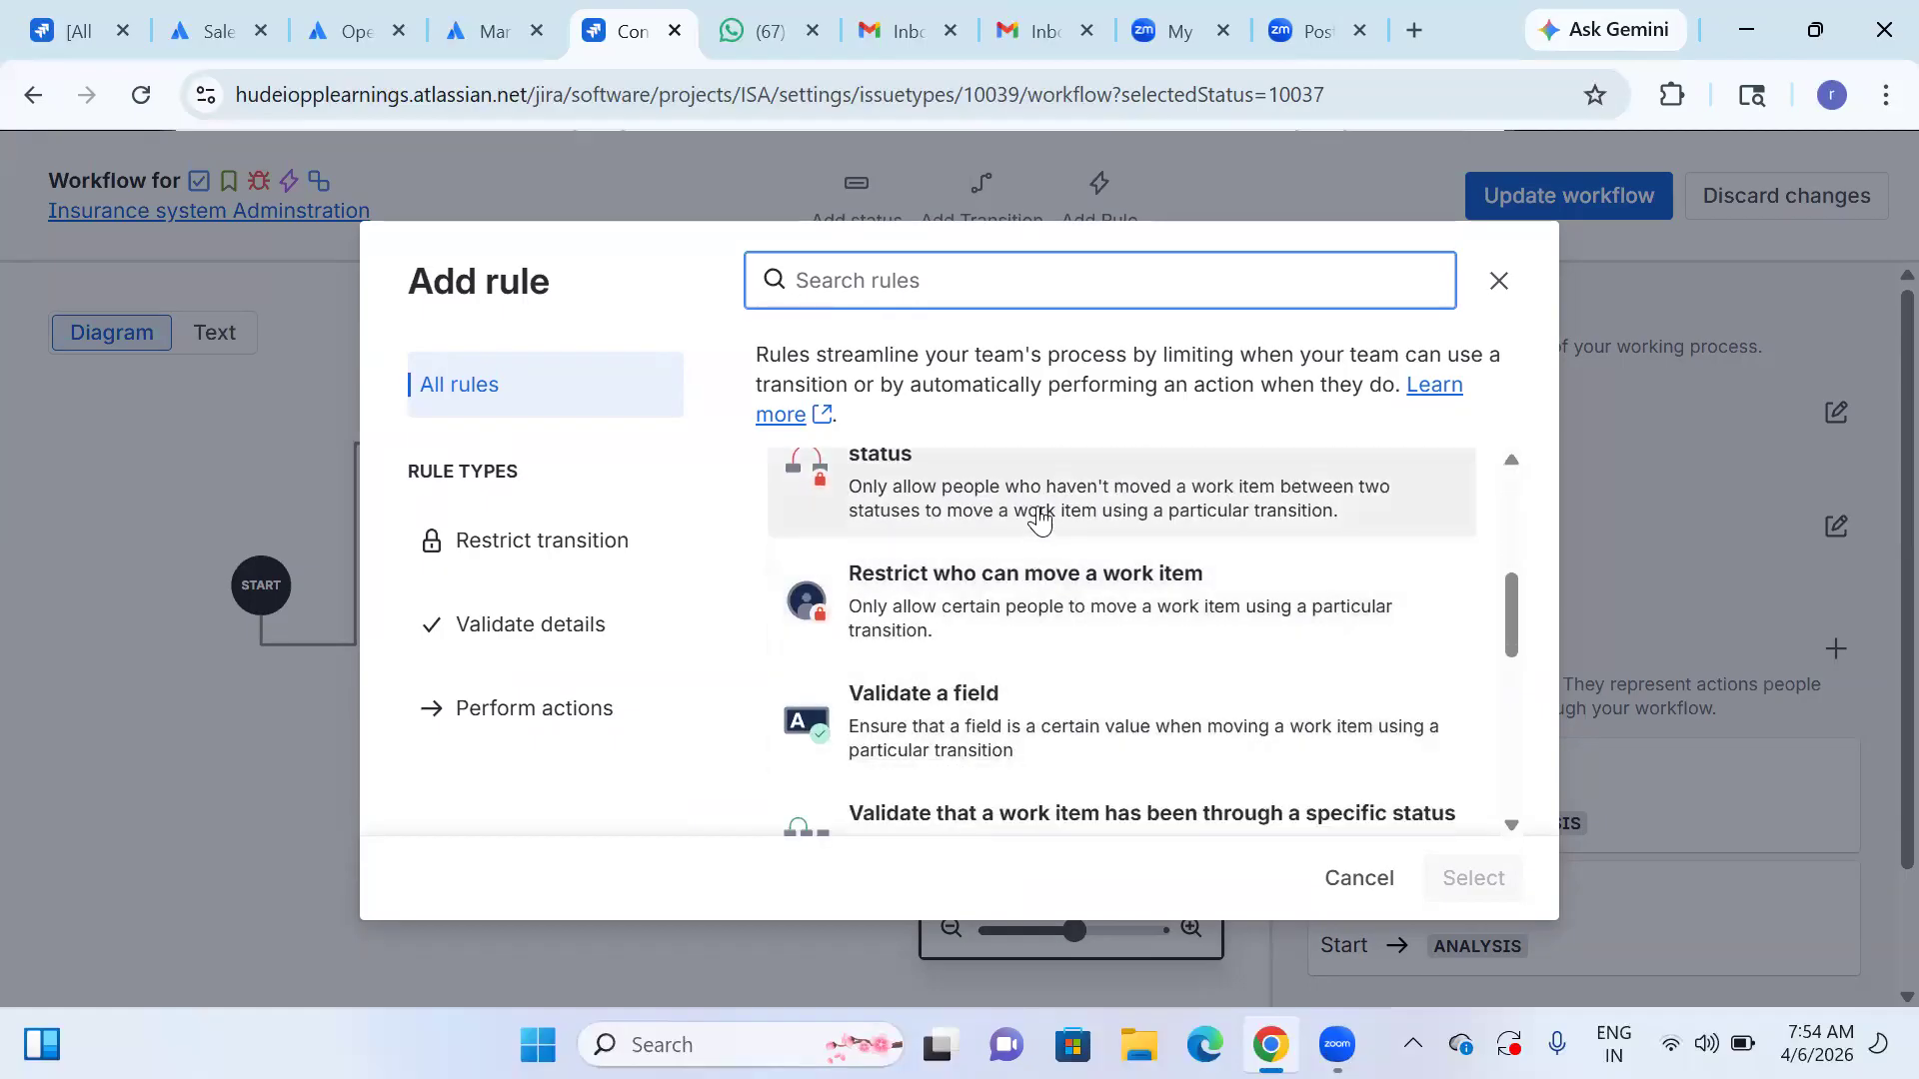
{"action": "scroll", "coordinate": [1045, 559], "scroll_direction": "down", "scroll_amount": 2}
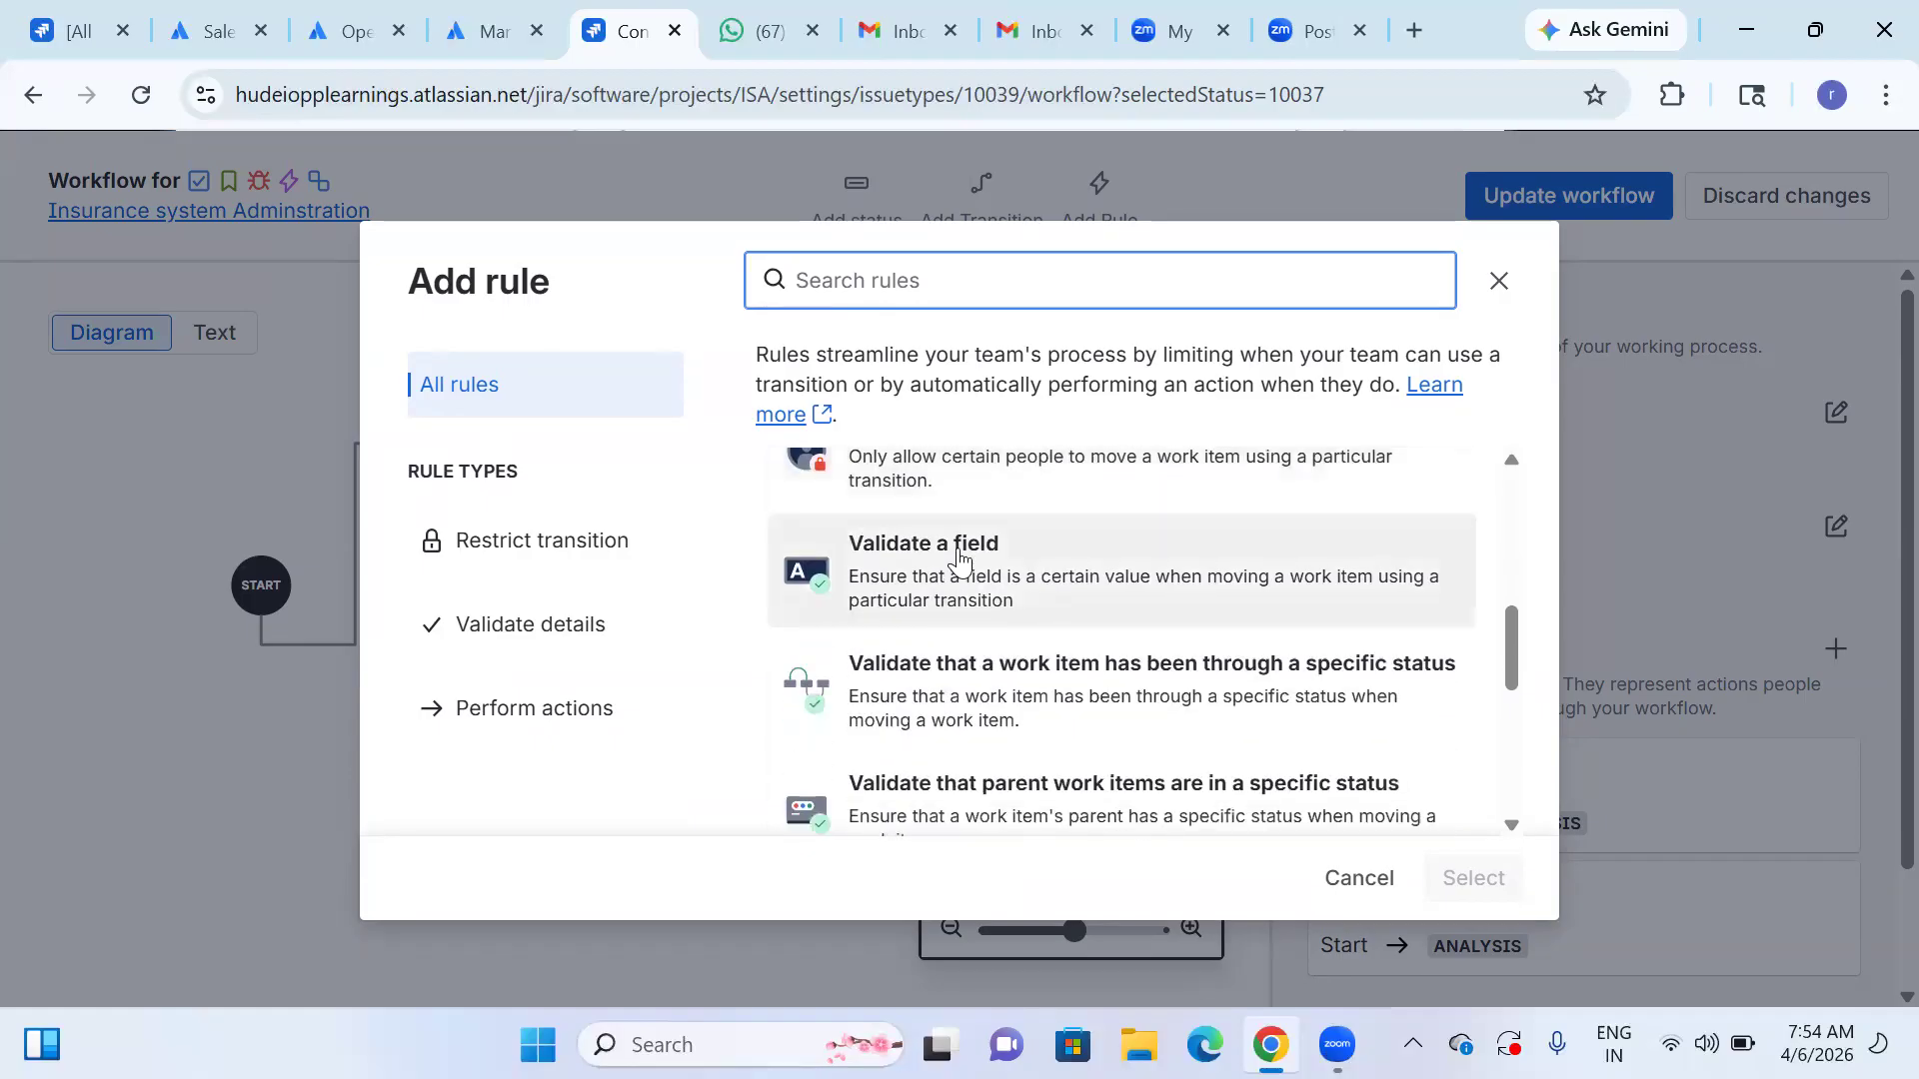
{"action": "scroll", "coordinate": [960, 559], "scroll_direction": "down", "scroll_amount": 3}
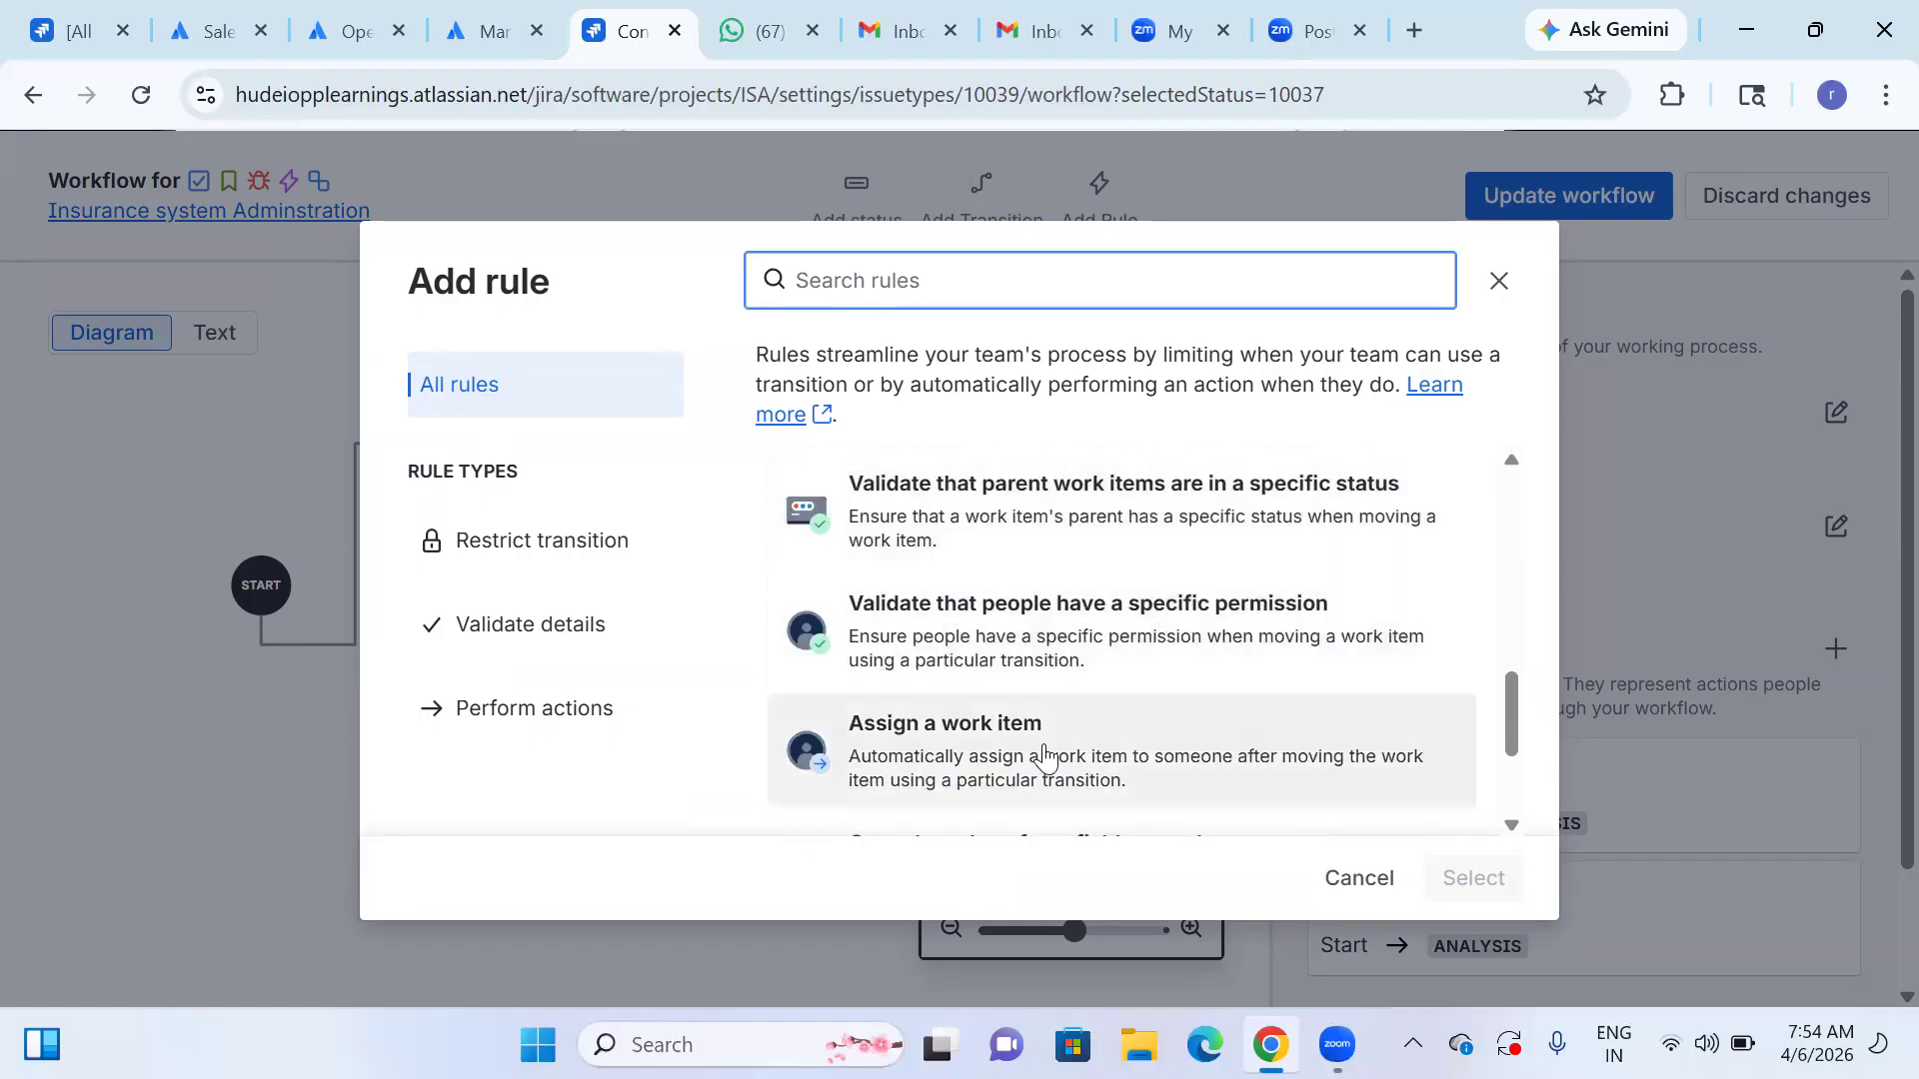
{"action": "scroll", "coordinate": [1107, 700], "scroll_direction": "down", "scroll_amount": 1}
{"action": "scroll", "coordinate": [1105, 640], "scroll_direction": "down", "scroll_amount": 1}
{"action": "left_click", "coordinate": [927, 527]}
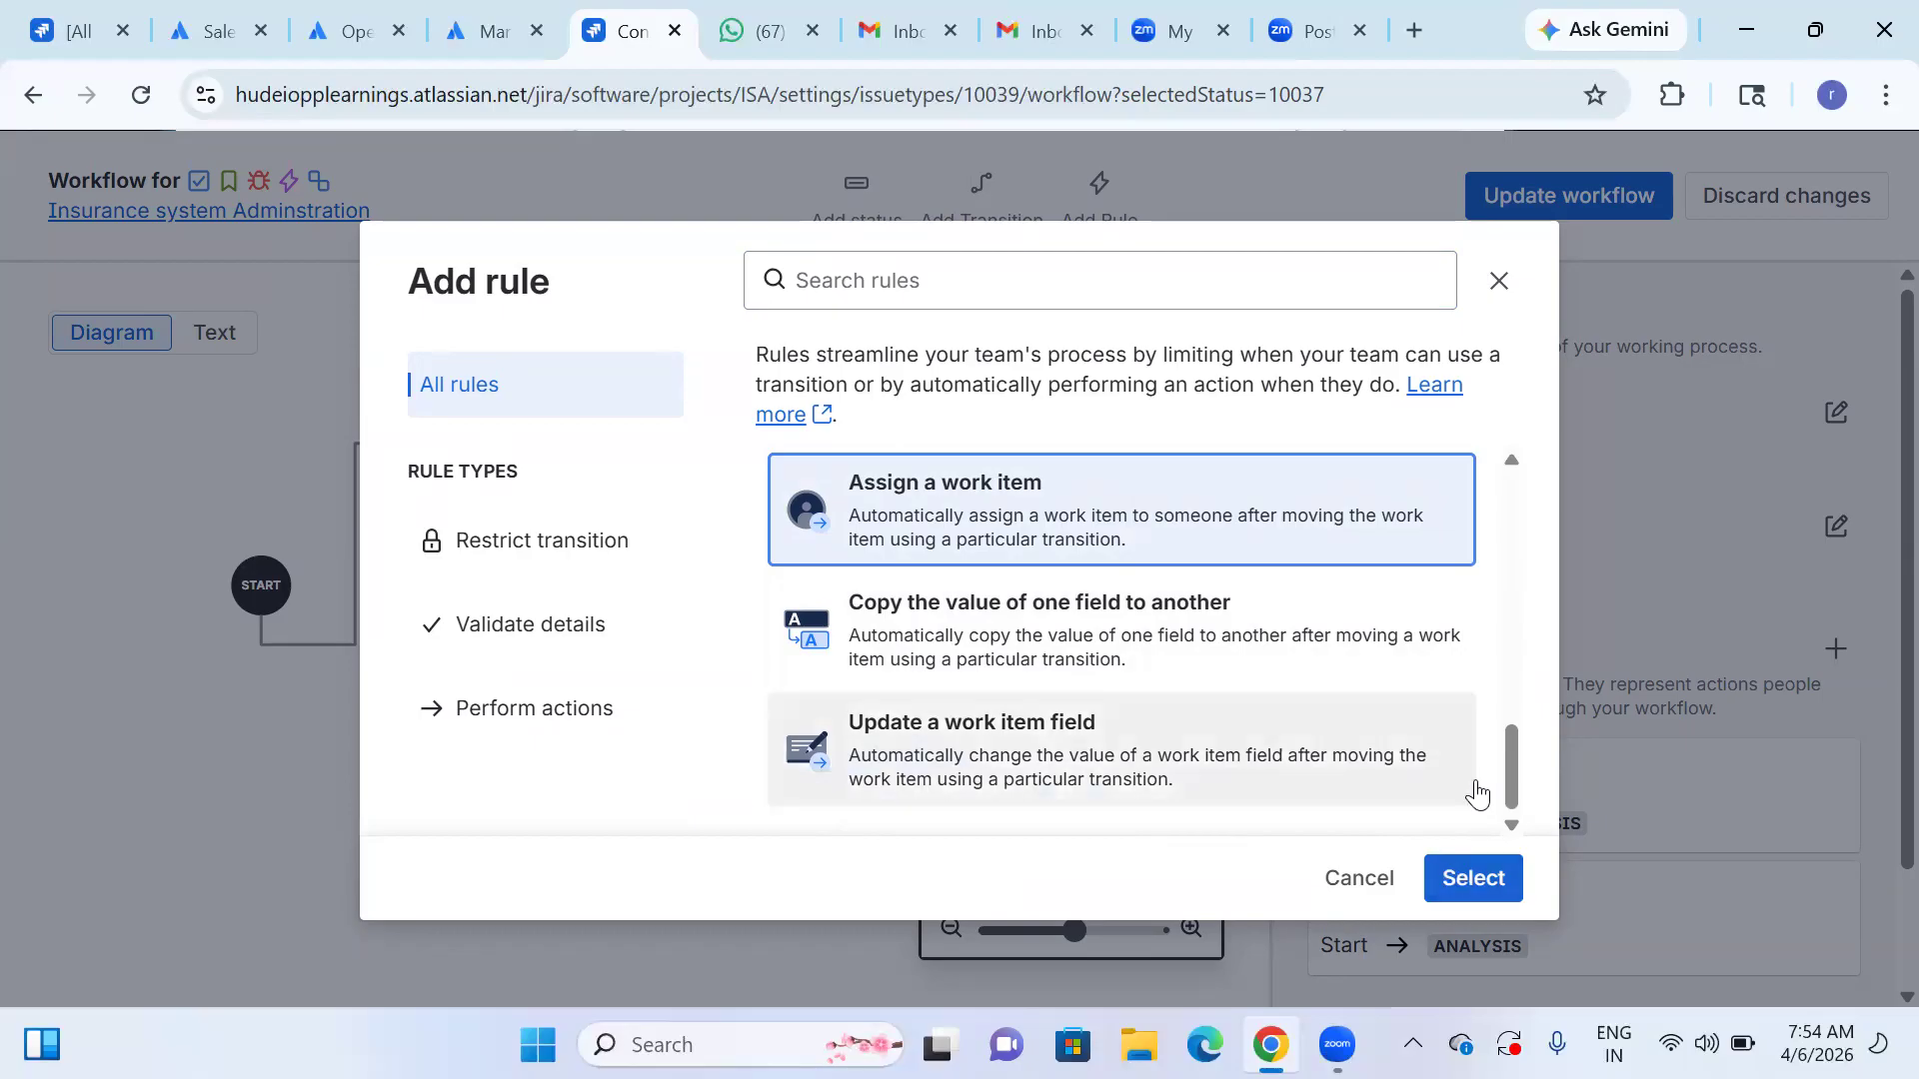
{"action": "left_click", "coordinate": [1477, 880]}
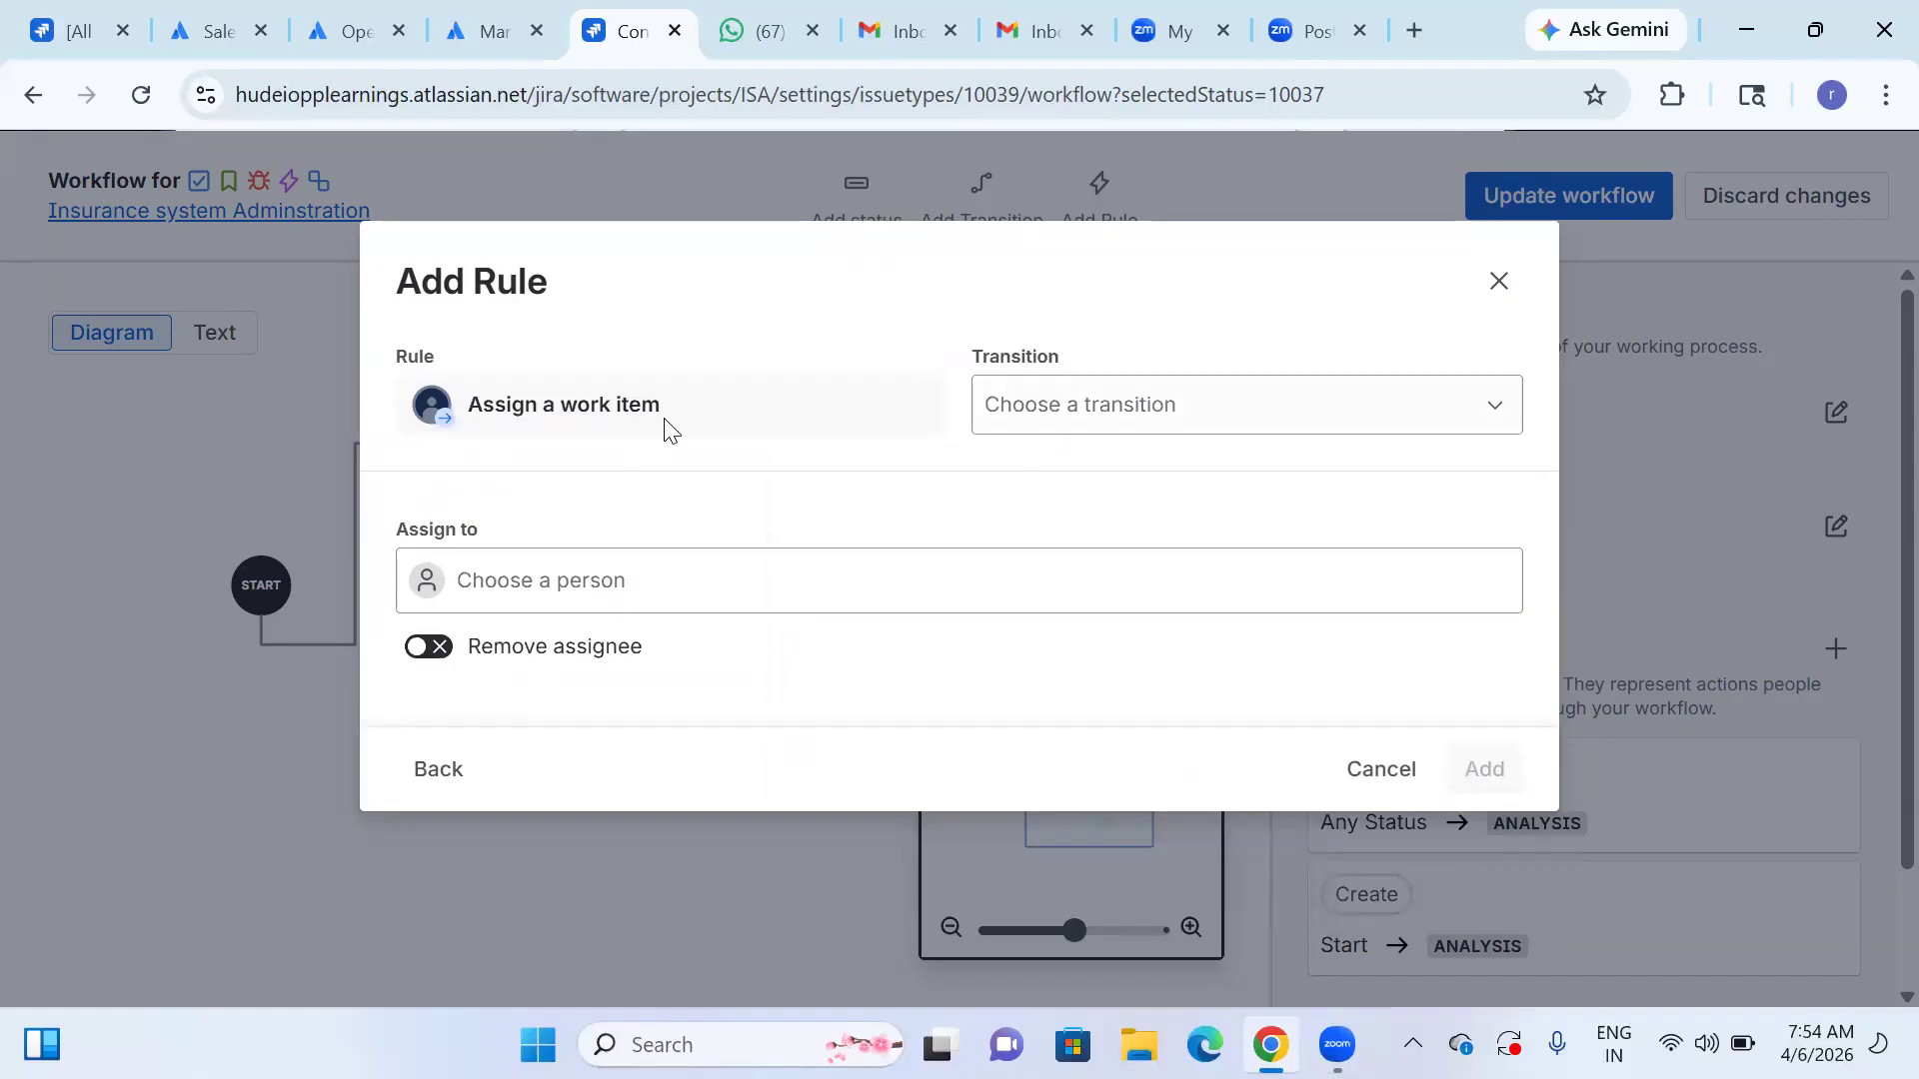
- Set the assignment rule's transition to Any status → Analysis
{"action": "left_click", "coordinate": [1488, 412]}
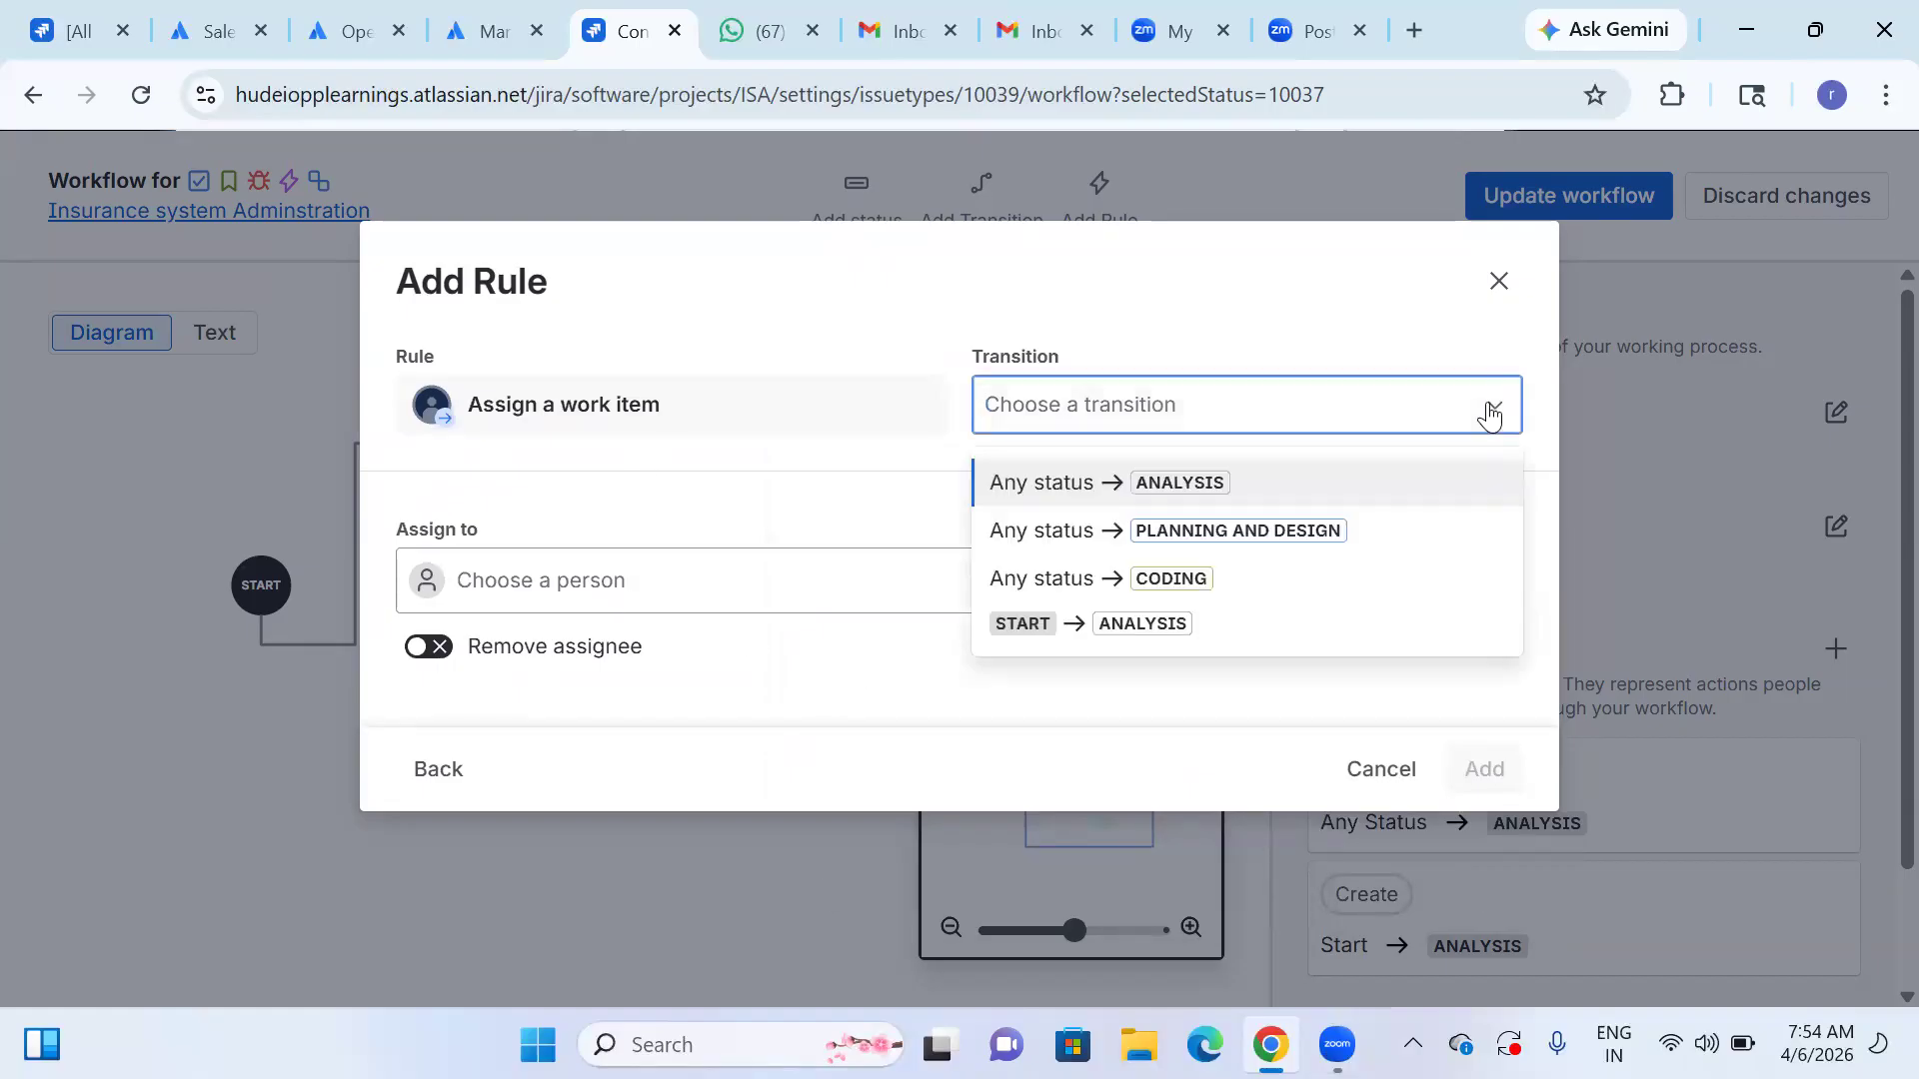
{"action": "left_click", "coordinate": [1262, 532]}
{"action": "left_click", "coordinate": [1494, 413]}
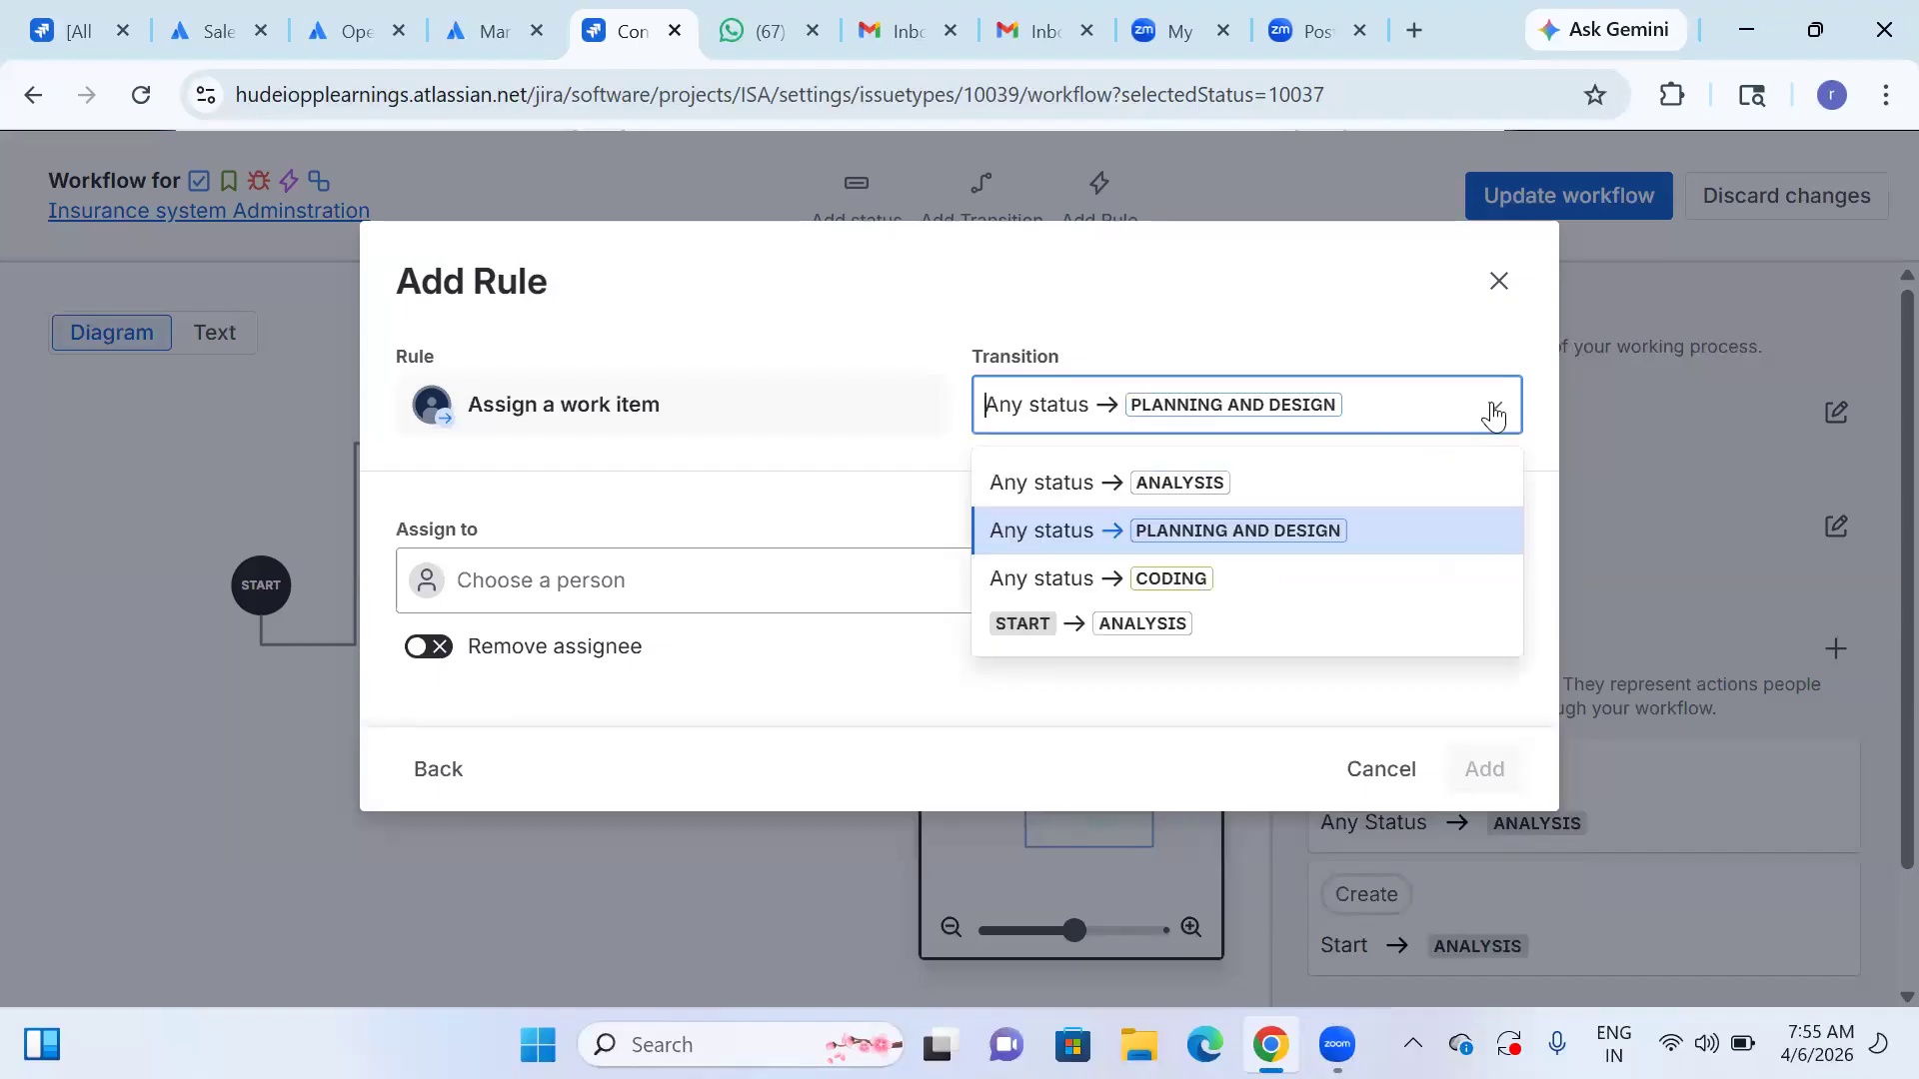
{"action": "left_click", "coordinate": [1248, 482]}
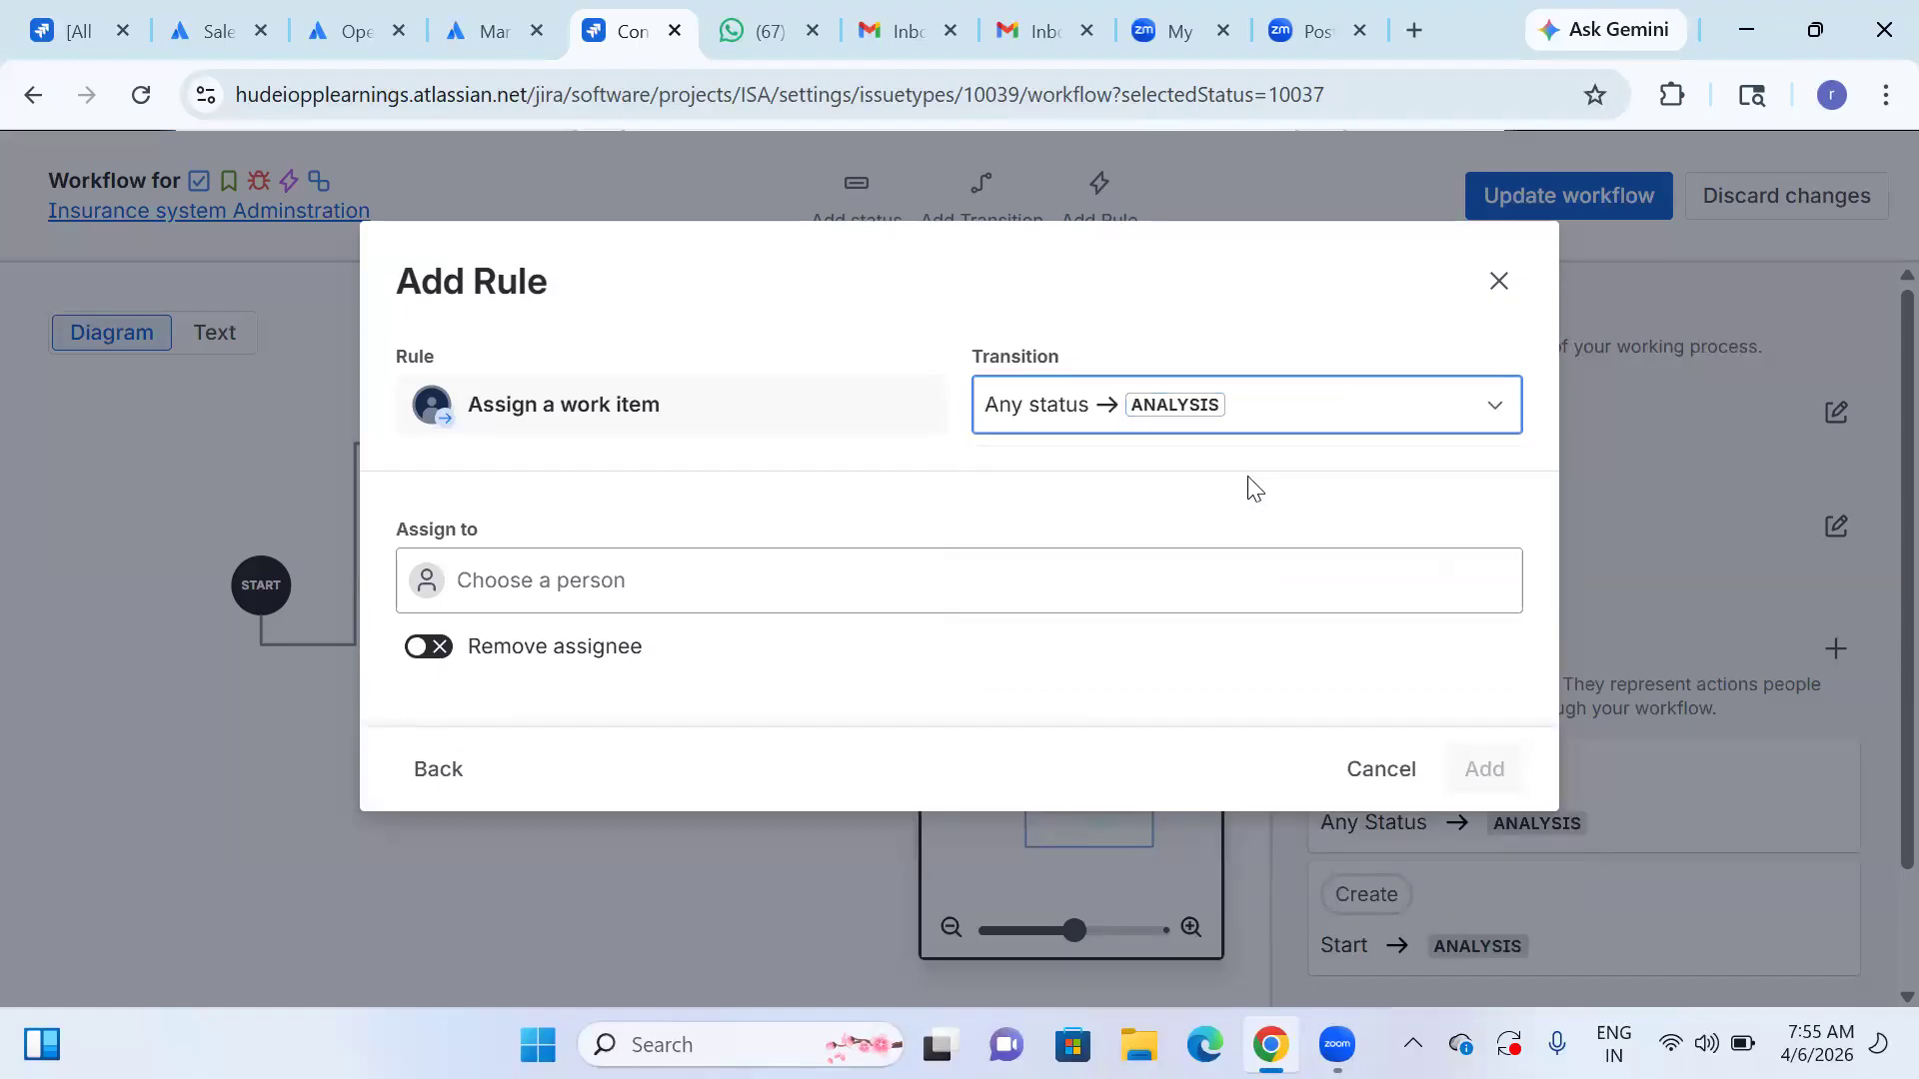
- Try to find "Business analyst" as the person the rule assigns to, and clear the search text
{"action": "left_click", "coordinate": [642, 607]}
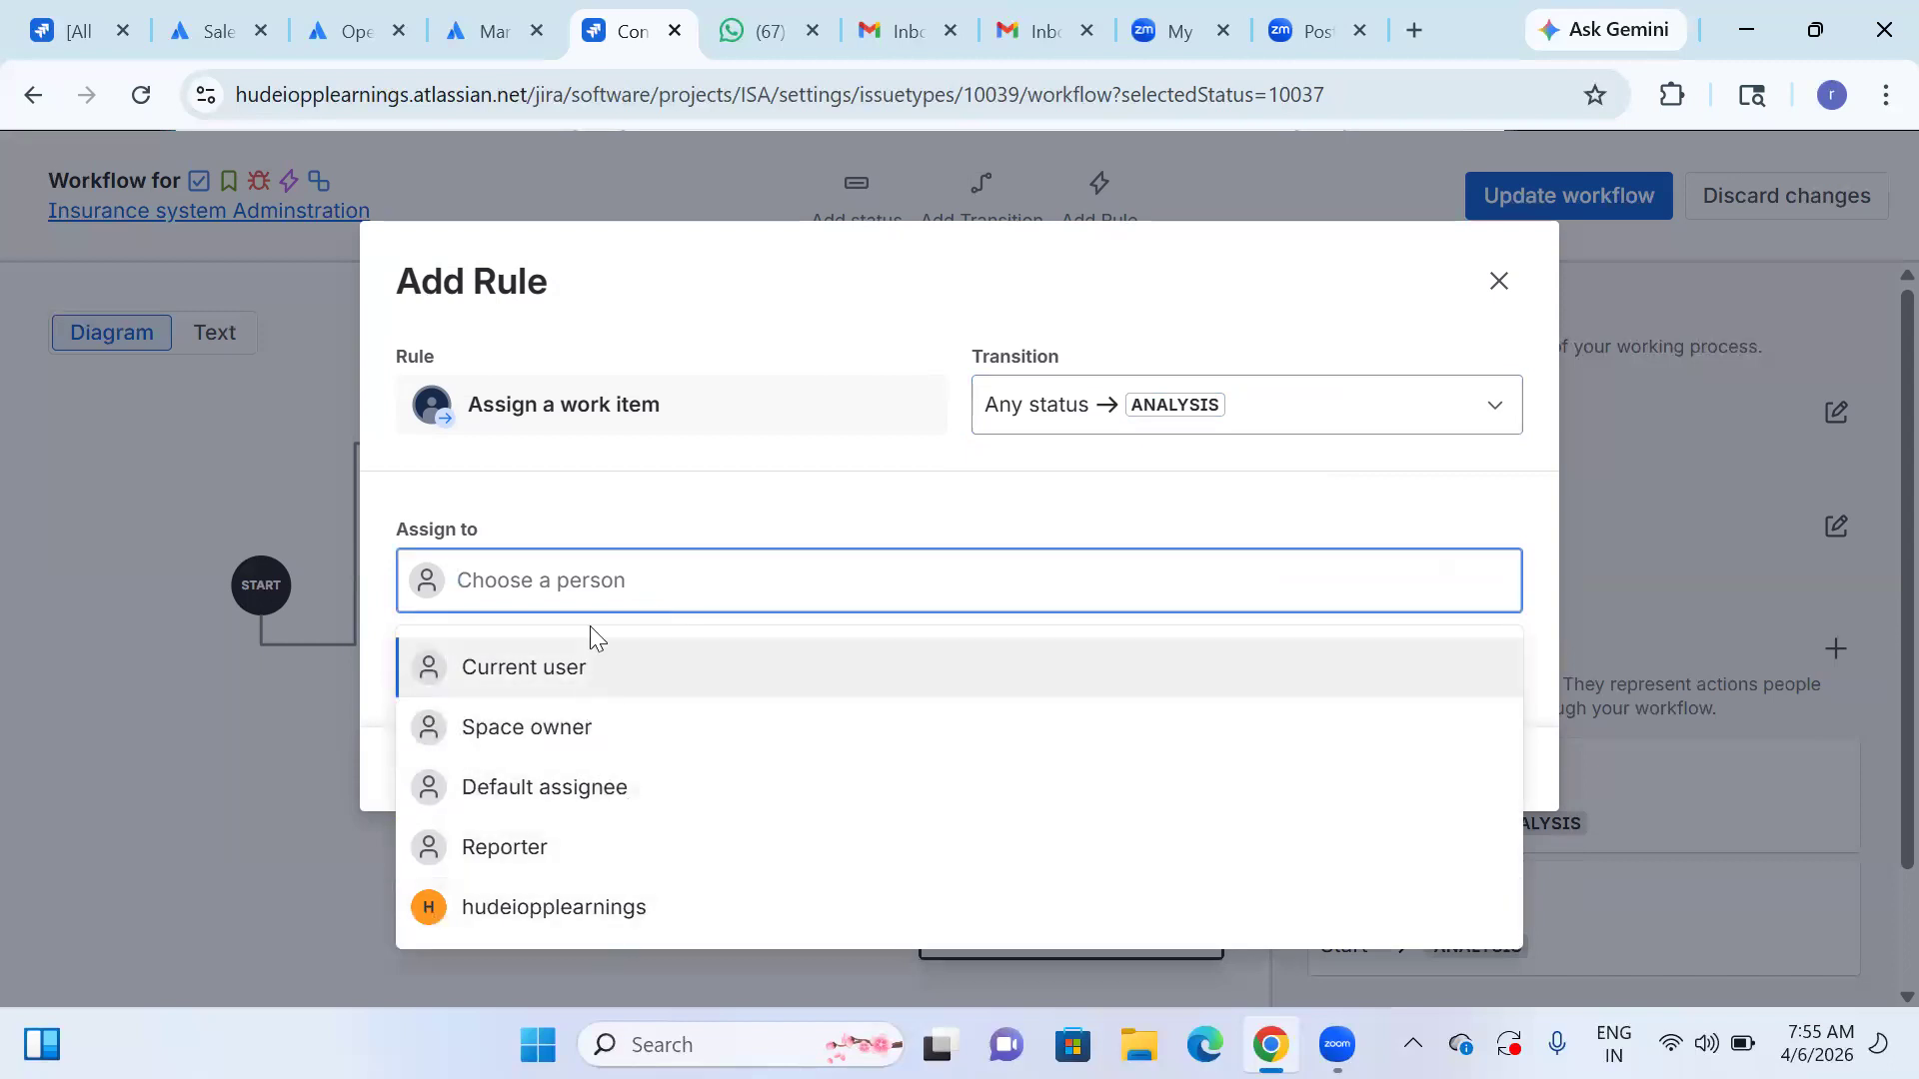
{"action": "type", "text": "Business anal"}
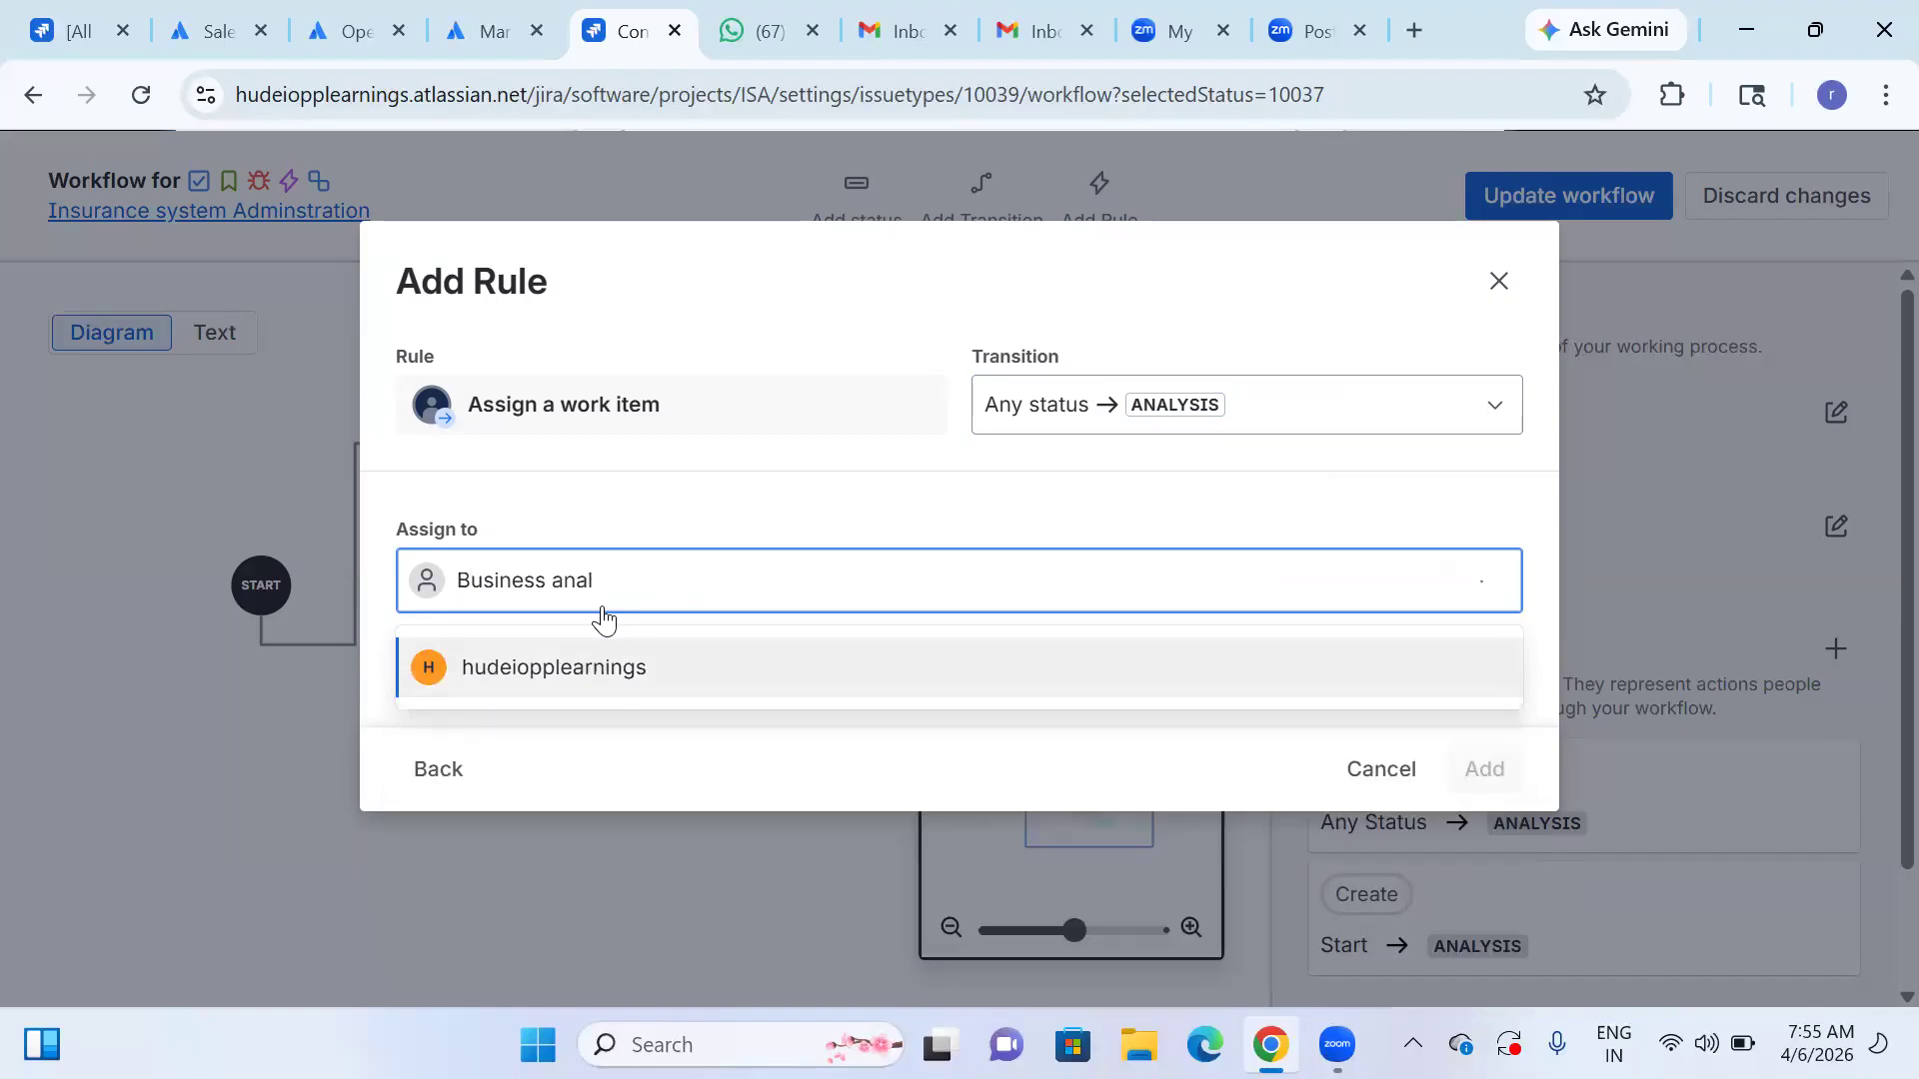
{"action": "type", "text": "yst"}
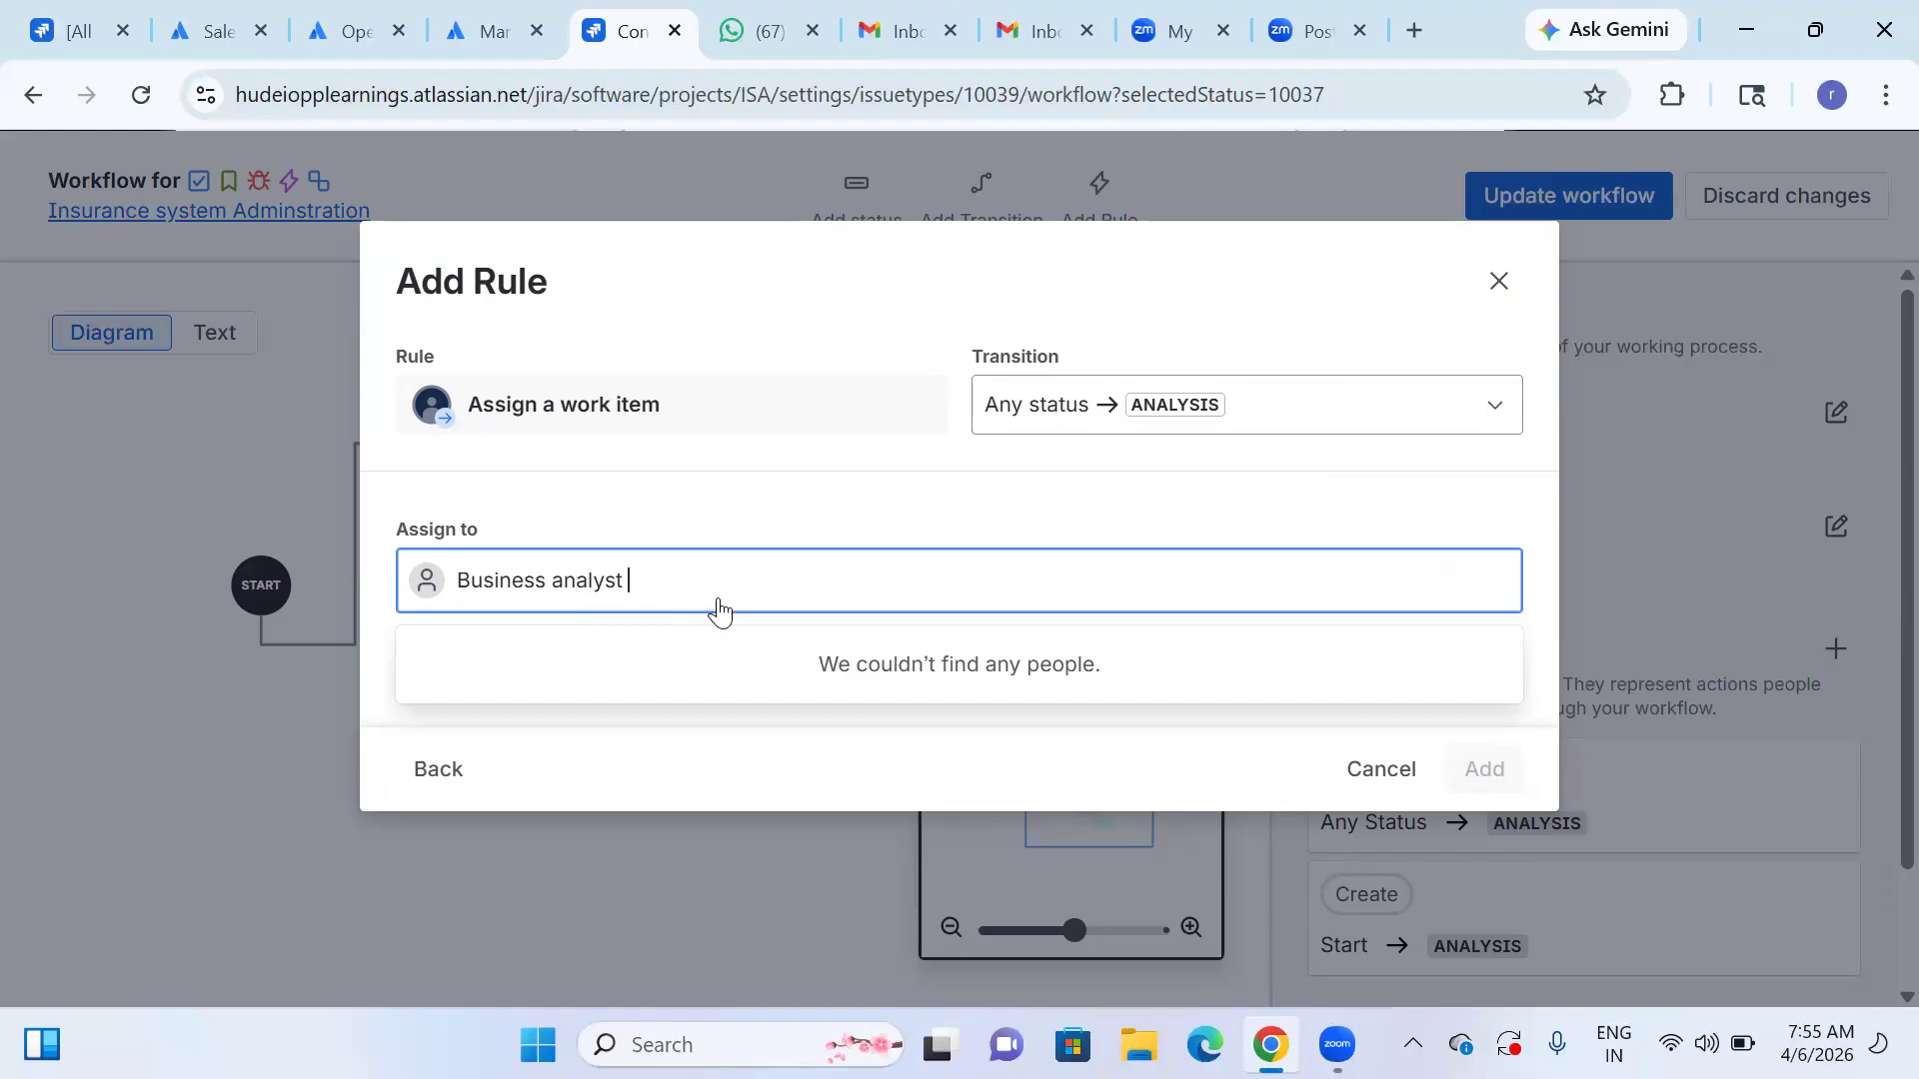
{"action": "key", "text": "ctrl+a"}
{"action": "key", "text": "BackSpace"}
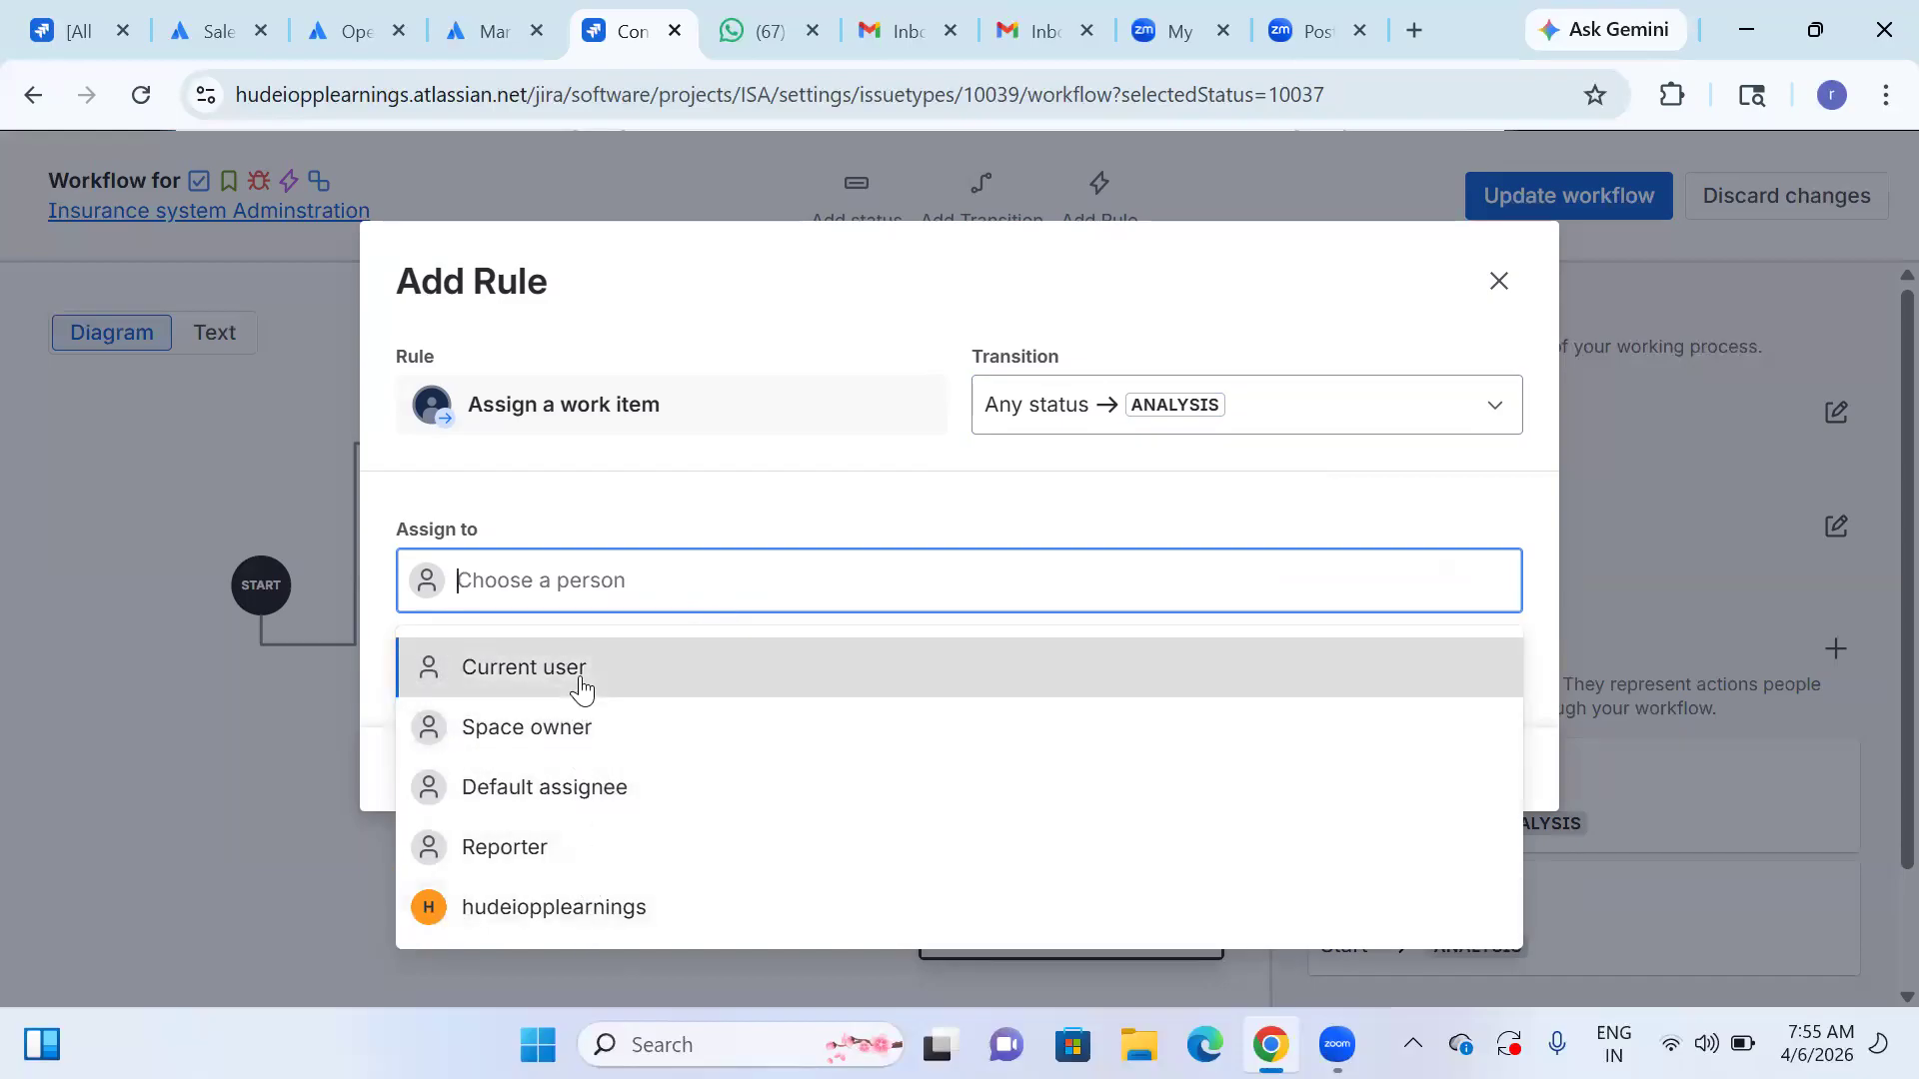
- Assign the work item to Current user and add the rule to the workflow
{"action": "left_click", "coordinate": [634, 684]}
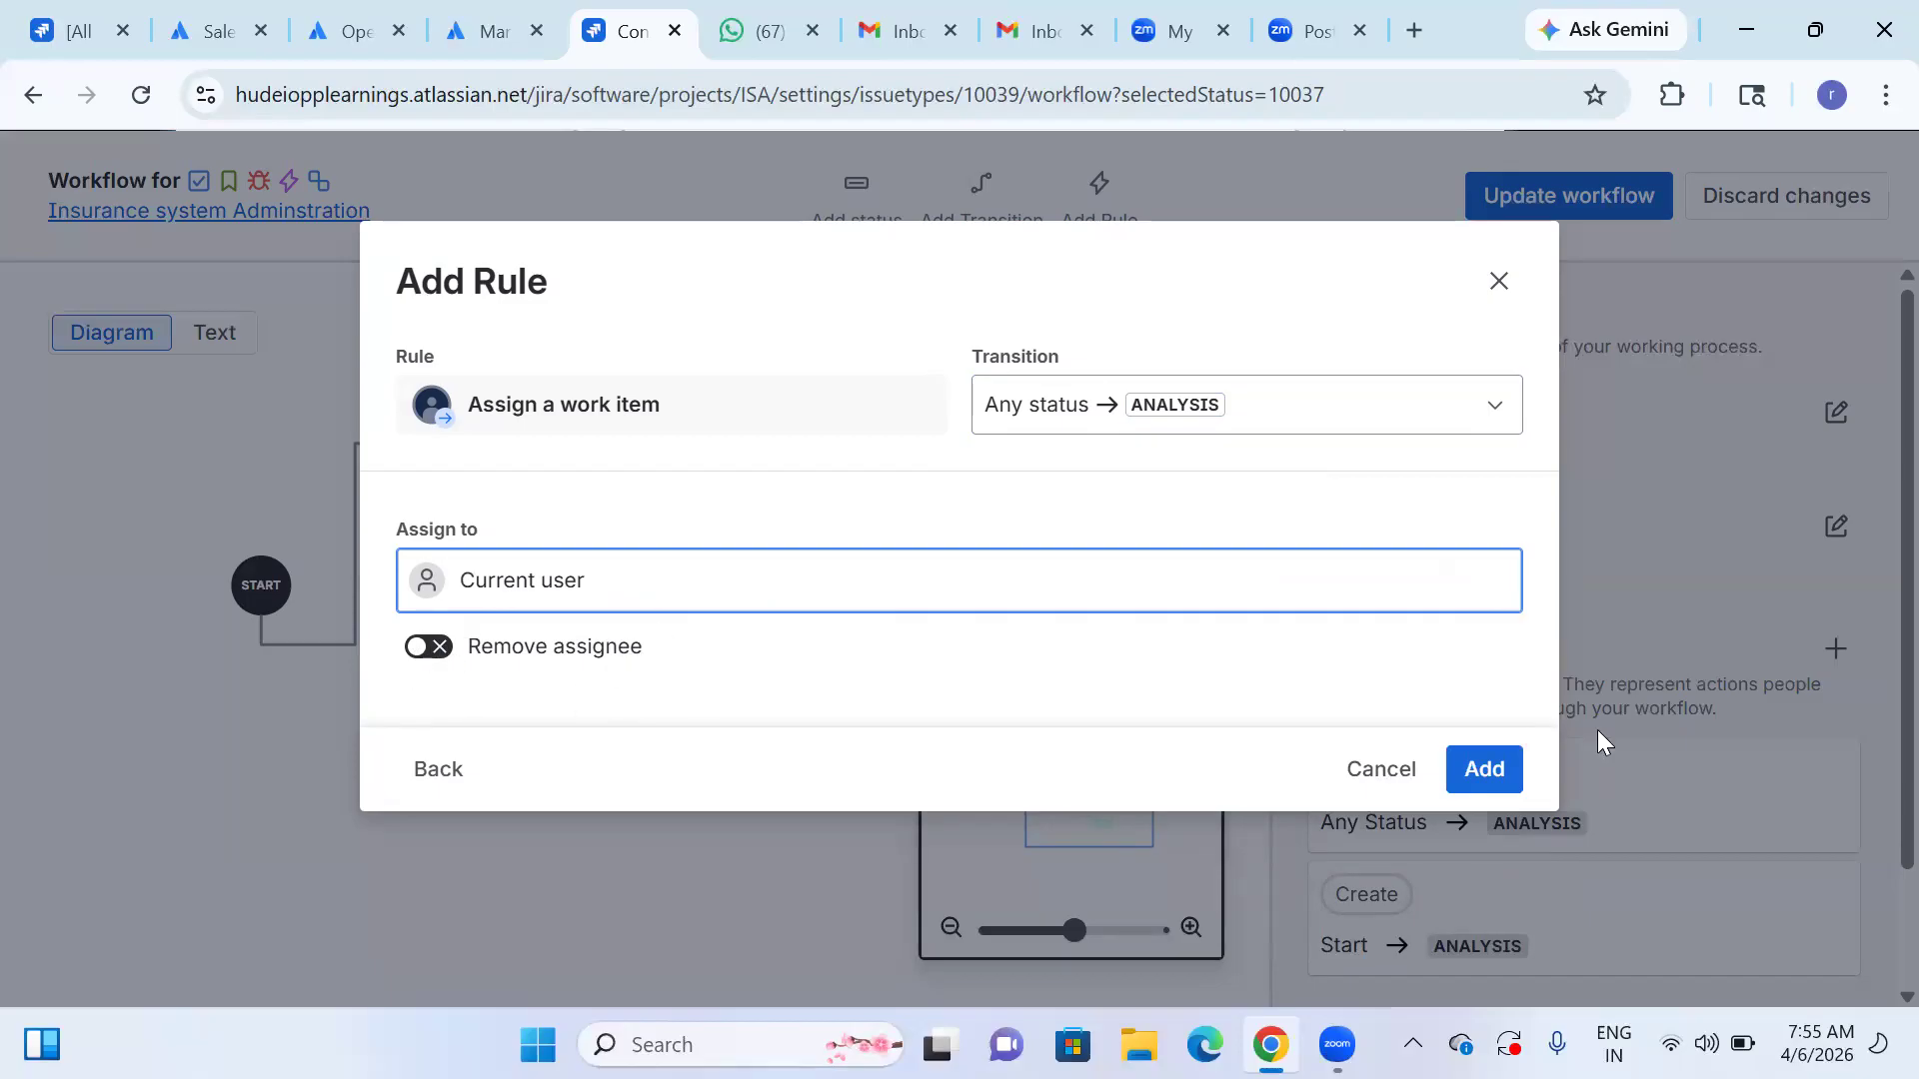
{"action": "left_click", "coordinate": [1484, 771]}
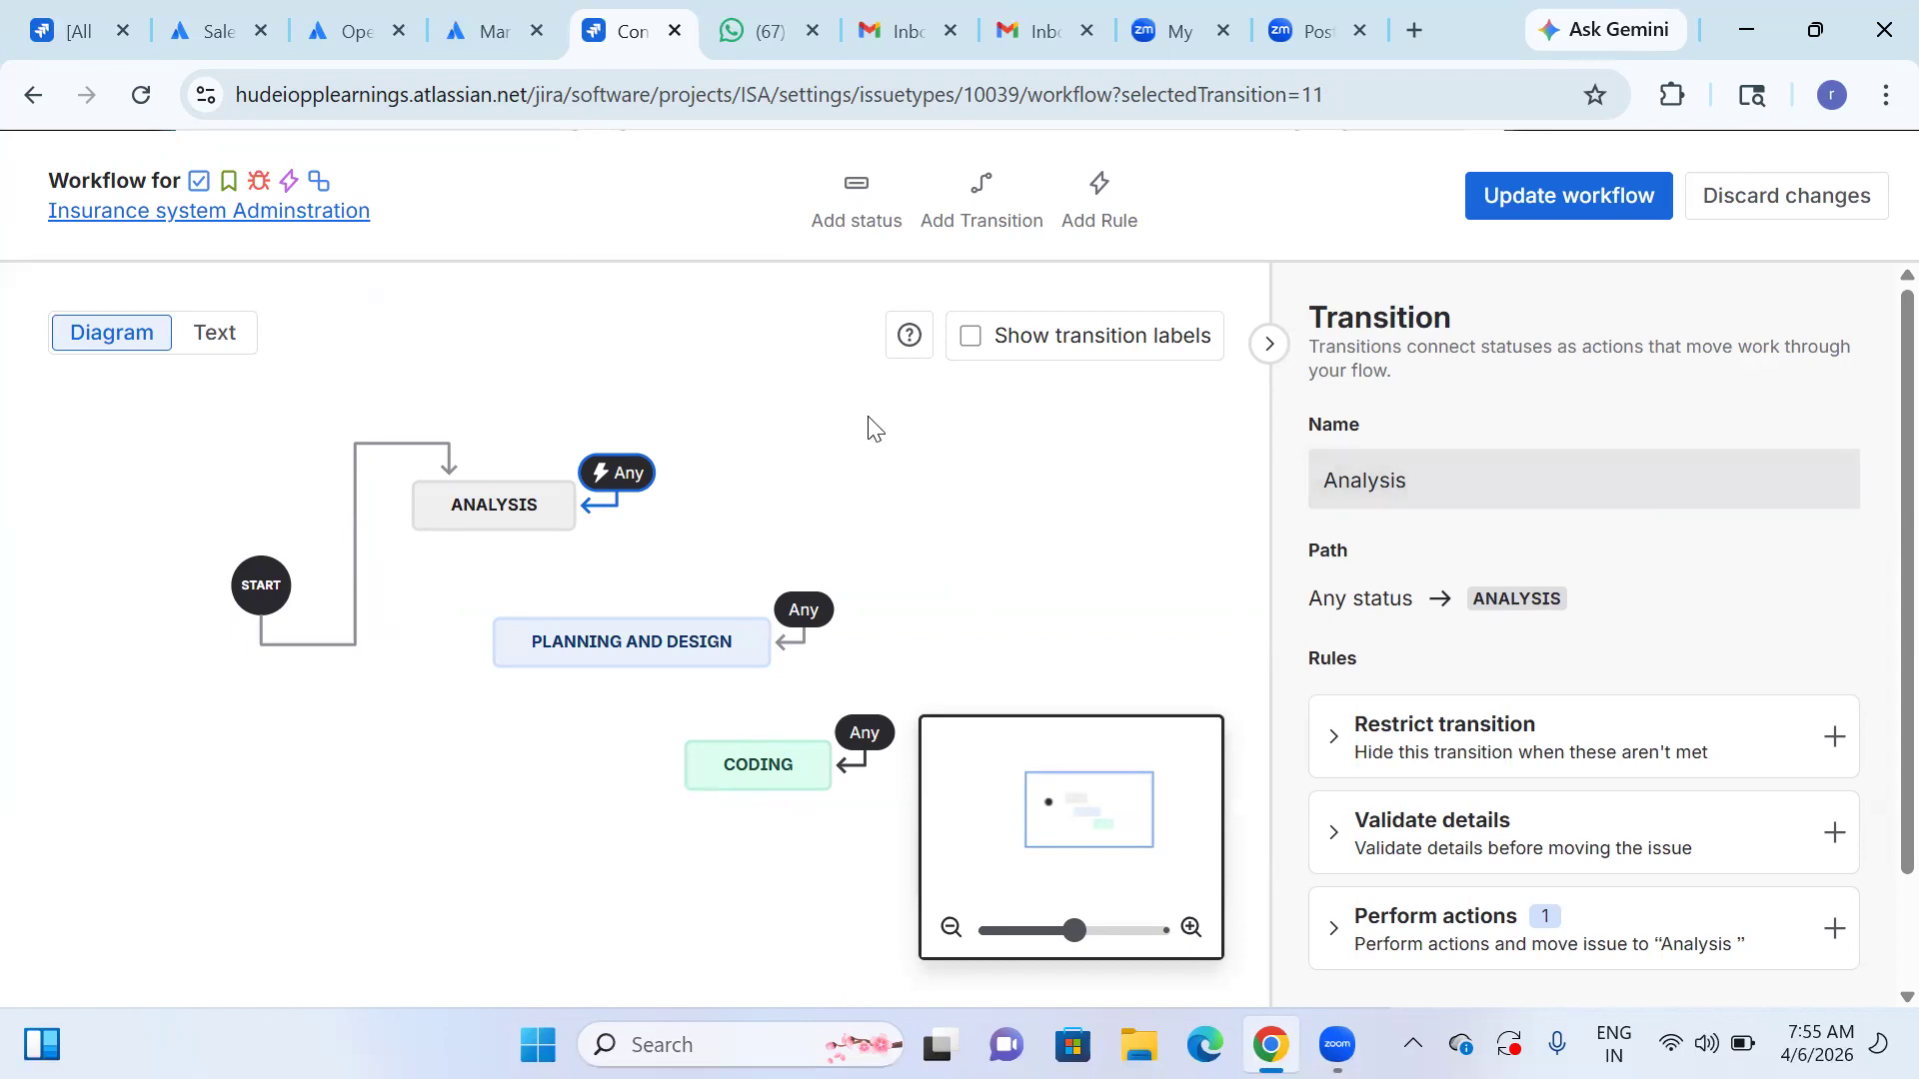
{"action": "scroll", "coordinate": [1617, 548], "scroll_direction": "down", "scroll_amount": 1}
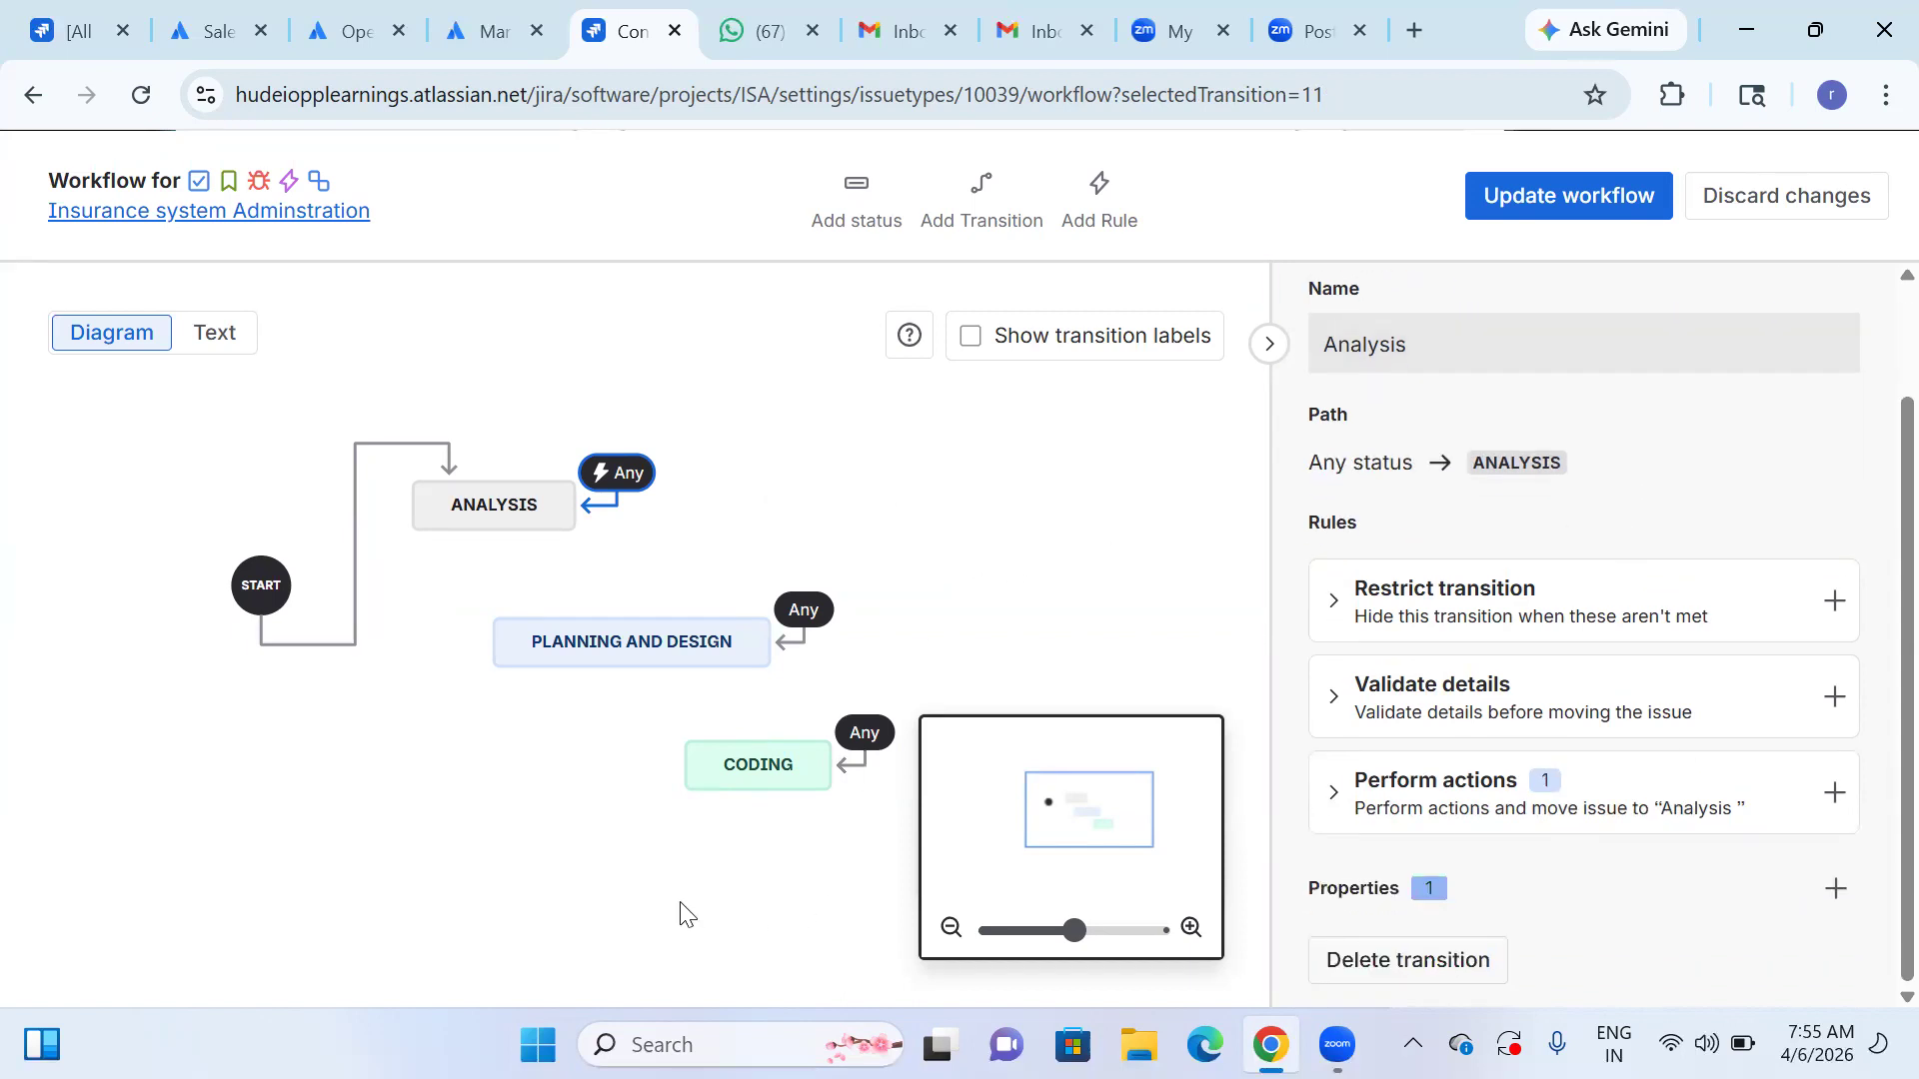
{"action": "scroll", "coordinate": [293, 855], "scroll_direction": "up", "scroll_amount": 5}
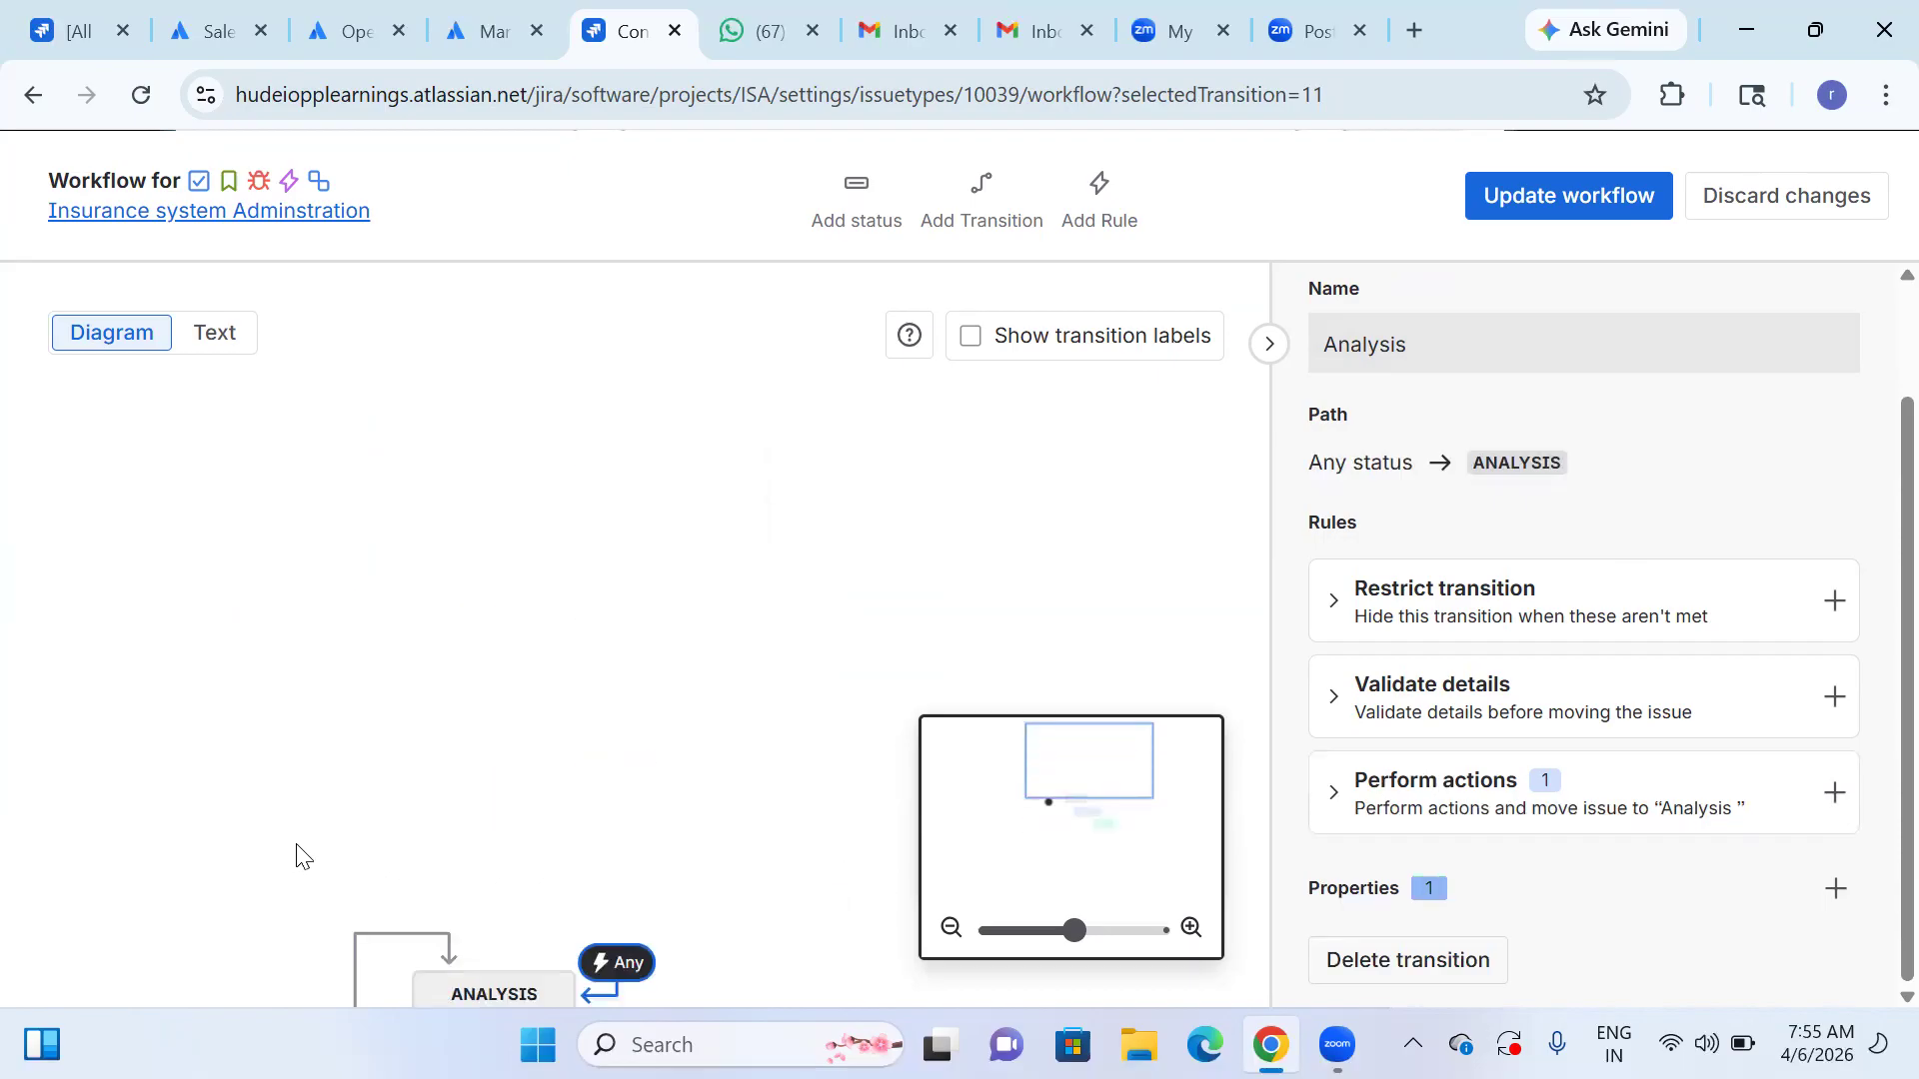
{"action": "scroll", "coordinate": [304, 855], "scroll_direction": "down", "scroll_amount": 7}
{"action": "scroll", "coordinate": [315, 859], "scroll_direction": "up", "scroll_amount": 3}
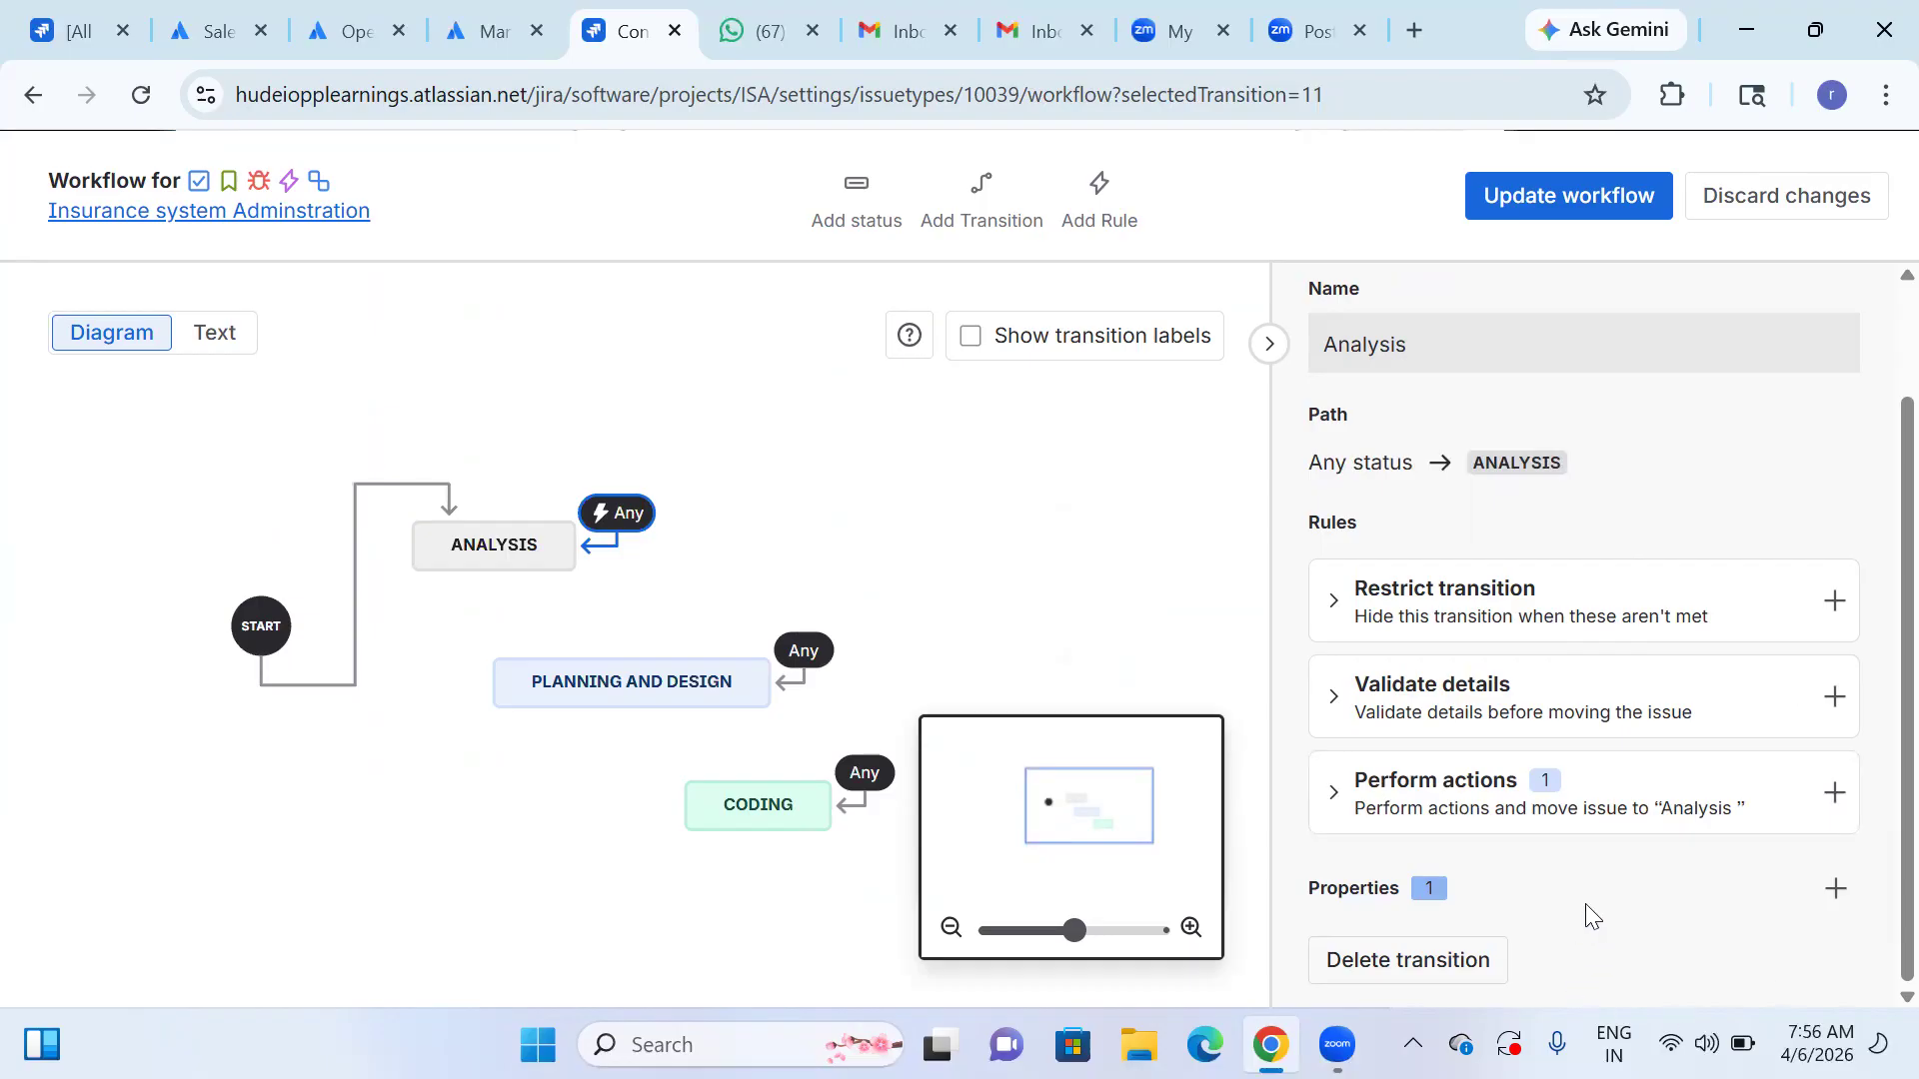
{"action": "scroll", "coordinate": [1586, 907], "scroll_direction": "up", "scroll_amount": 2}
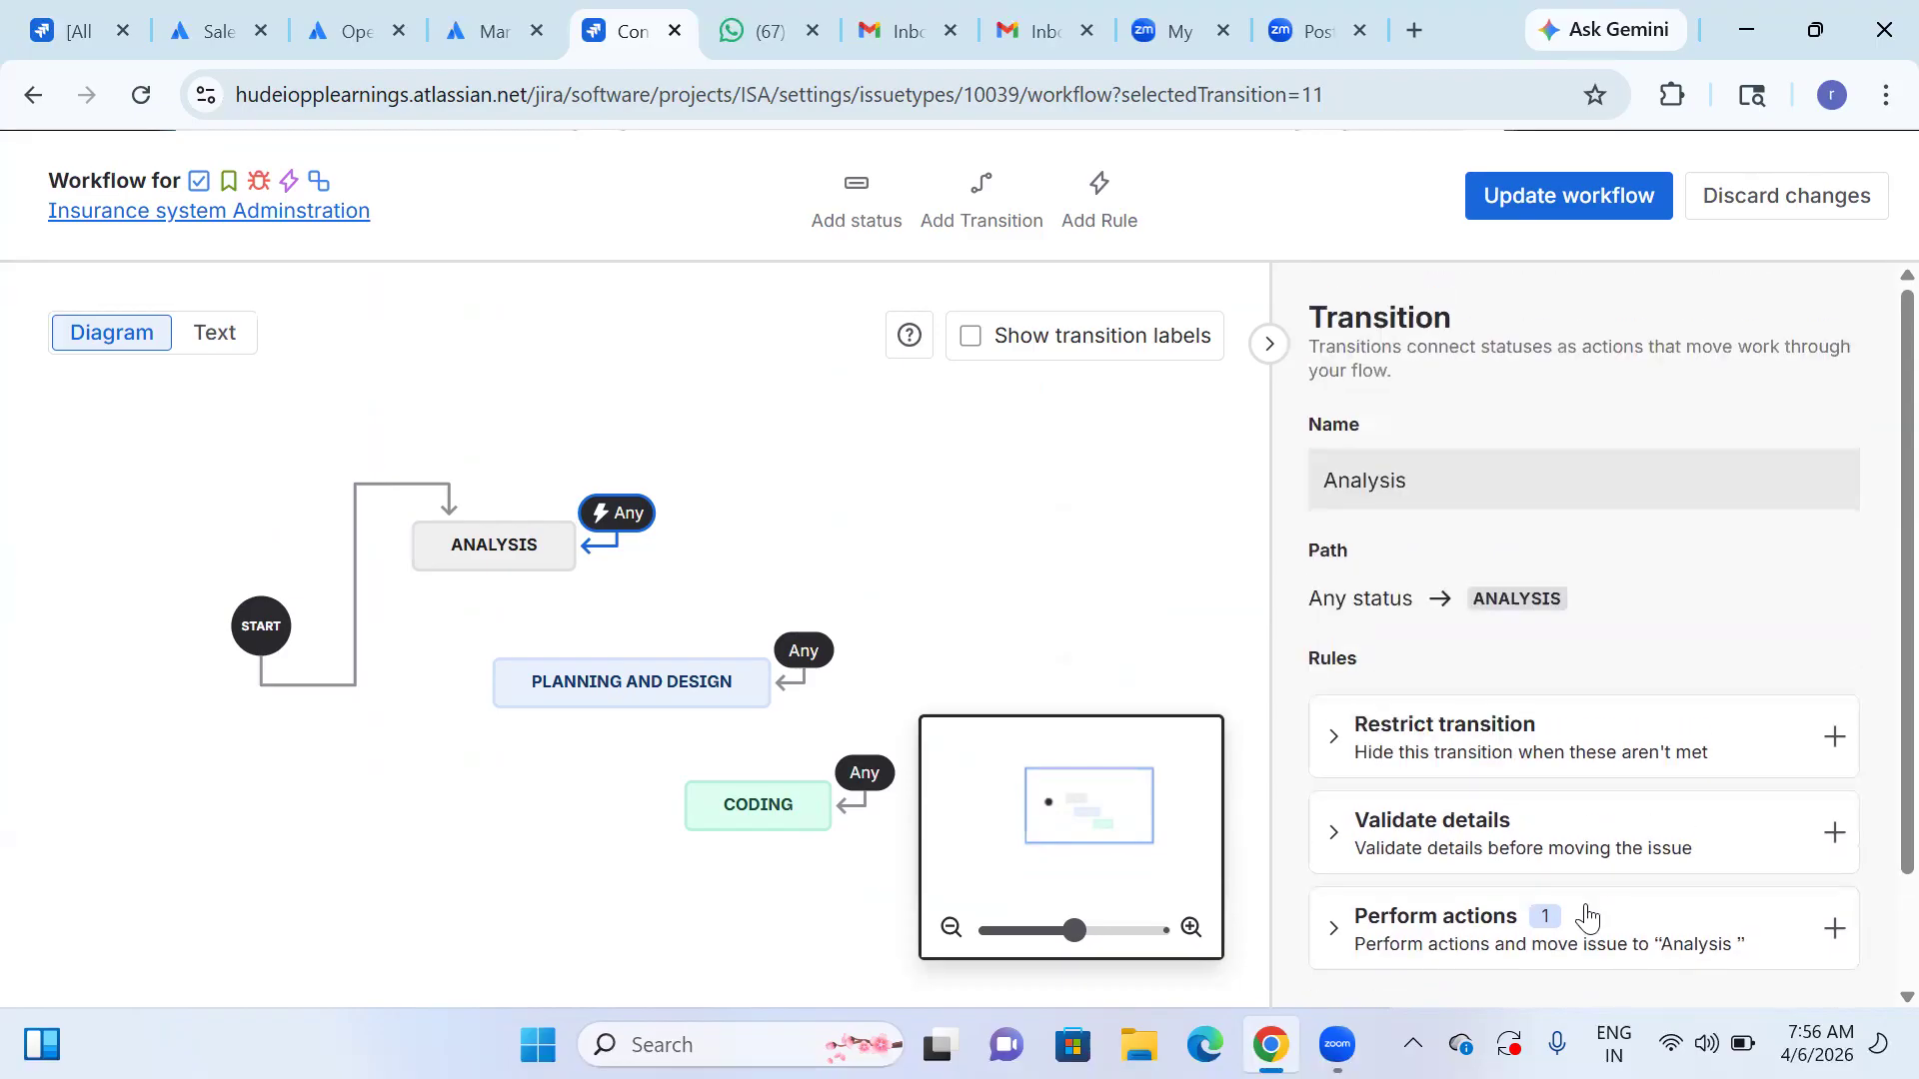